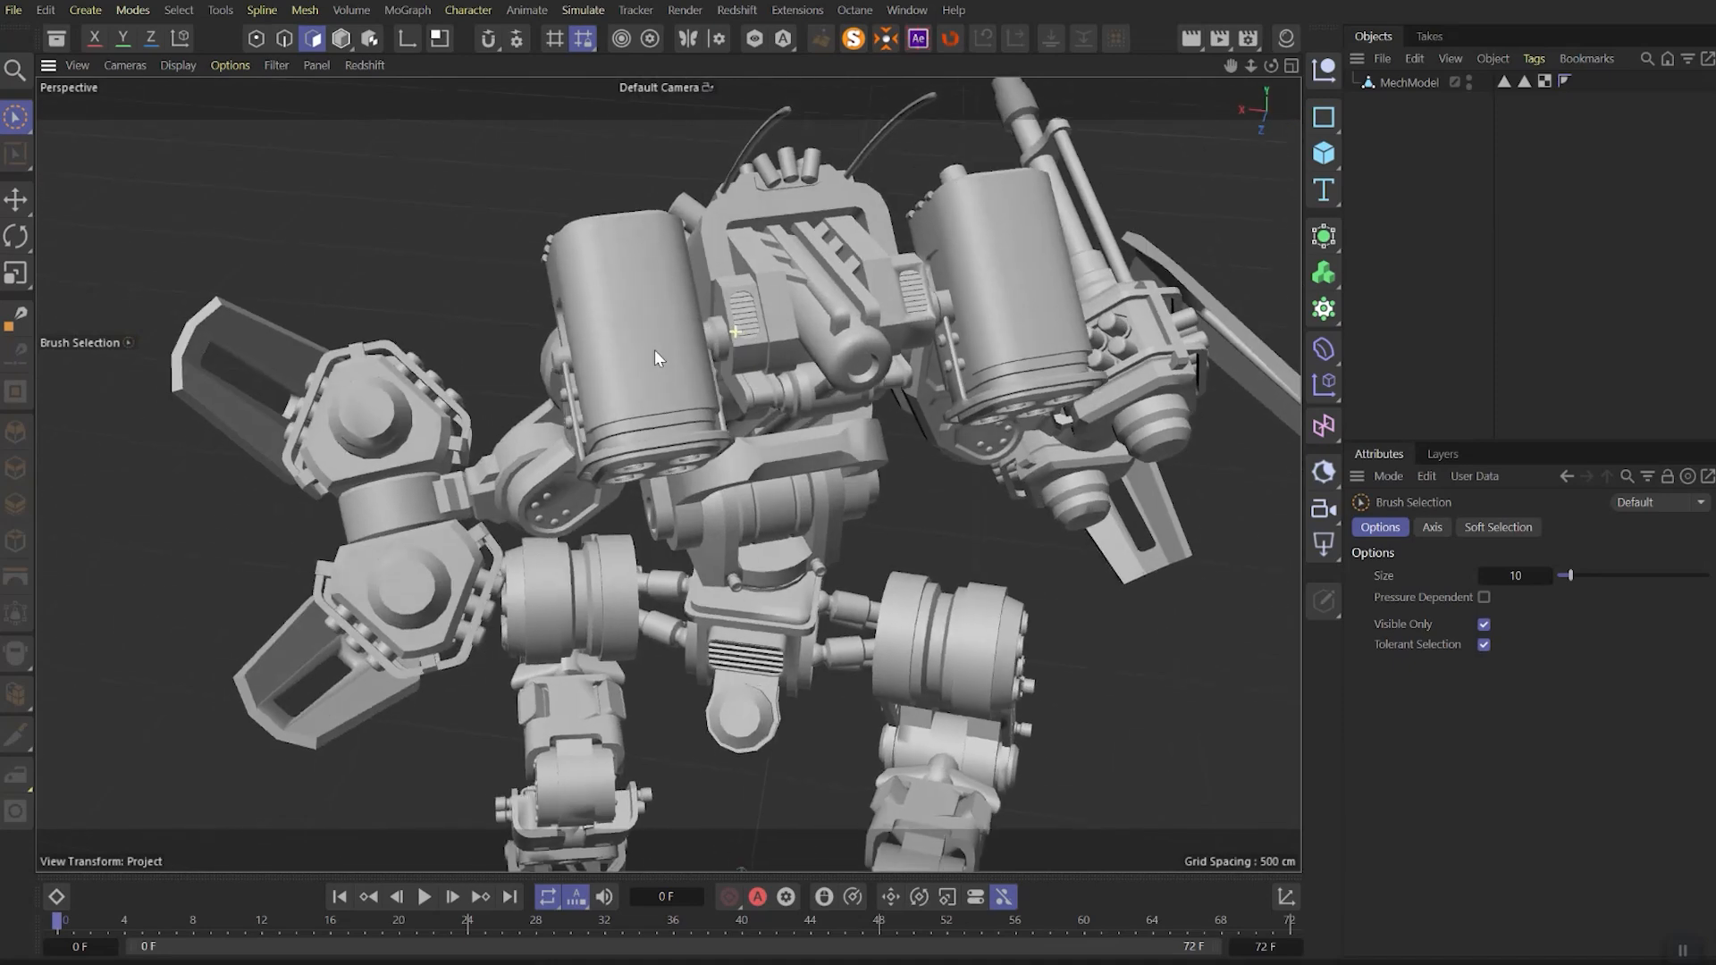
Add a cylinder and set it onto the surface of the mech's left-hand canister with the Place tool
alt+right_drag(677, 334, 708, 318)
click(1406, 83)
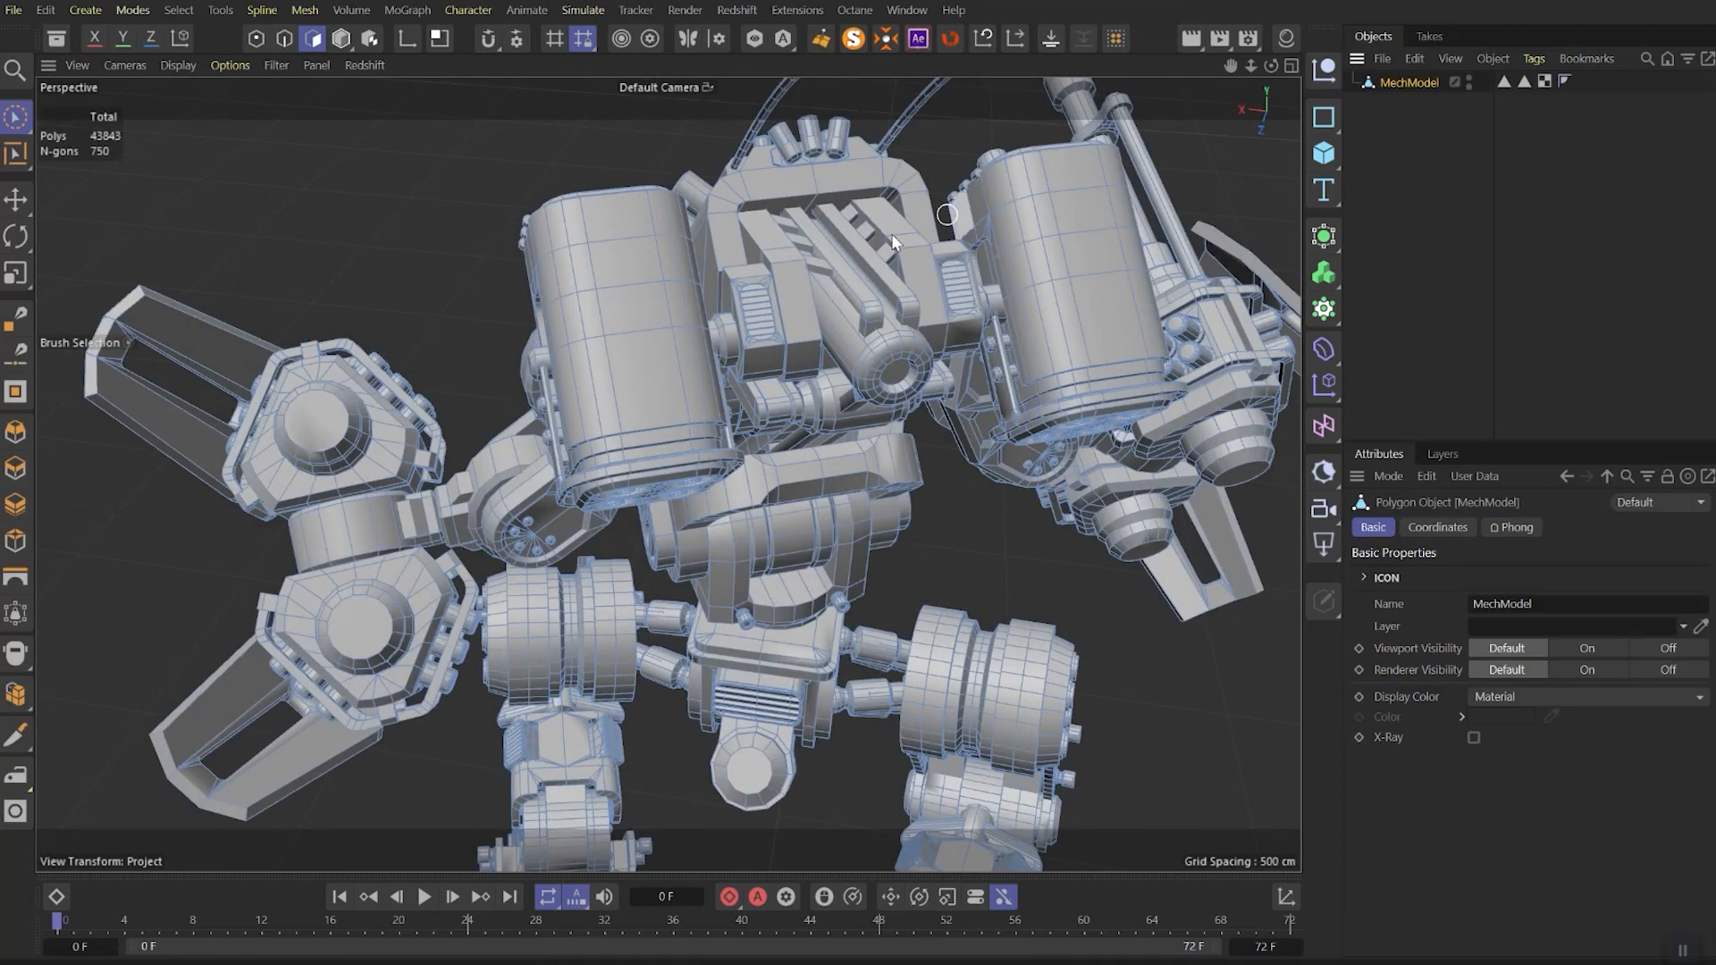
drag(1323, 153, 1515, 201)
alt+right_drag(979, 349, 877, 437)
drag(846, 676, 866, 481)
click(341, 39)
click(17, 314)
drag(831, 342, 823, 320)
Add a cube, place it on the same canister, and delete both the cube and the cylinder
drag(1323, 154, 1381, 179)
click(17, 314)
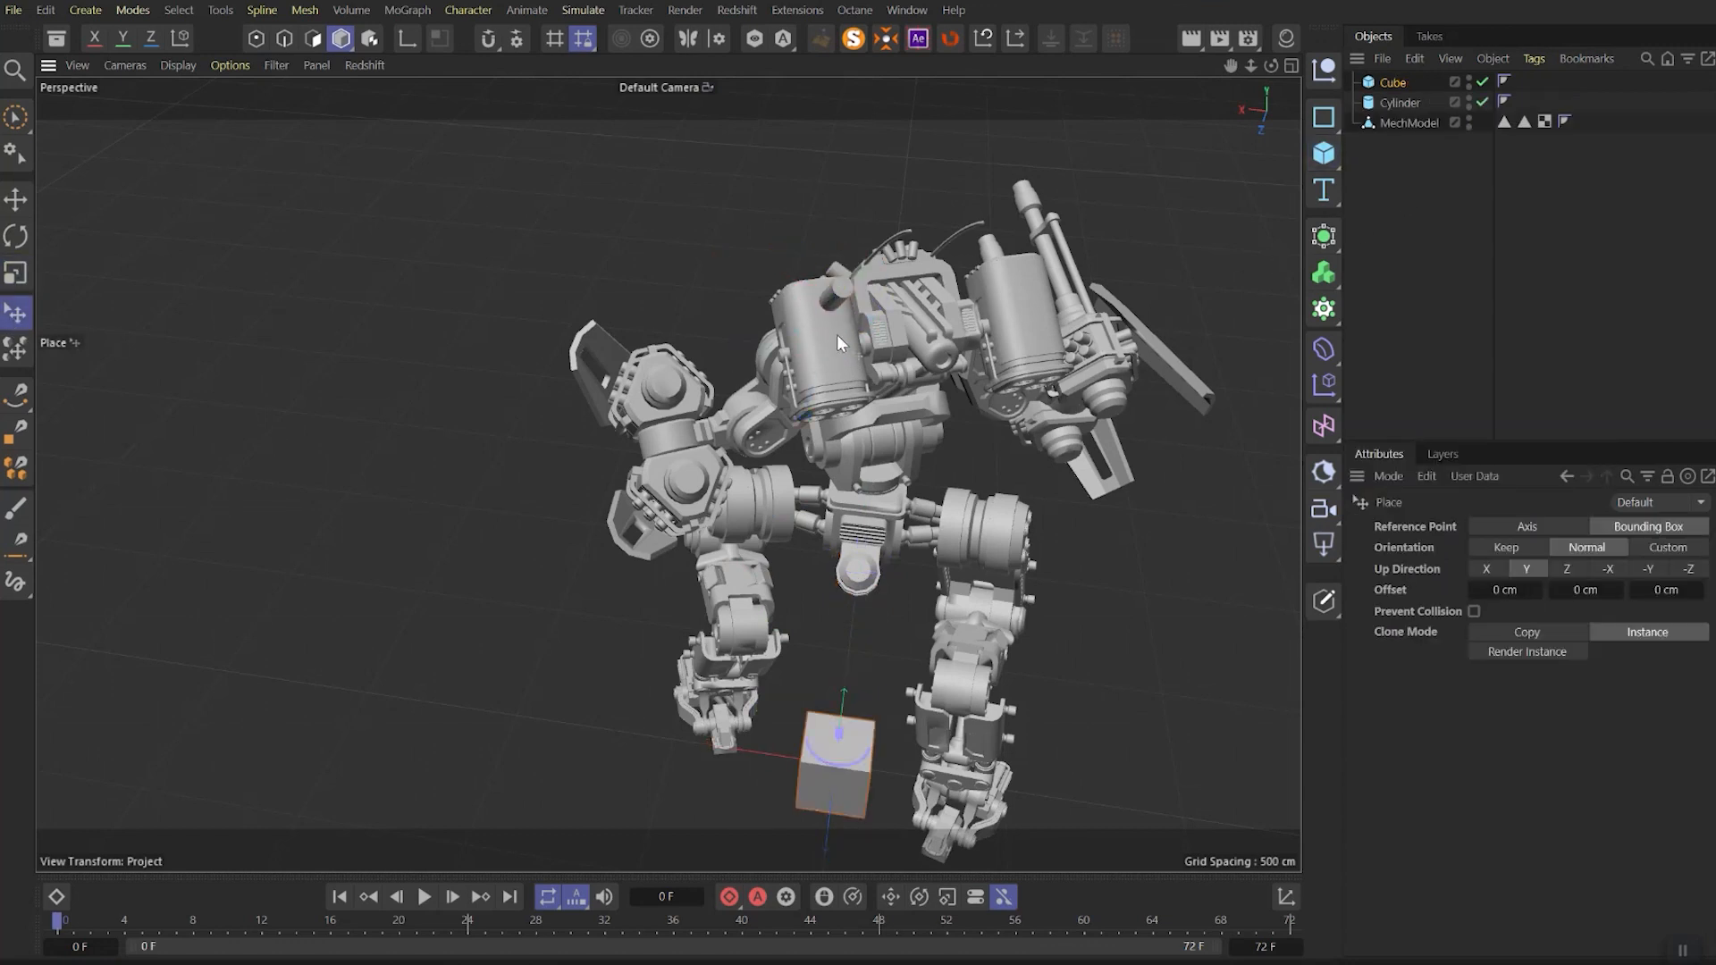
drag(836, 334, 871, 357)
key(t)
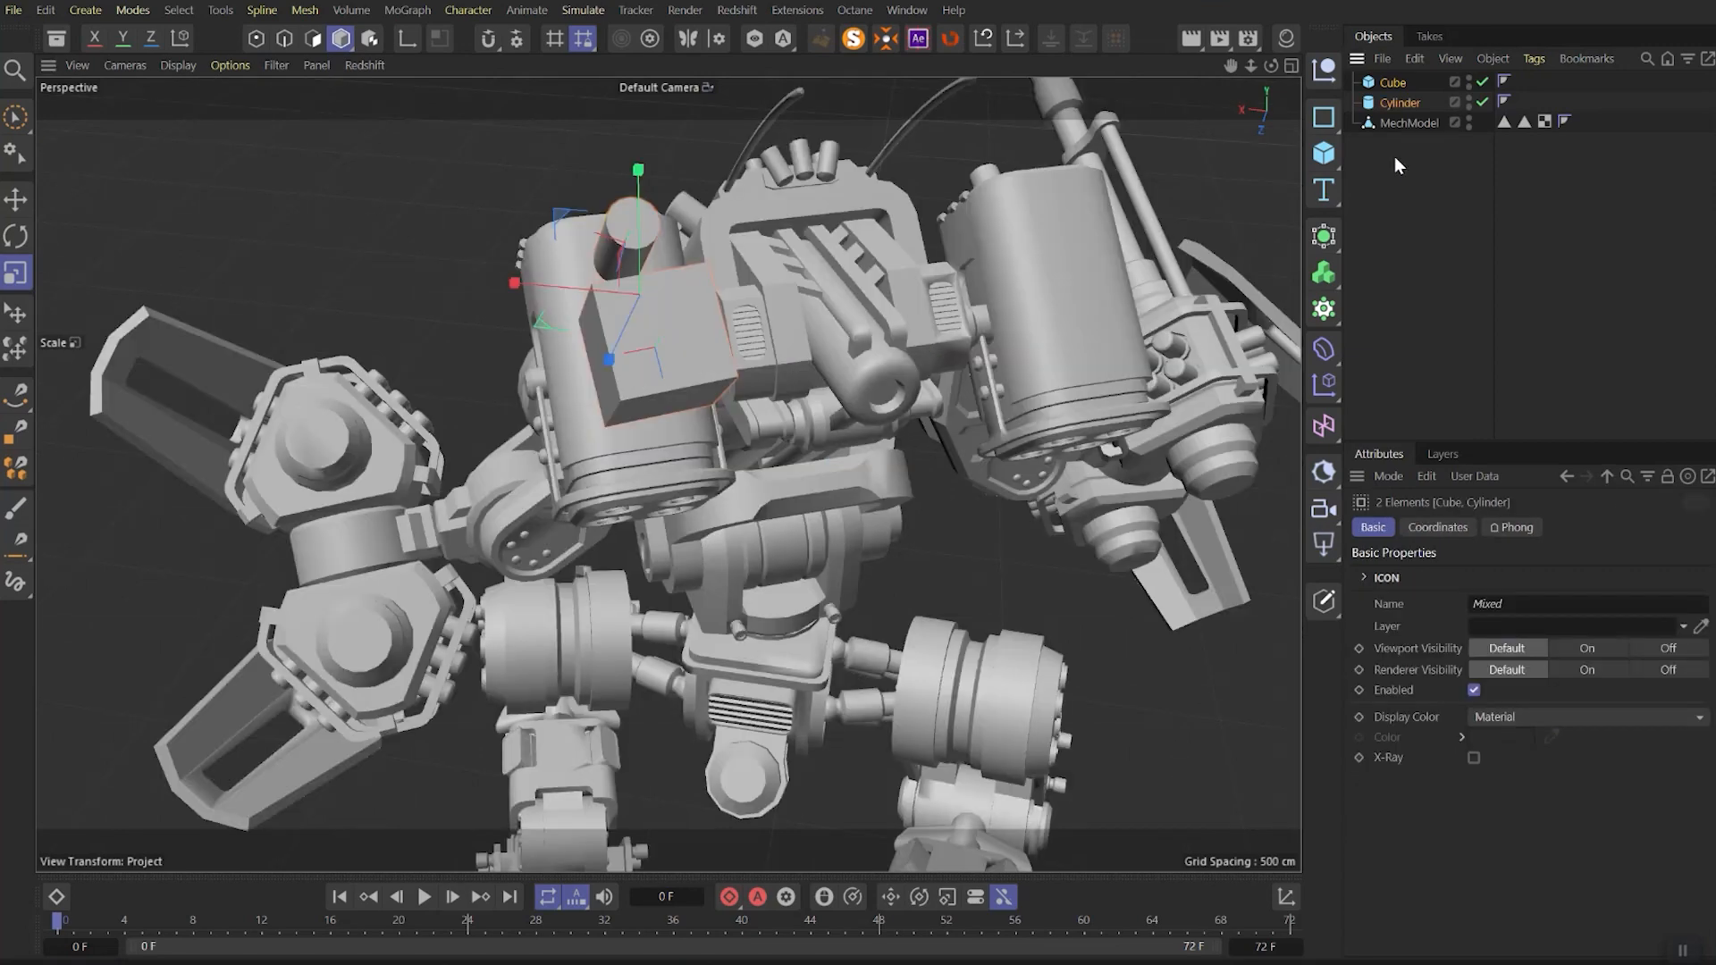
key(Delete)
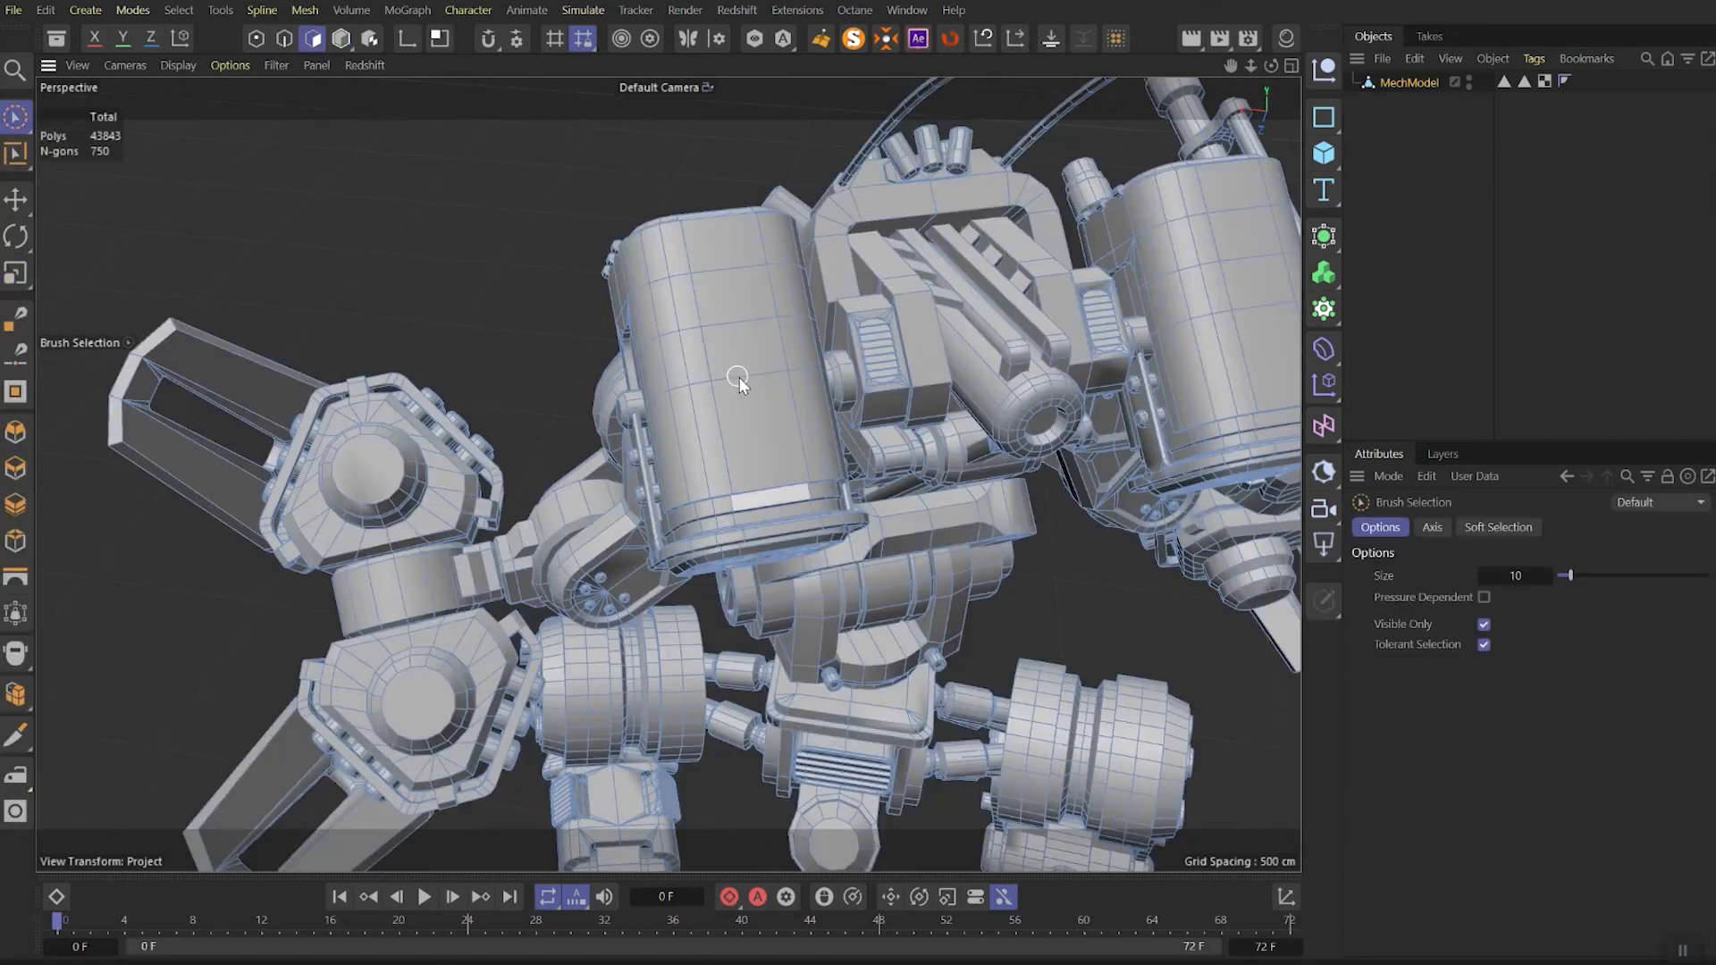
Select three adjacent polygons on the front of the mech's left-hand canister and align the workplane to them
scroll(738, 383, up, 4)
click(754, 375)
click(716, 236)
drag(717, 230, 767, 419)
click(584, 41)
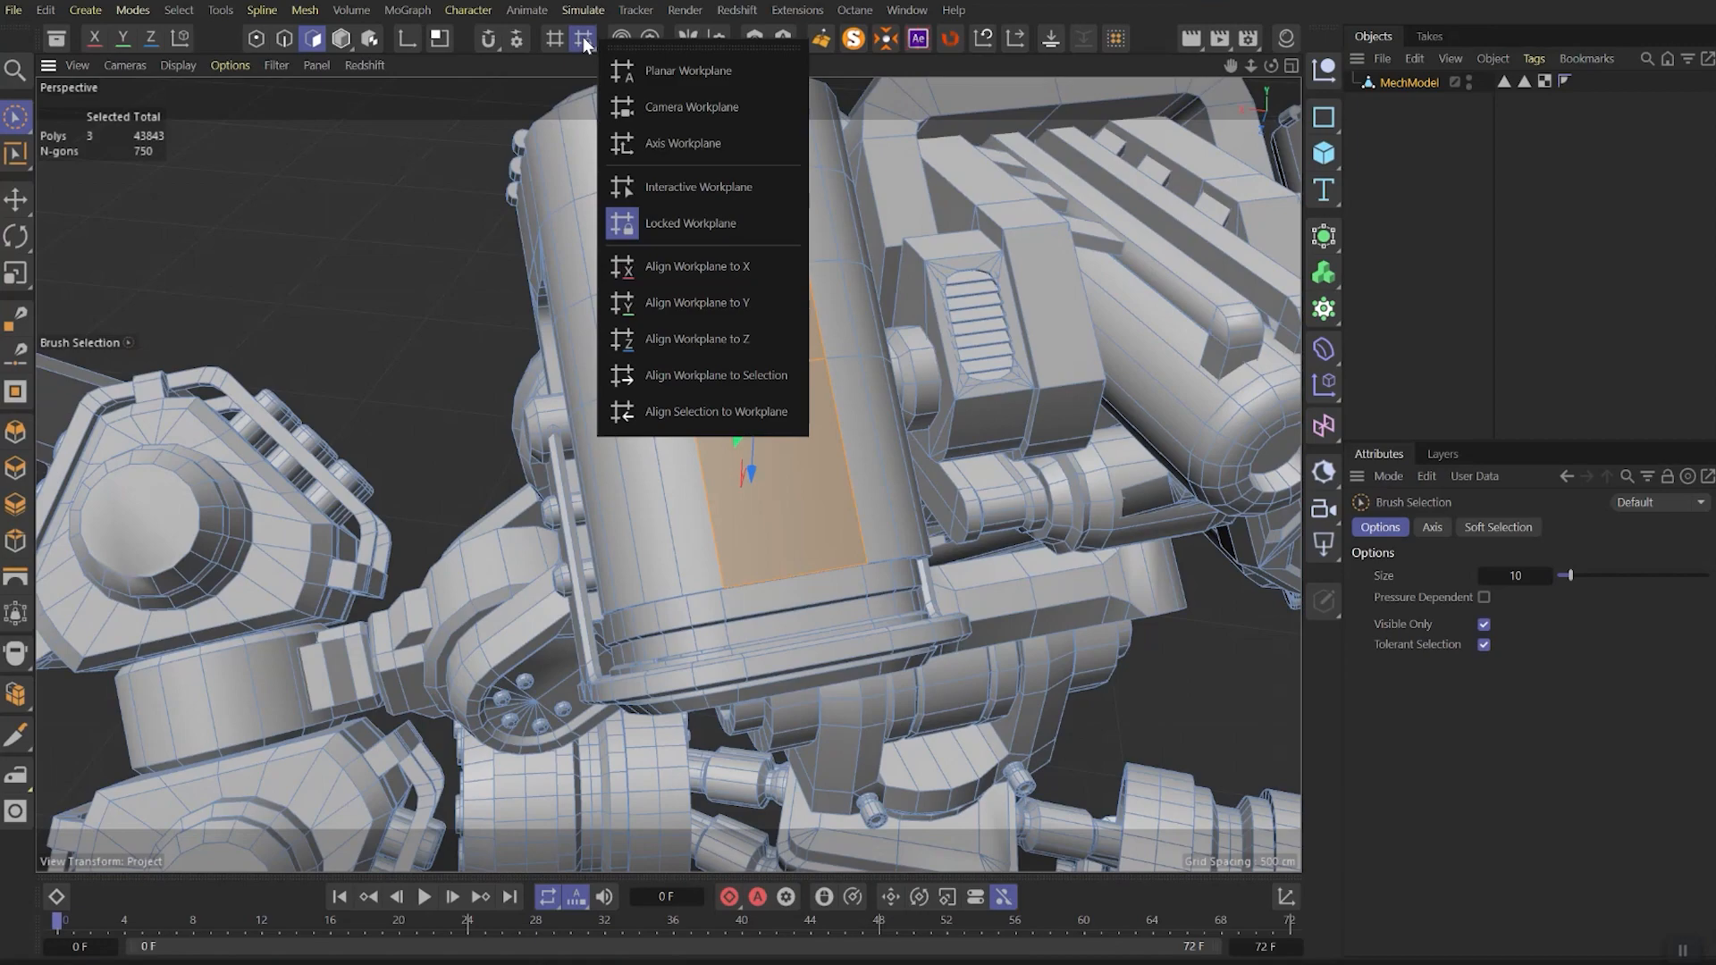
click(694, 374)
Add a cube on the aligned workplane and scale it down uniformly against the canister's front
alt+drag(818, 386, 917, 275)
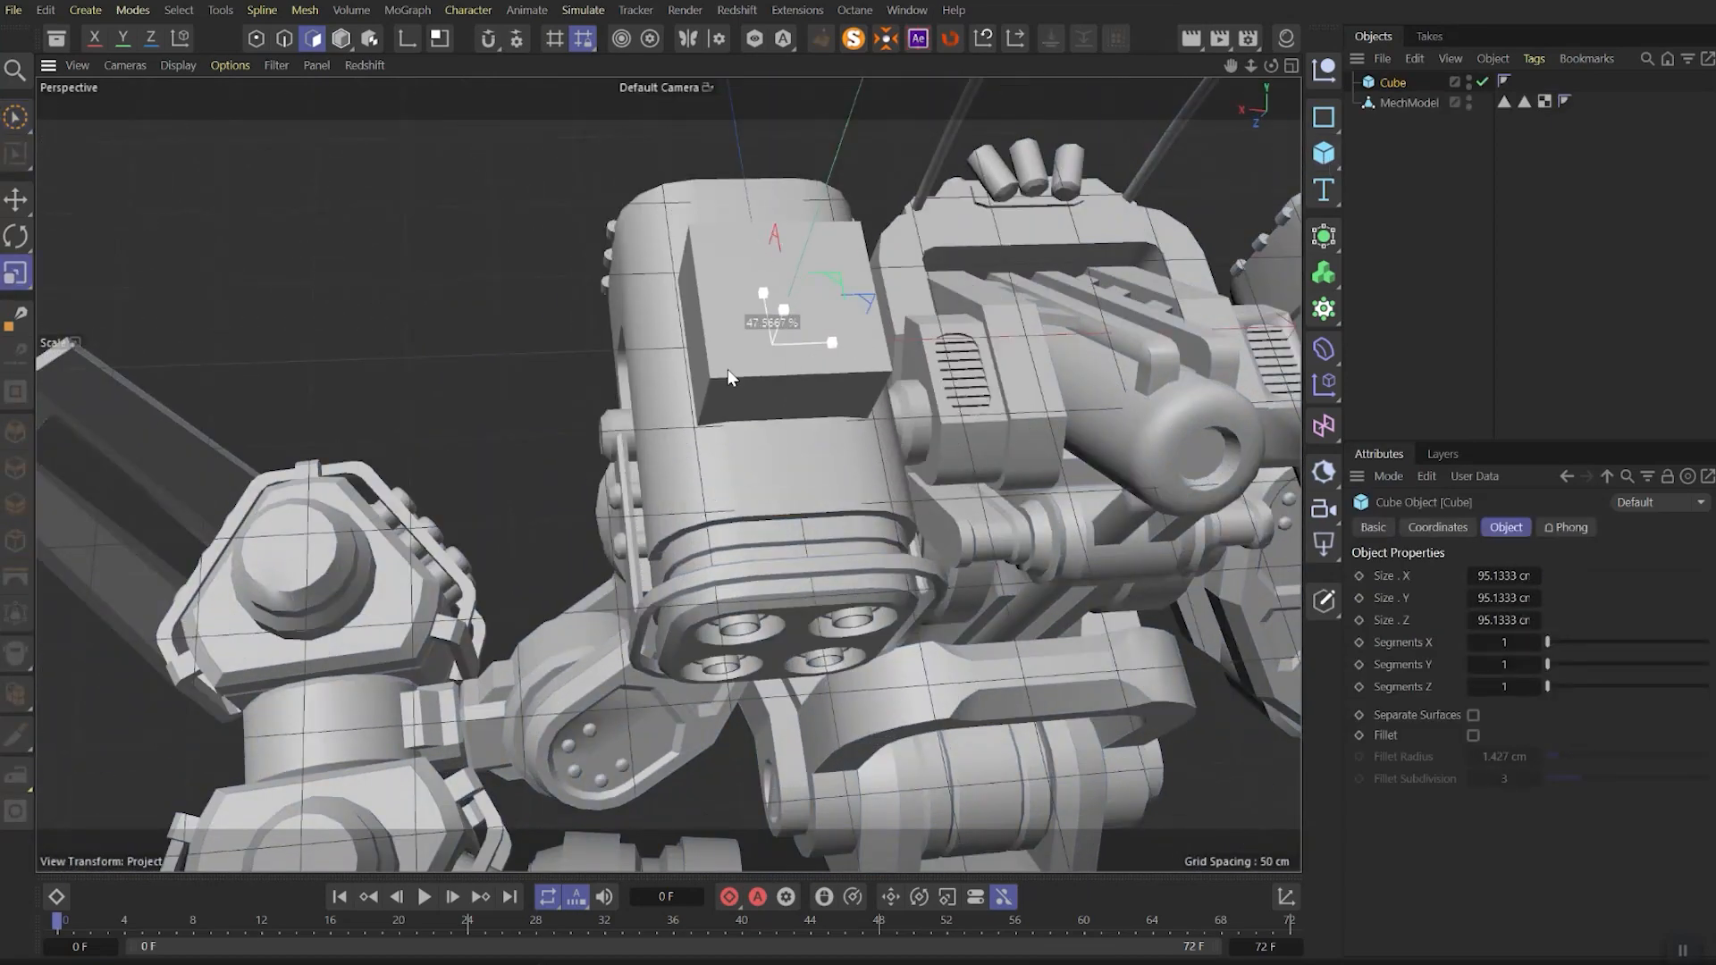
drag(728, 370, 686, 374)
Add a cylinder and a torus on the same workplane, moving the cylinder below the cube along the canister
click(1324, 155)
click(1515, 197)
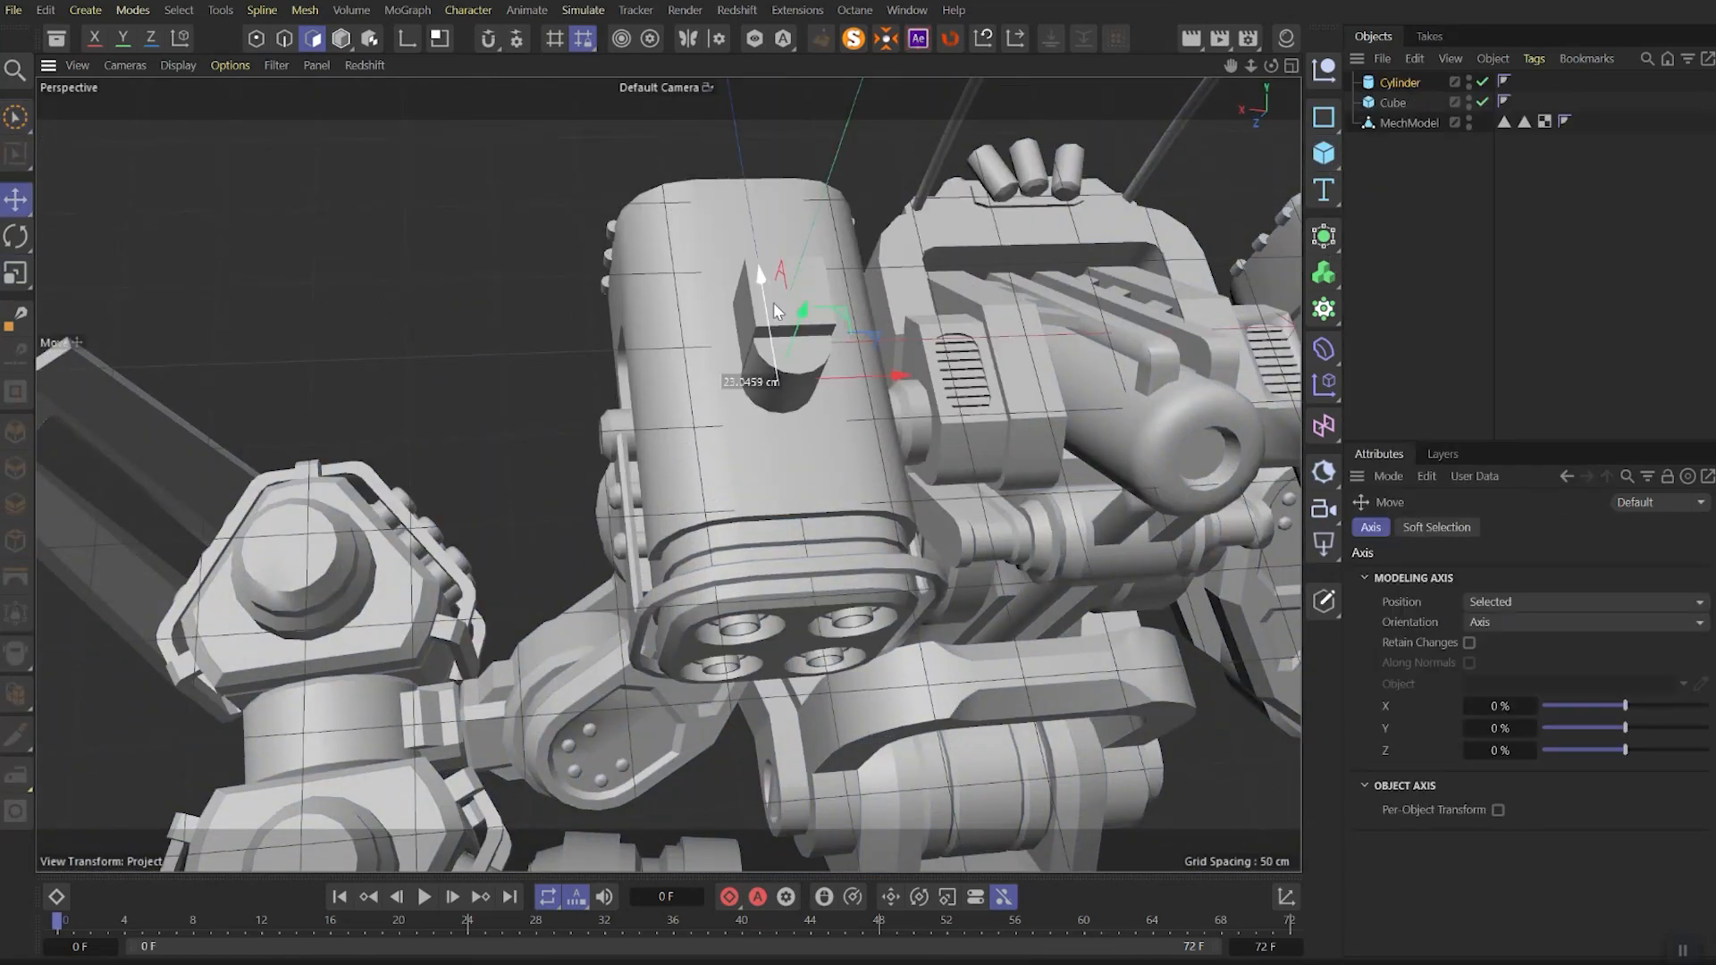
drag(770, 297, 781, 363)
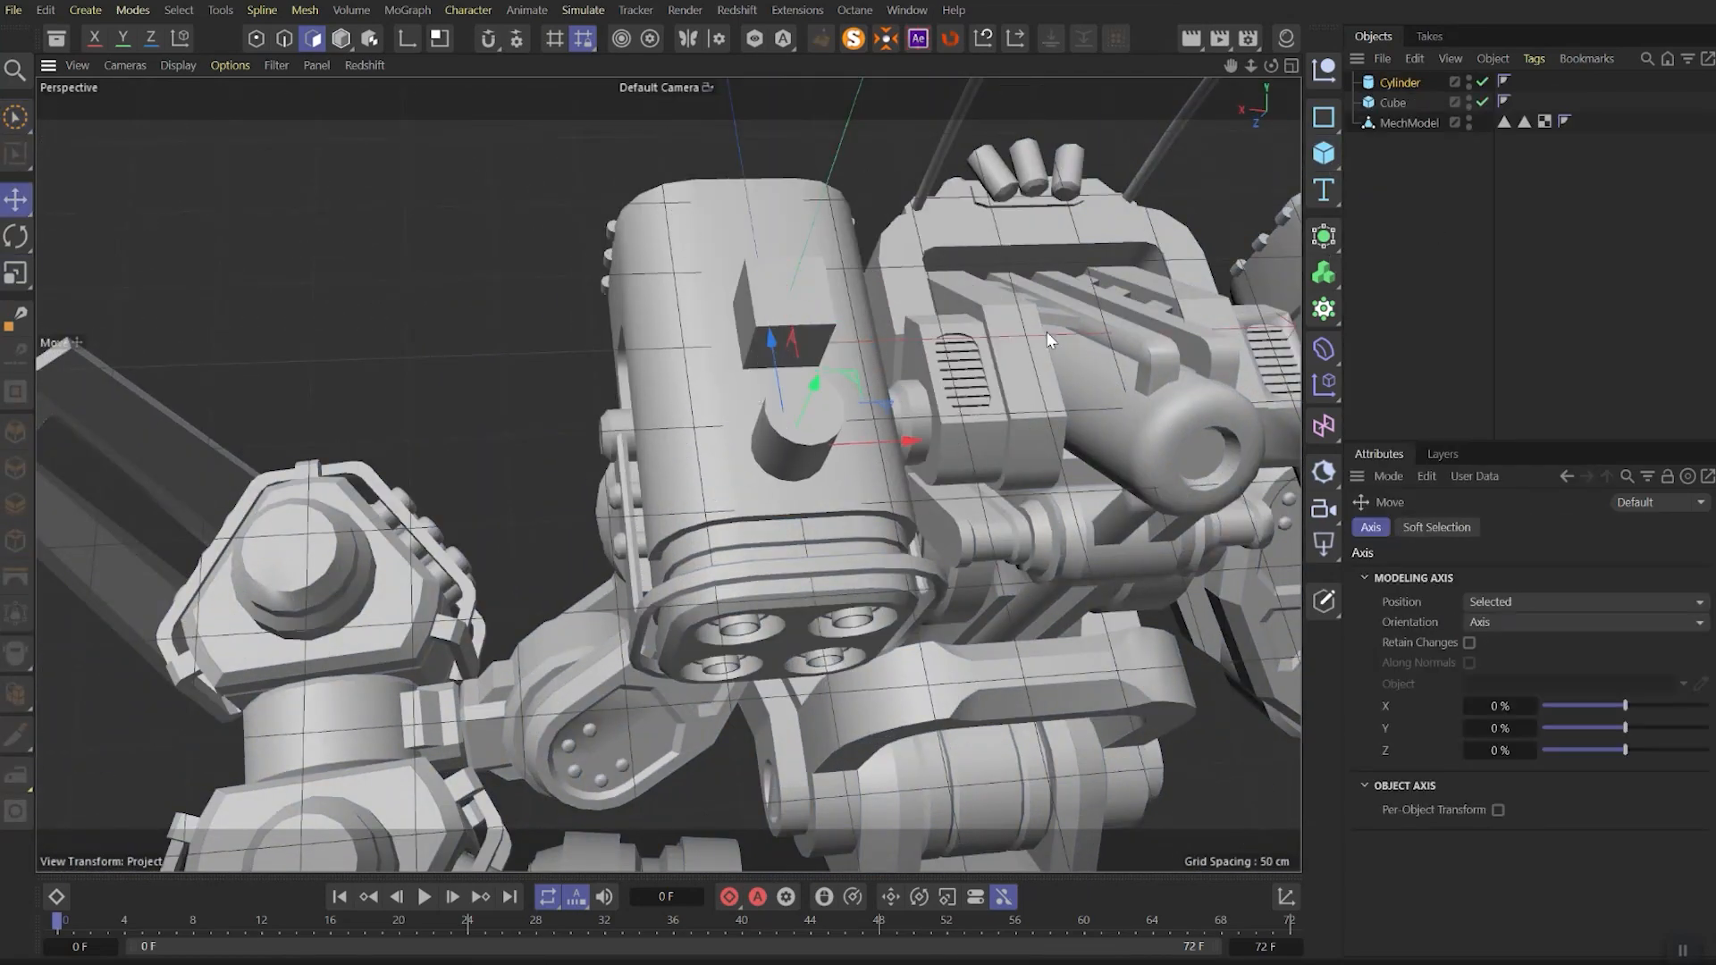
click(1323, 155)
click(1387, 431)
Reset the workplane by aligning it to Y and add another cube
alt+drag(1153, 429, 910, 425)
click(582, 46)
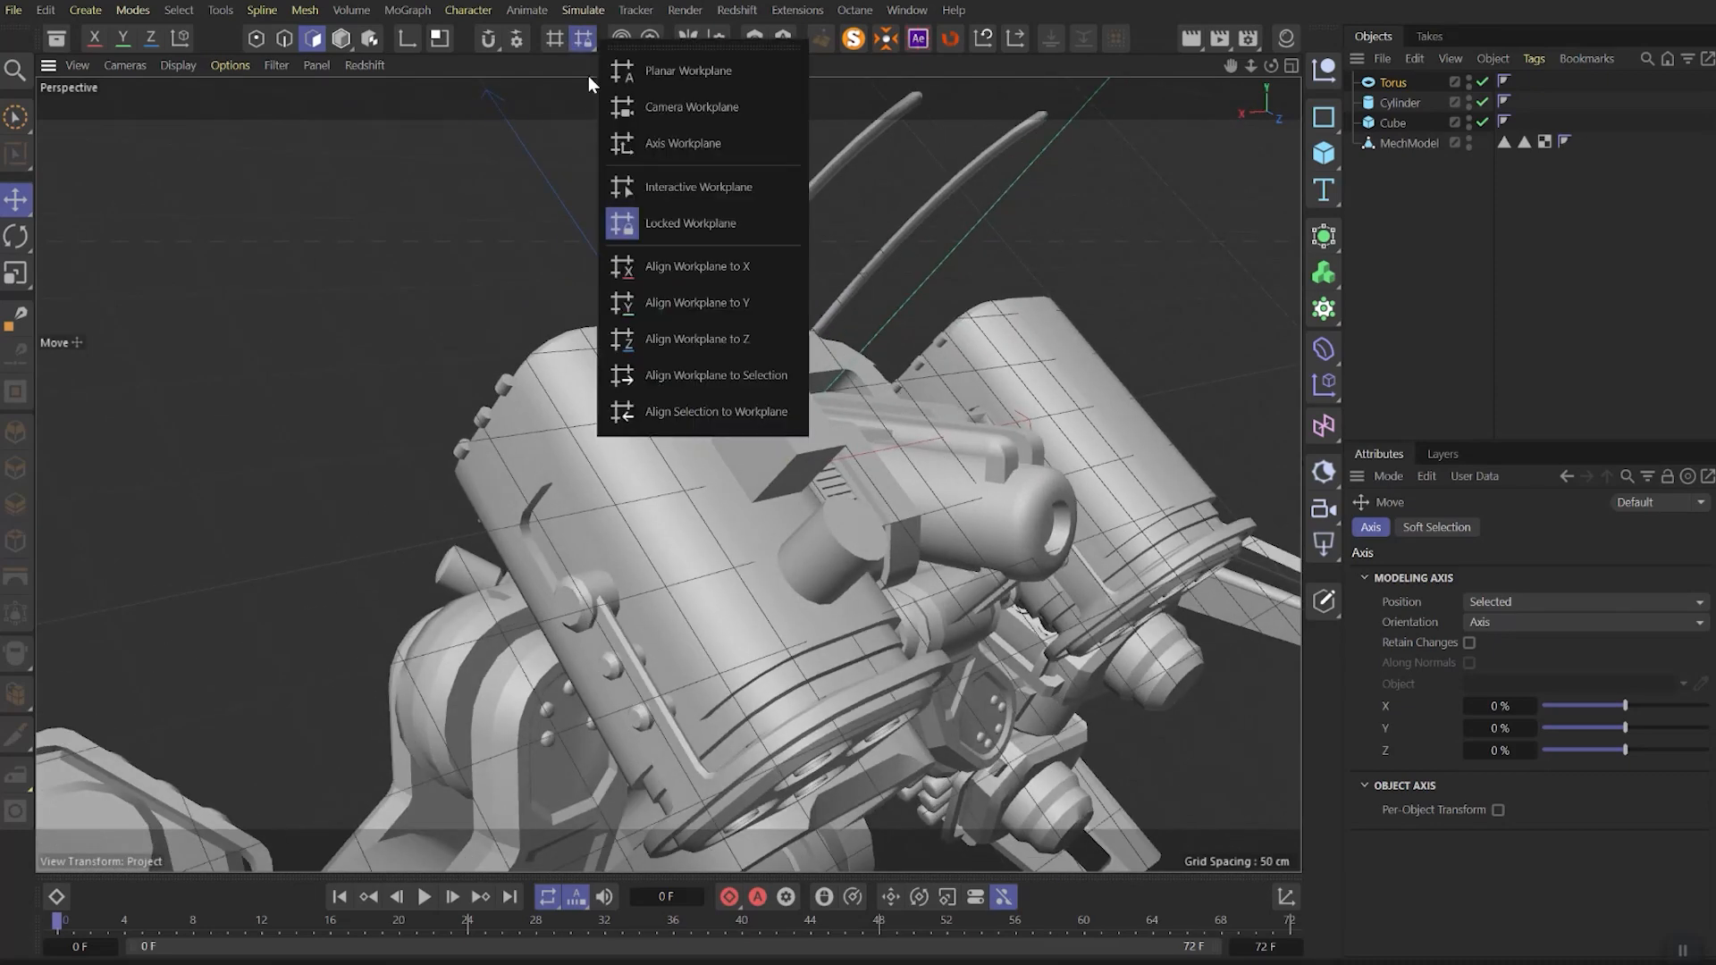
click(716, 302)
scroll(876, 581, down, 6)
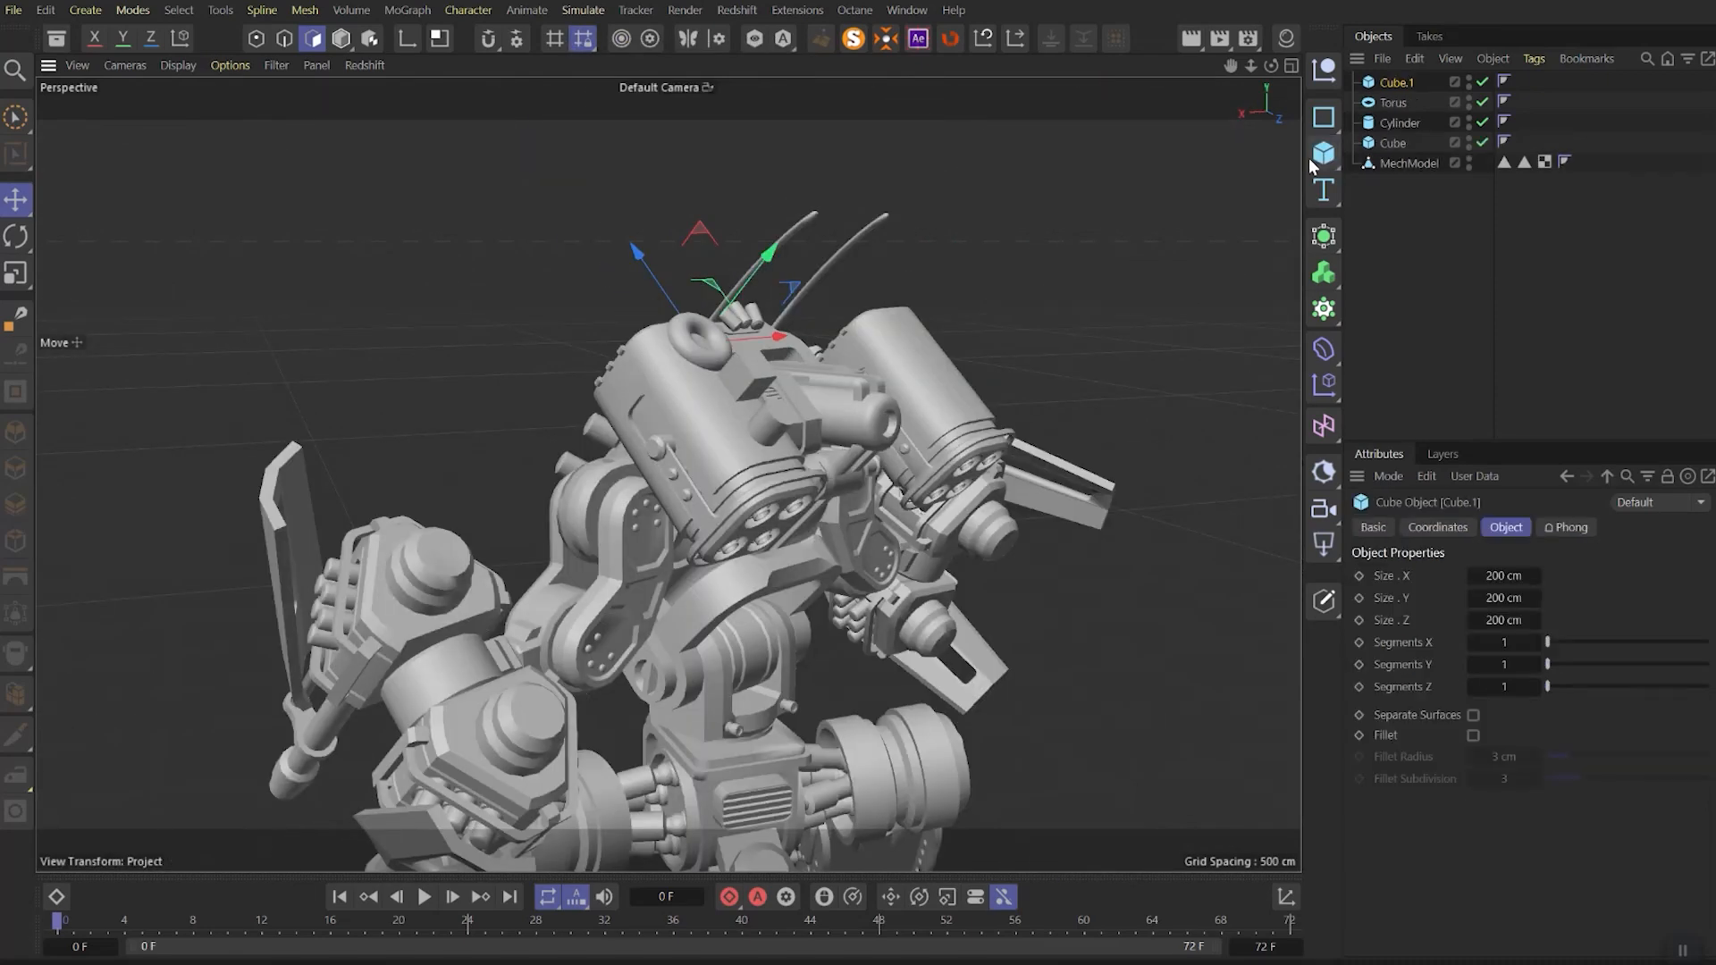
click(1323, 155)
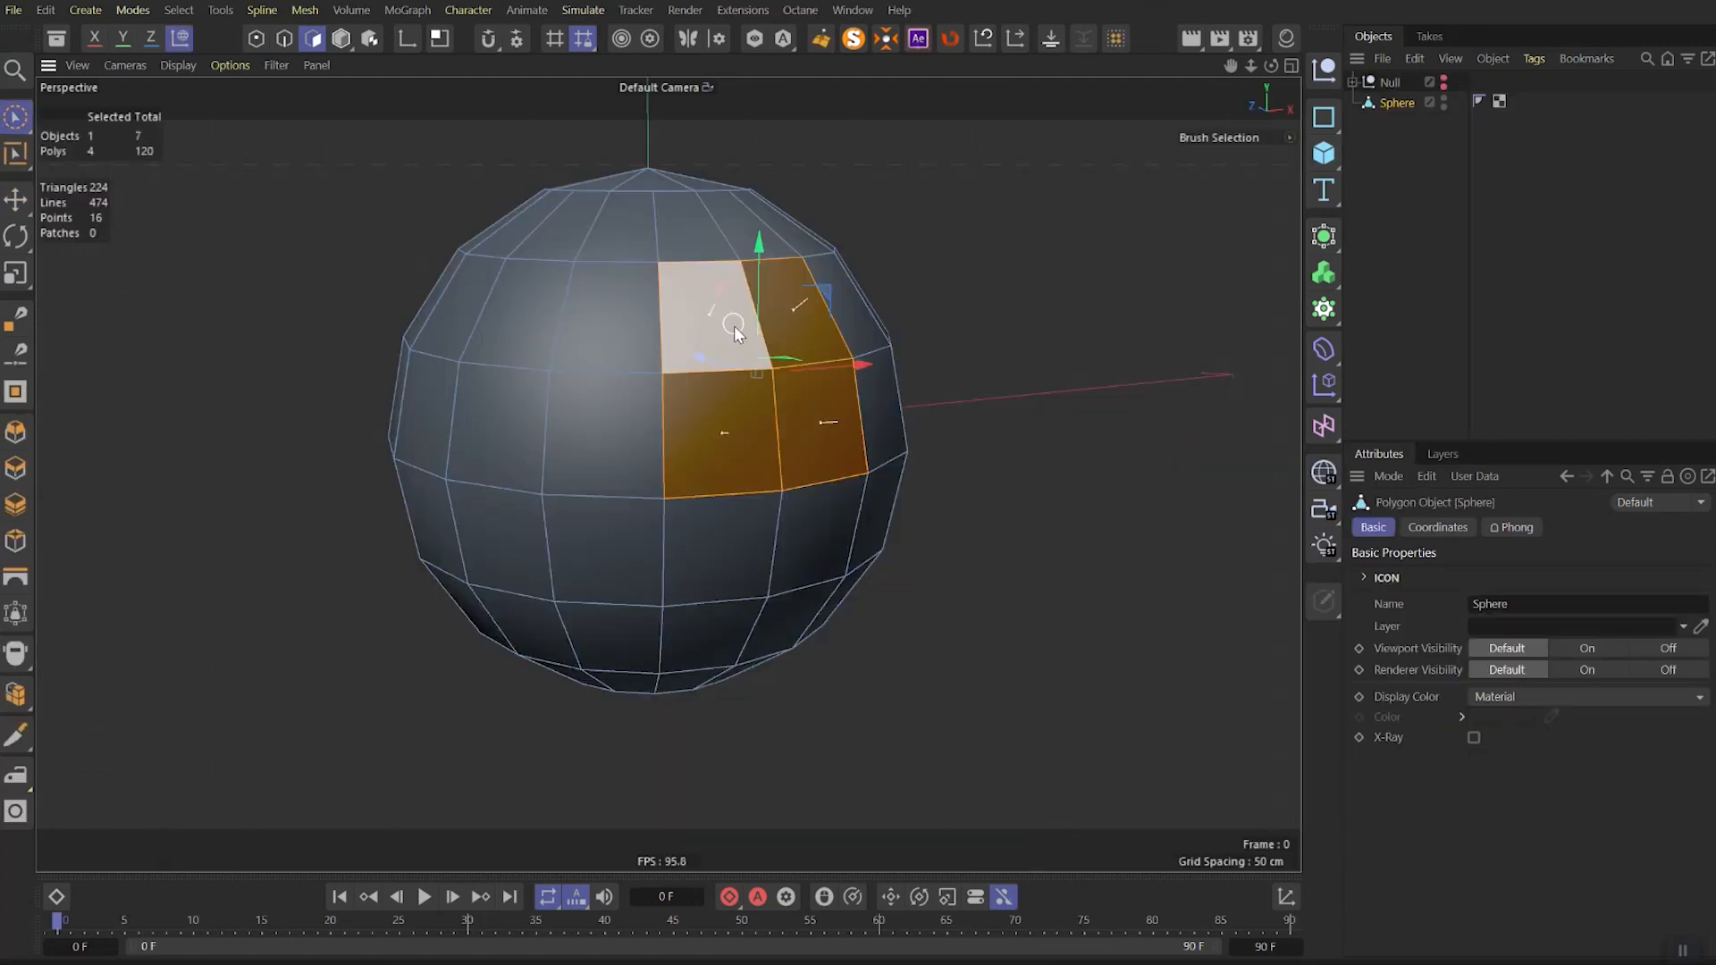
Put the sphere under a Subdivision Surface and inset its four selected polygons by 5.2 cm
mouse_move(739, 322)
alt+mouse_down()
mouse_move(486, 317)
mouse_move(753, 309)
mouse_move(725, 332)
alt+mouse_up()
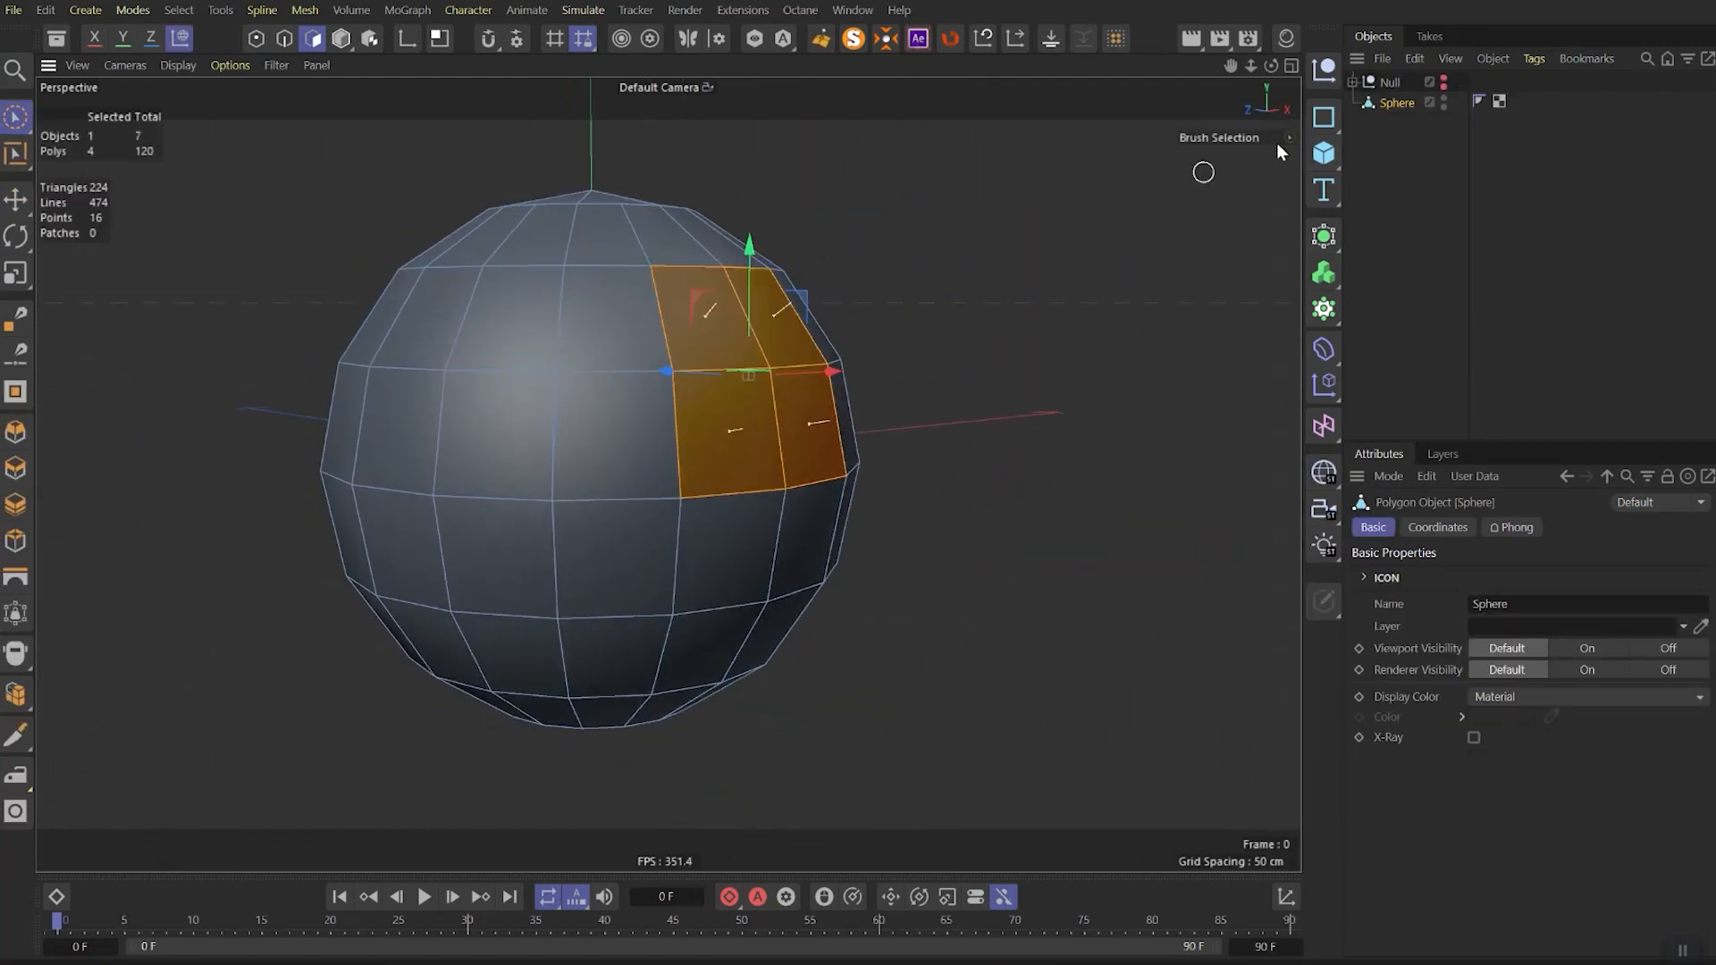
alt+click(1324, 238)
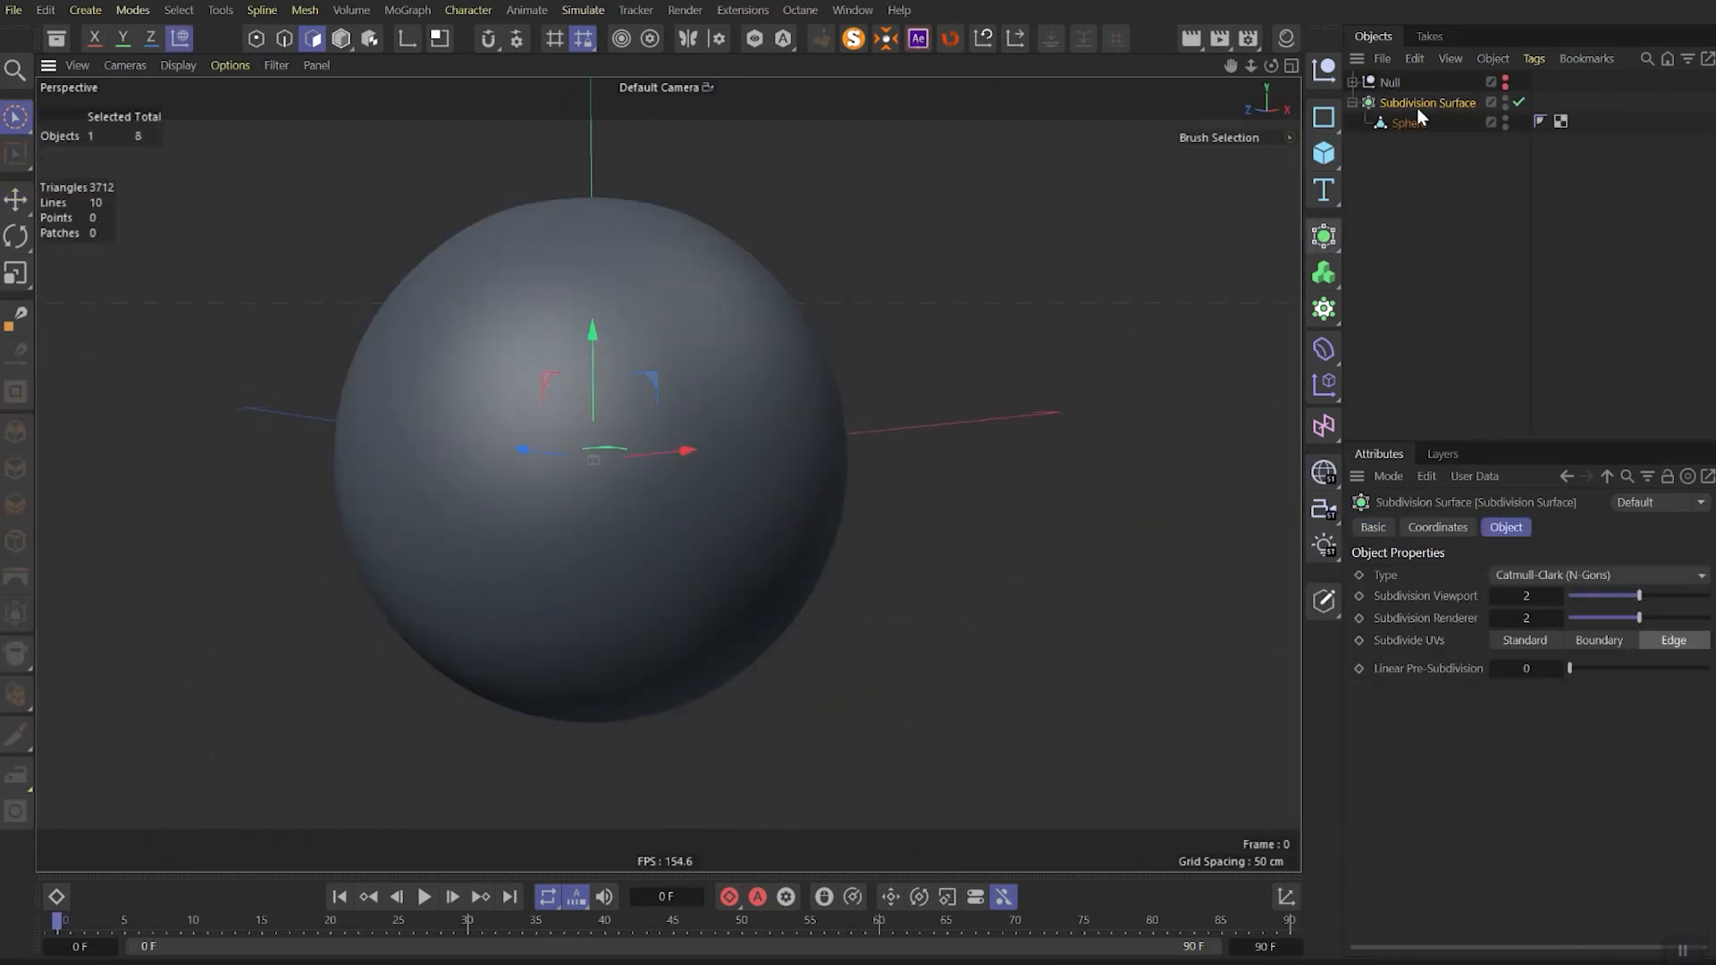
right_click(938, 223)
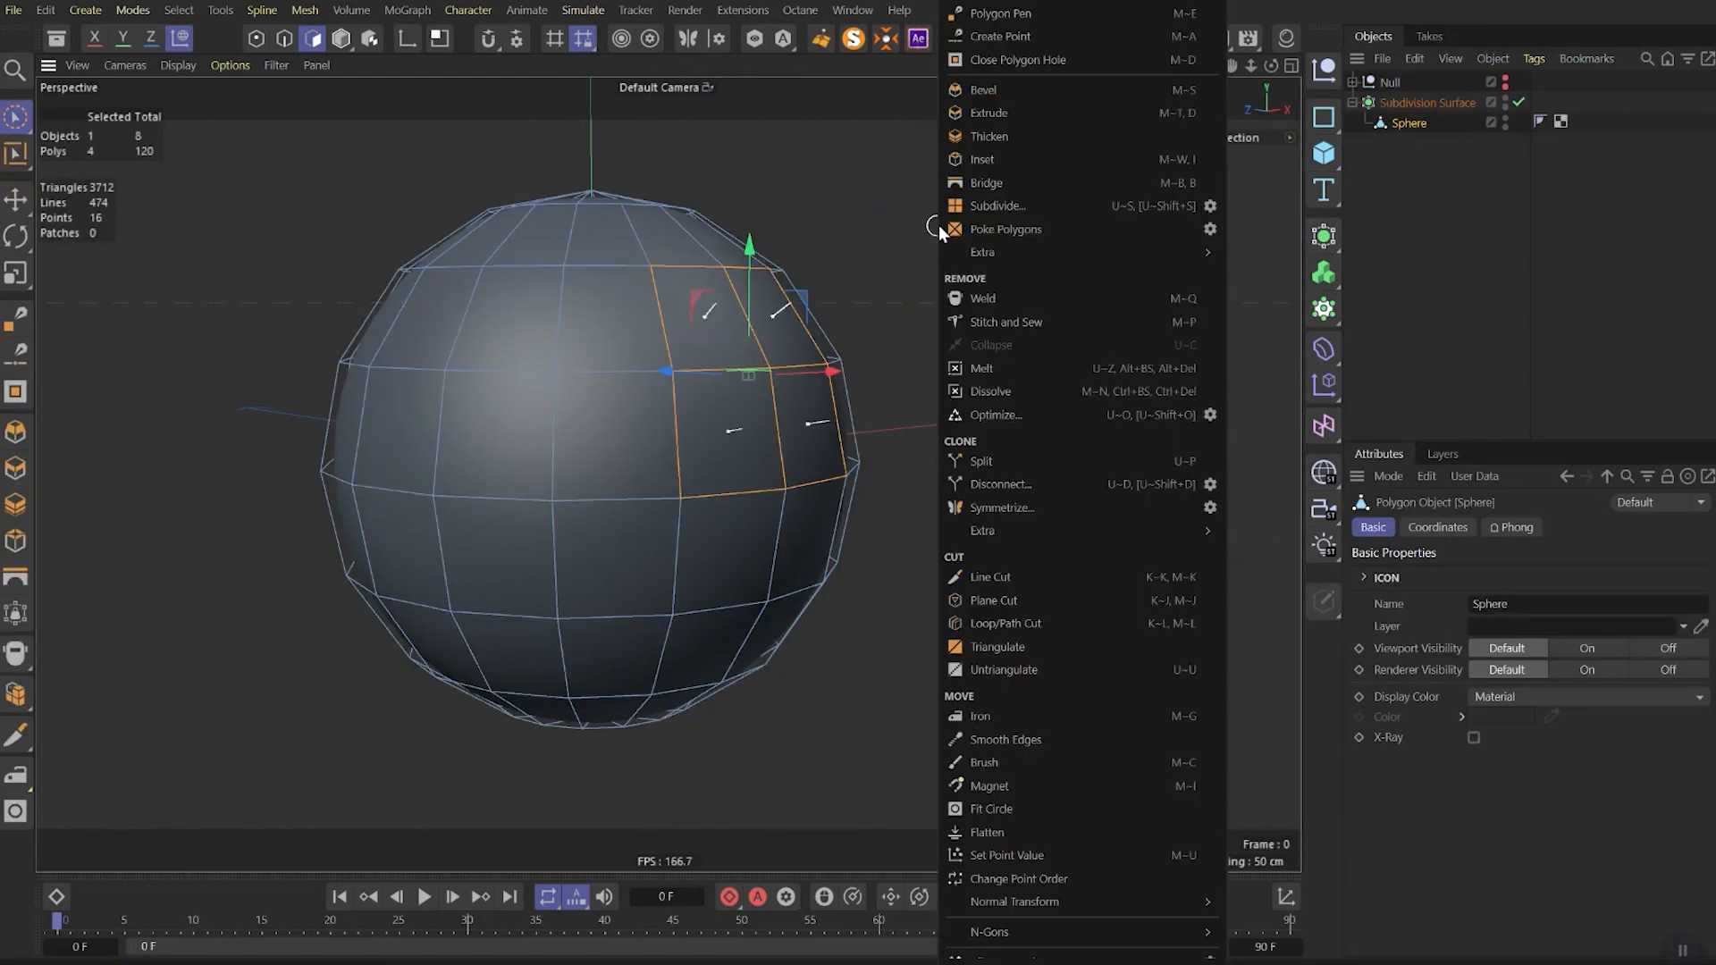
click(969, 182)
drag(983, 223, 999, 223)
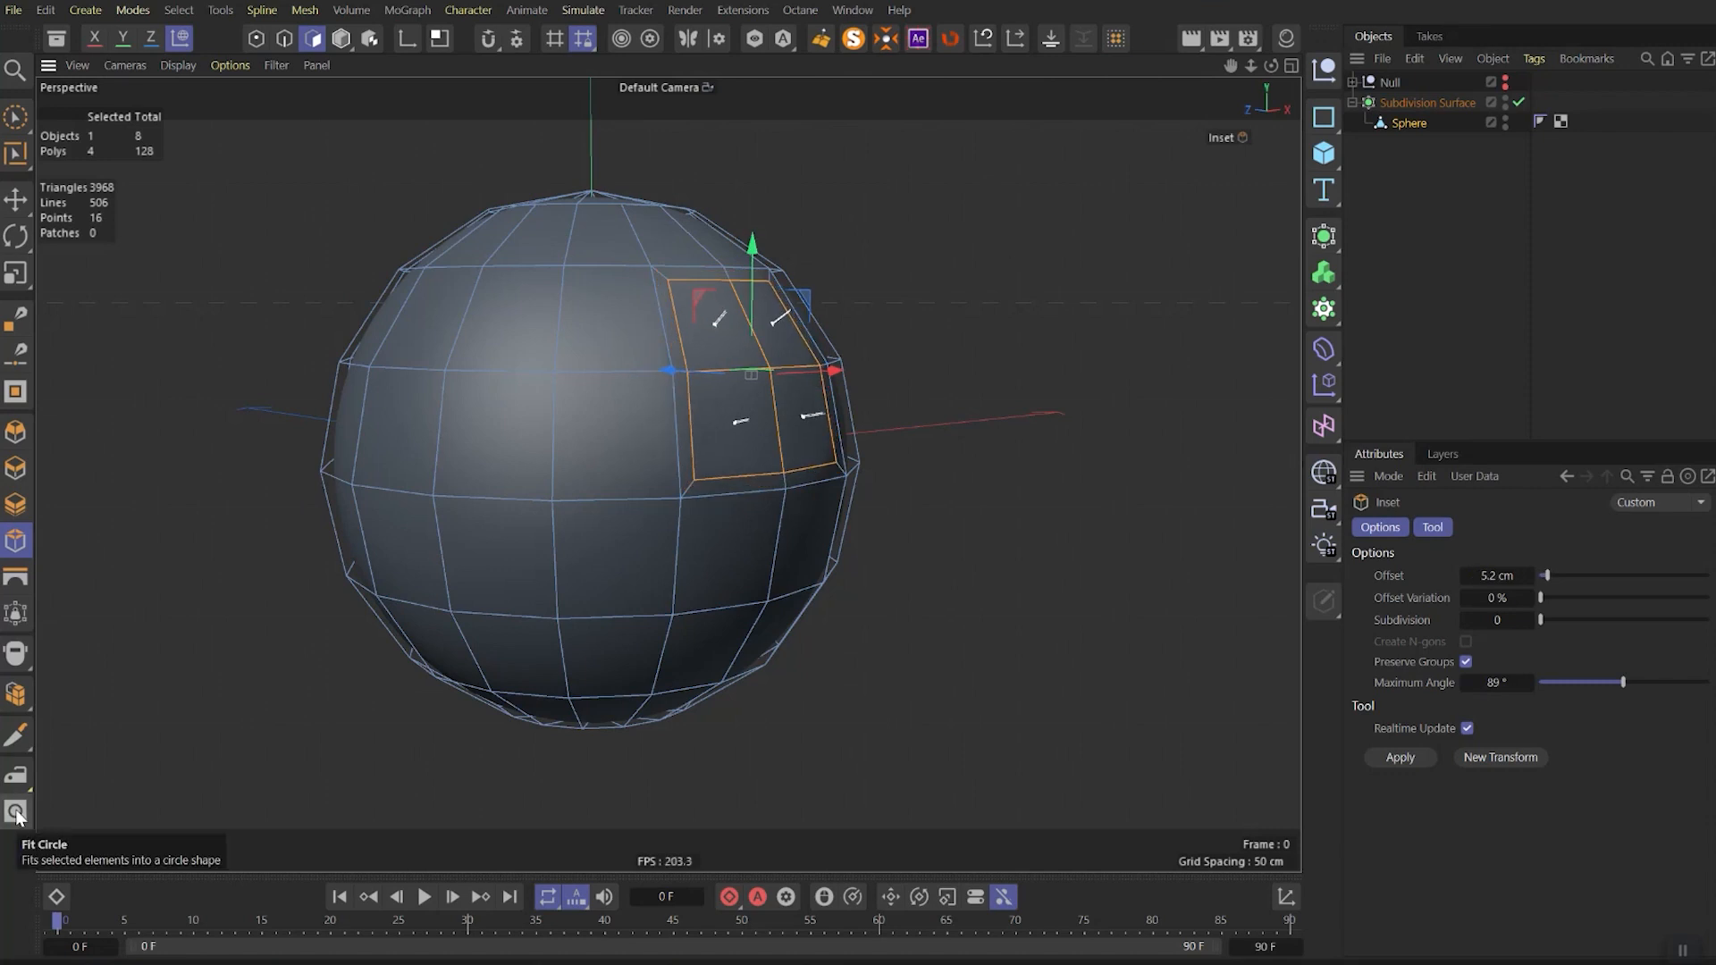
Shape the four selected polygons into a circle with Fit Circle and inset them once more
click(16, 811)
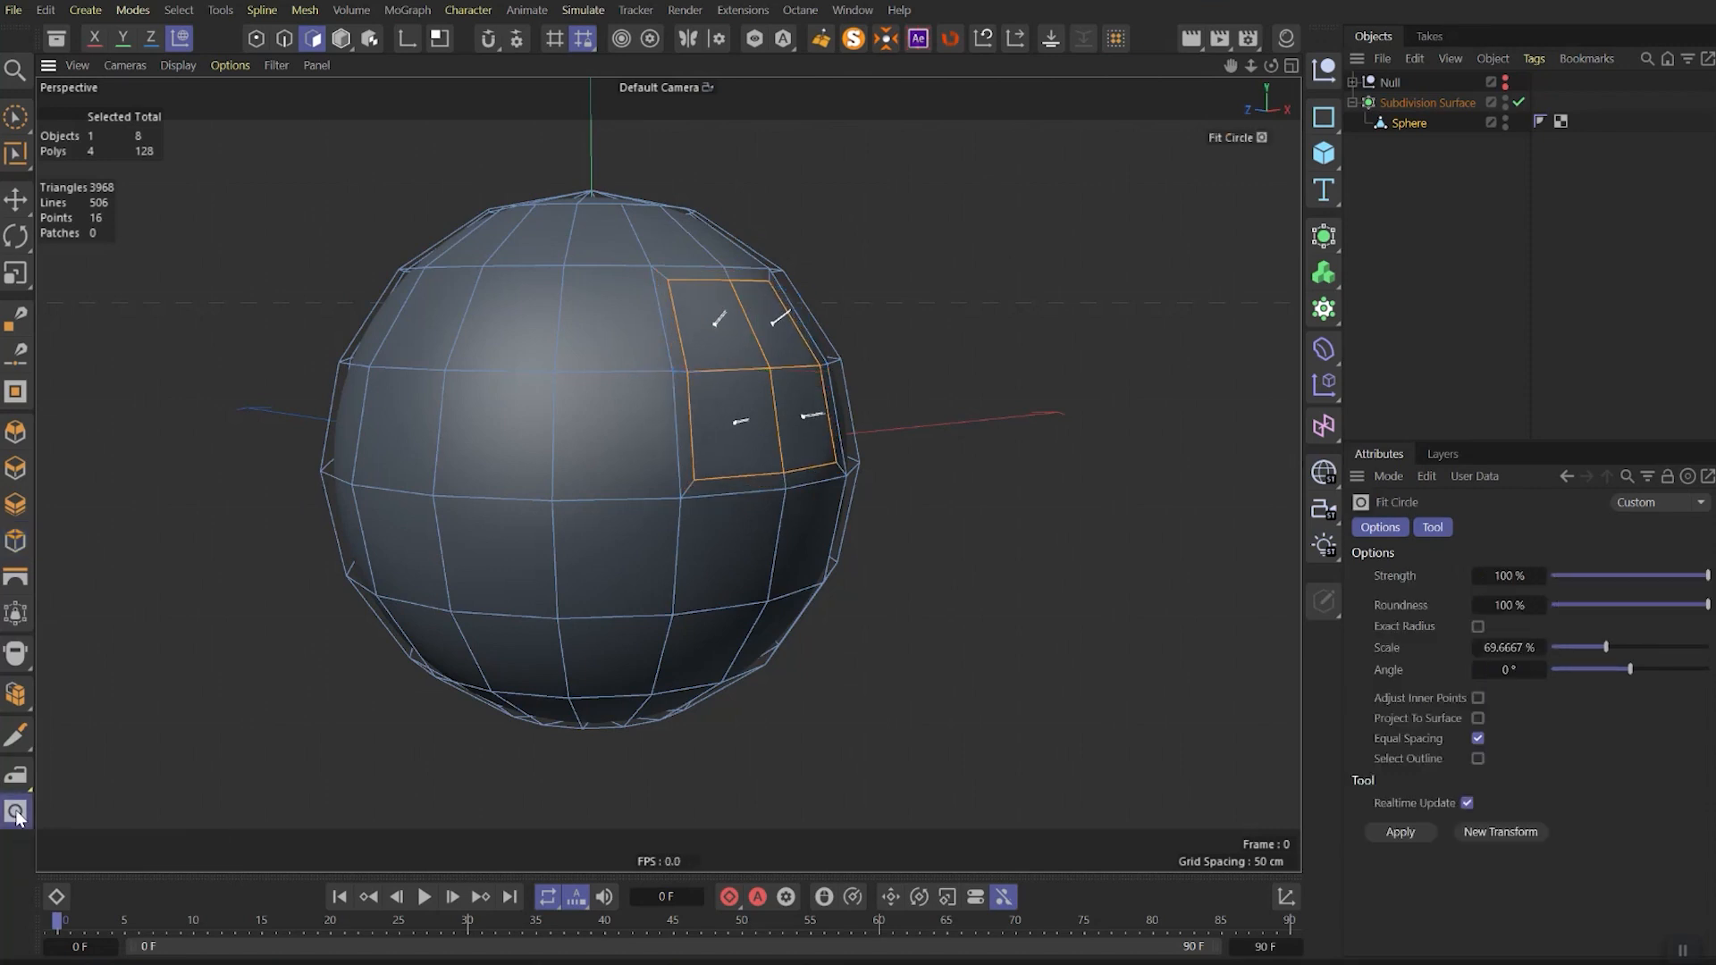
click(977, 351)
scroll(827, 341, up, 4)
right_click(894, 224)
click(941, 161)
drag(947, 223, 970, 224)
Extrude the circular polygon selection outward to form a rounded peg on the sphere
key(e)
right_click(940, 179)
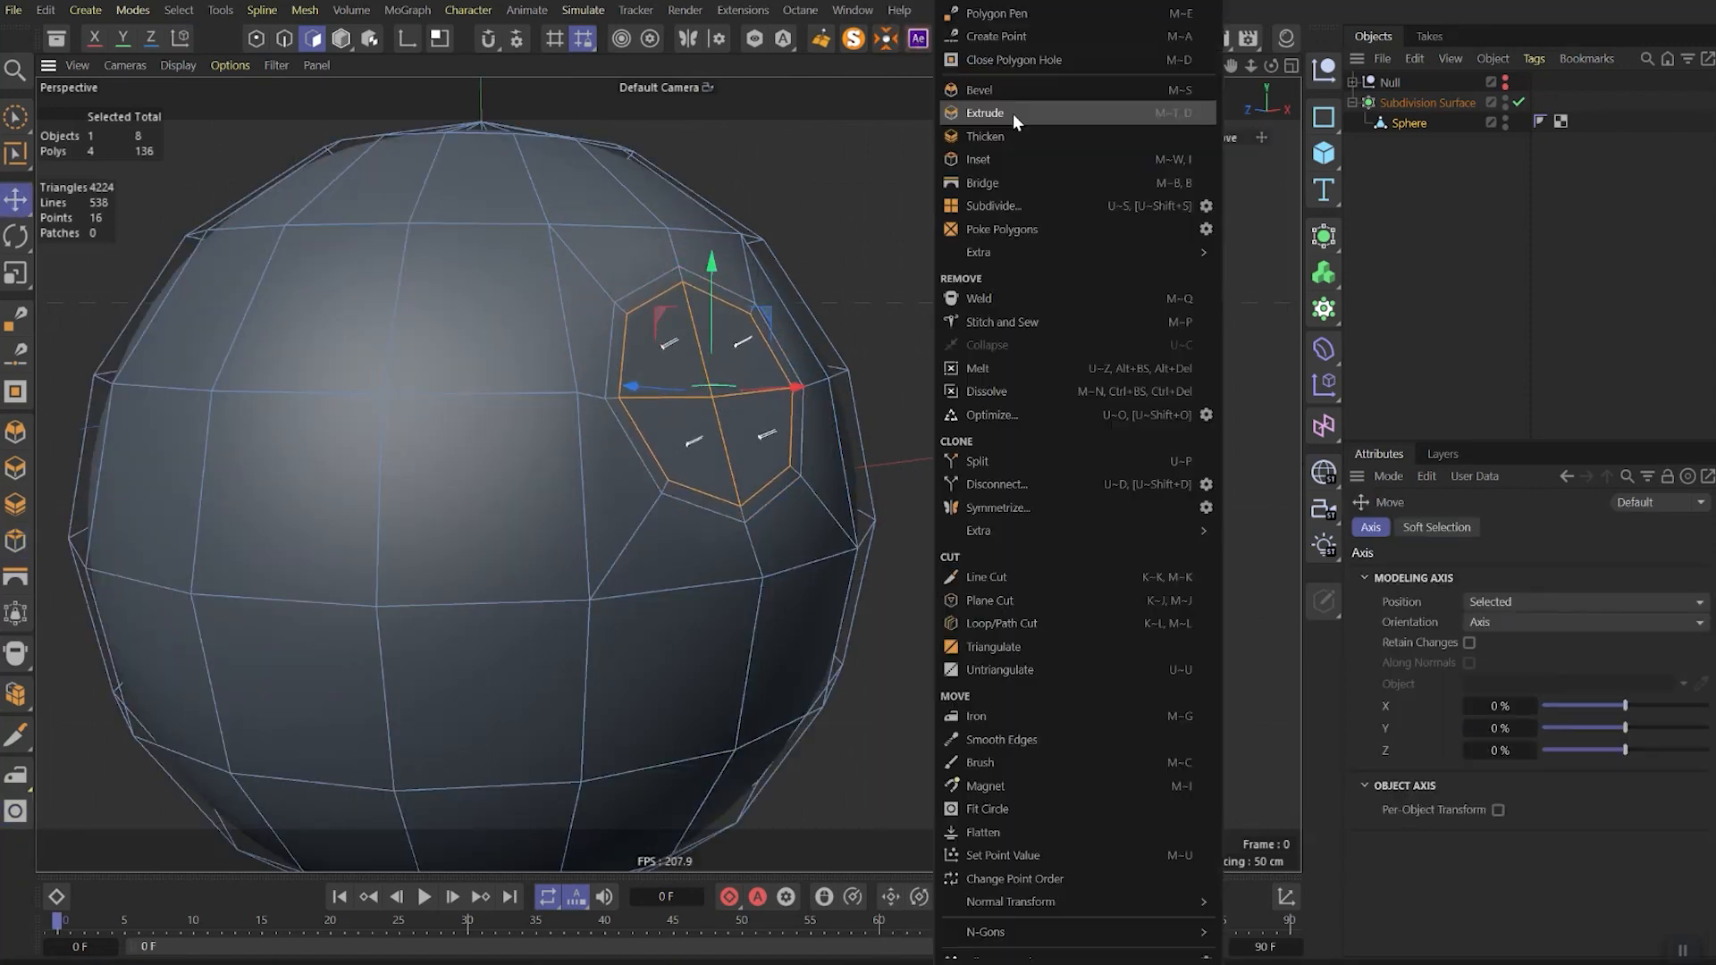
click(1014, 114)
alt+drag(938, 347, 1041, 356)
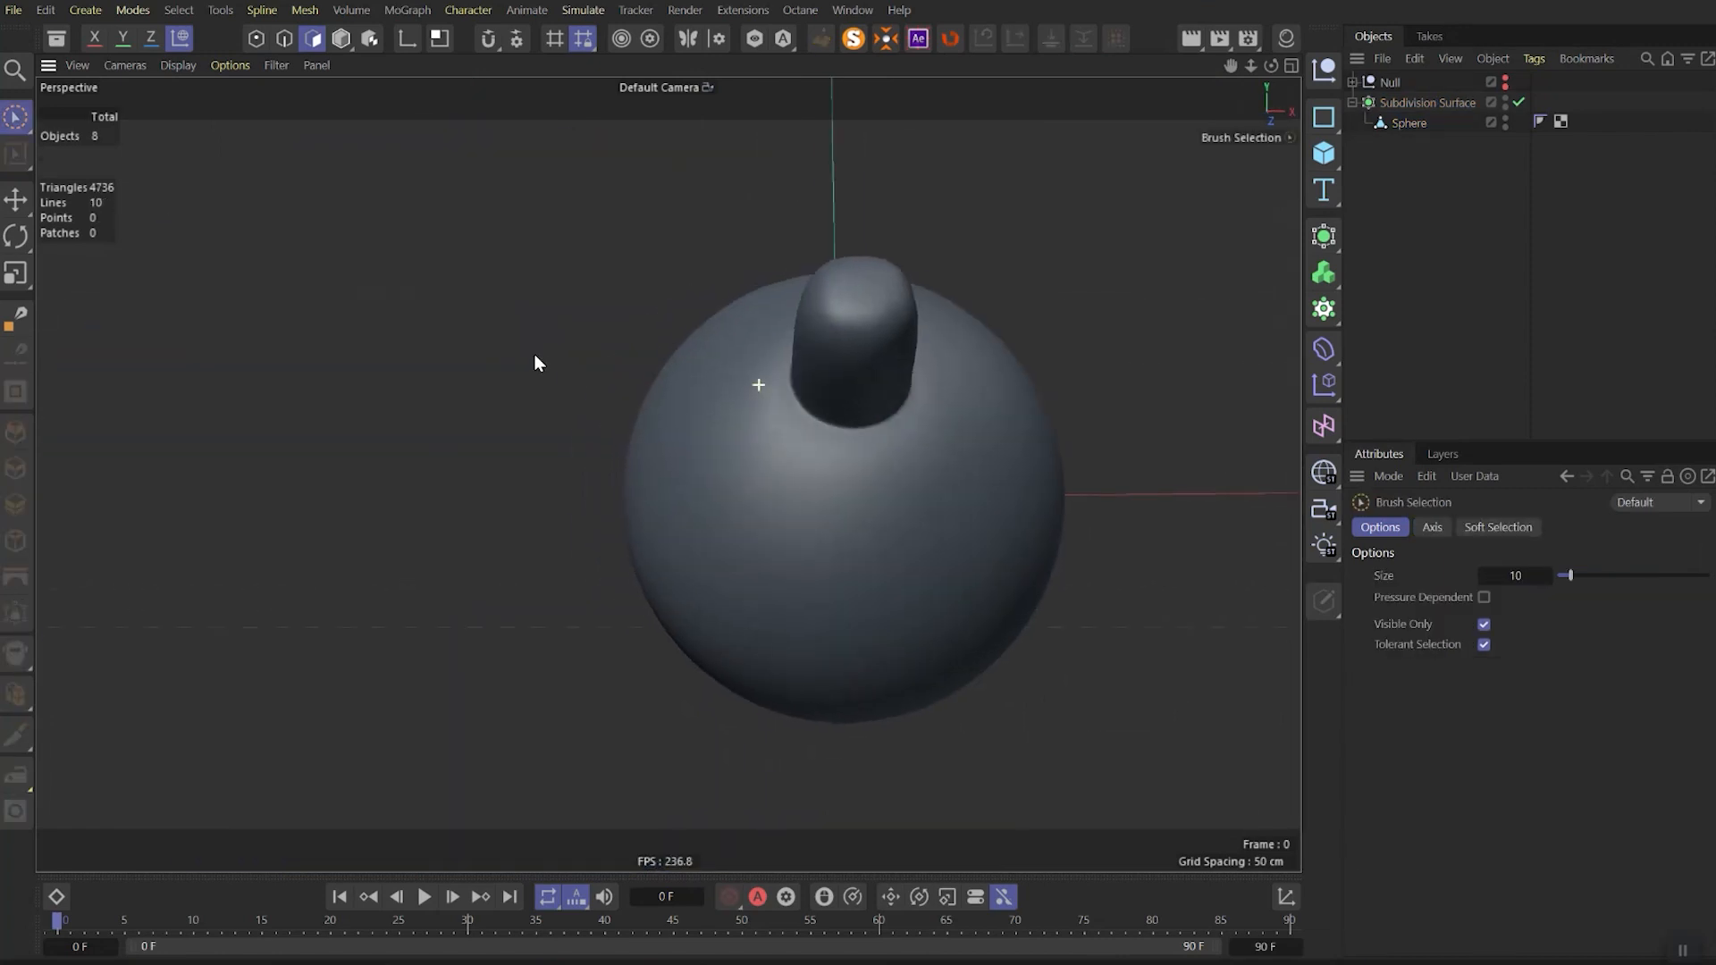
mouse_move(538, 363)
alt+mouse_down()
mouse_move(429, 349)
mouse_move(448, 264)
mouse_move(651, 384)
mouse_move(525, 489)
mouse_move(397, 482)
alt+mouse_up()
Place an n-Side spline on the second sphere's surface, scale it to a radius of about 29.5 cm and give it 8 sides
scroll(961, 438, up, 5)
mouse_move(939, 361)
mouse_down()
mouse_move(881, 352)
mouse_move(892, 411)
mouse_up()
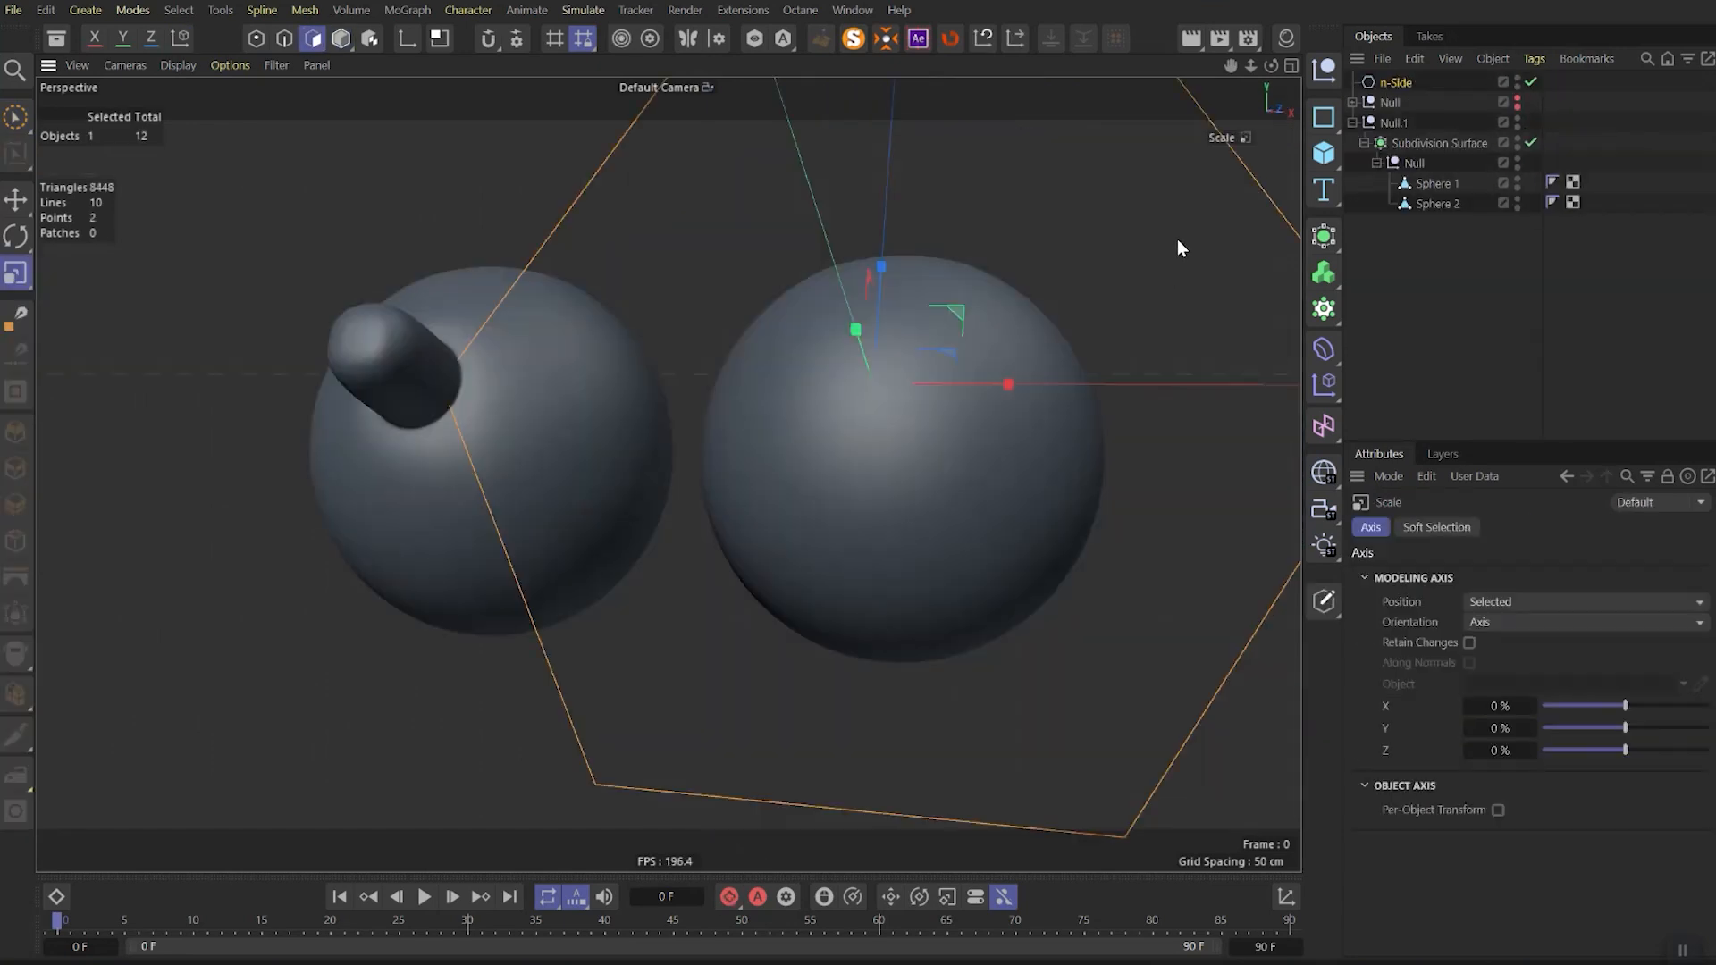
drag(1177, 238, 516, 445)
key(e)
alt+drag(874, 458, 812, 326)
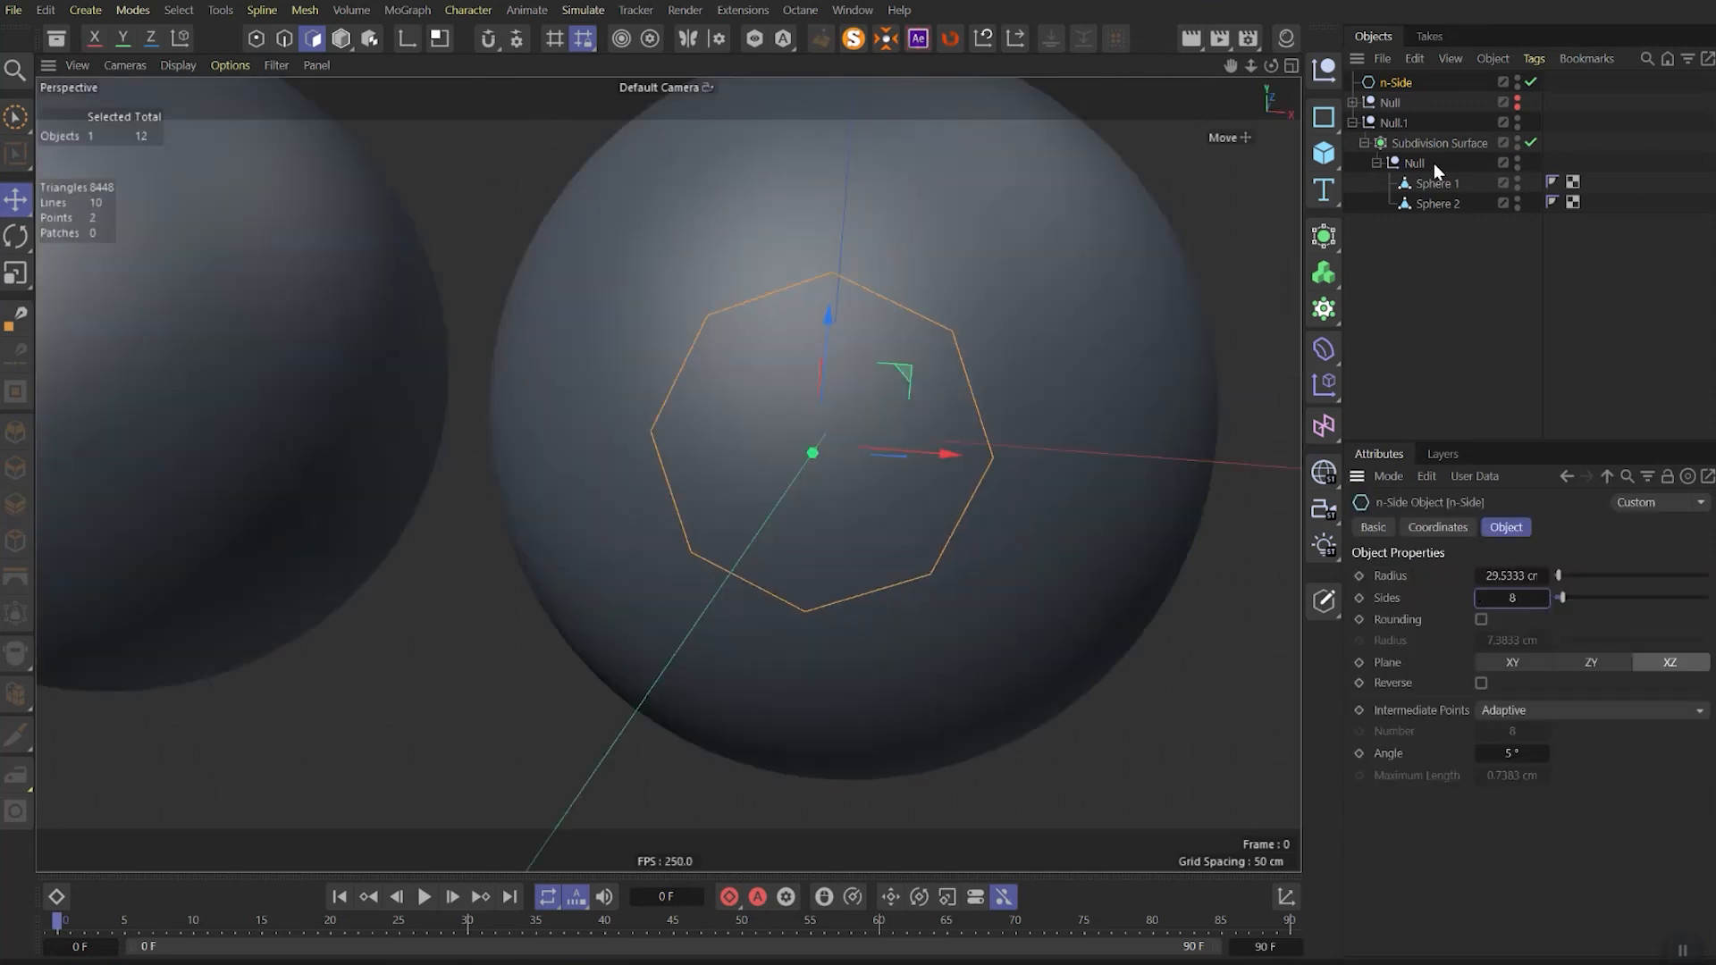
Cut the n-Side's octagon outline into Sphere 2 with Line Cut and weld the stray cut points onto their neighbouring points
shift+click(1437, 205)
scroll(873, 426, down, 2)
alt+drag(873, 426, 880, 415)
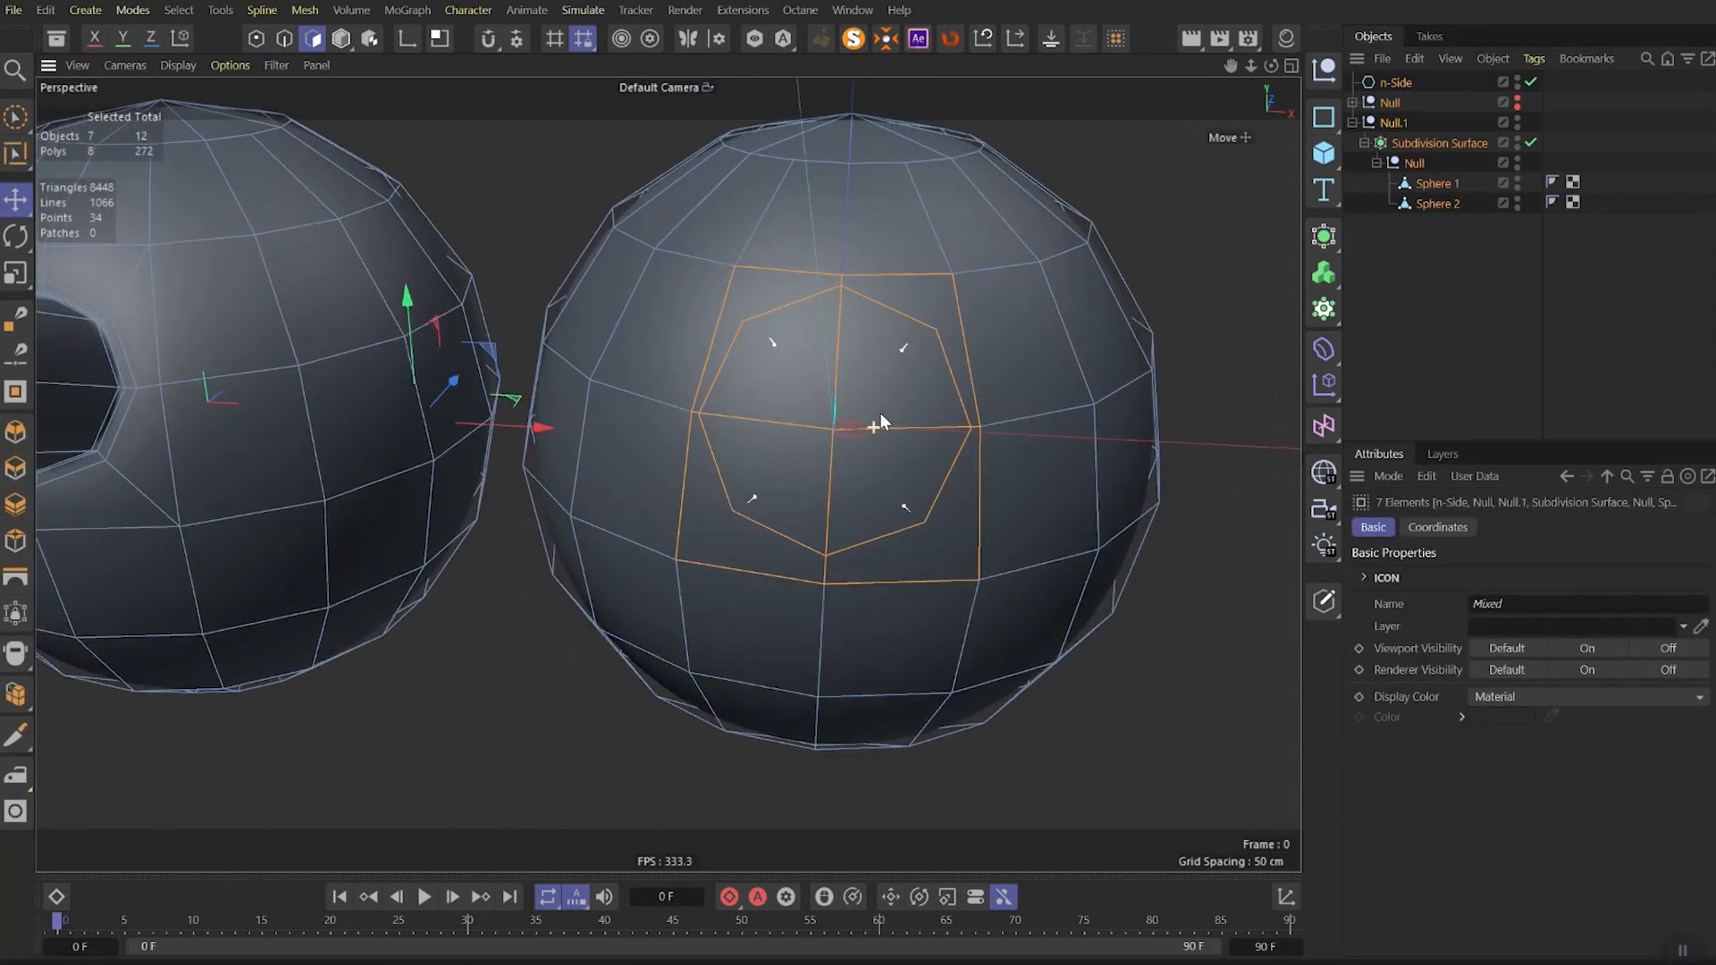
key(k)
key(k)
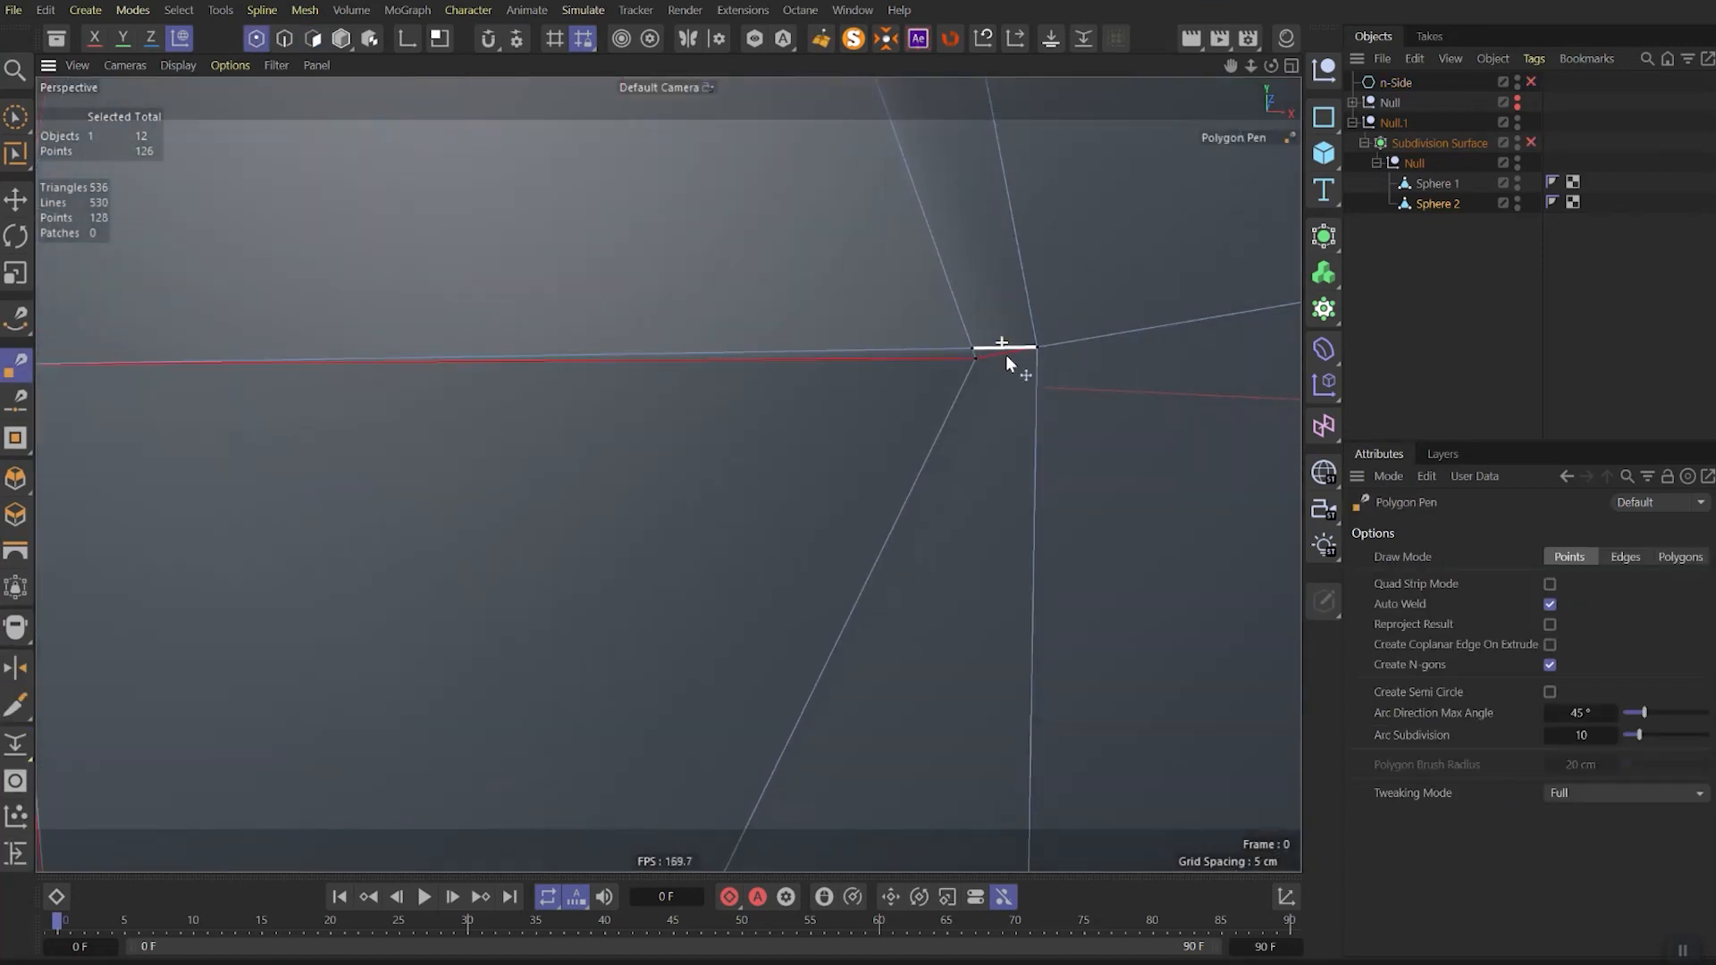
drag(970, 347, 977, 356)
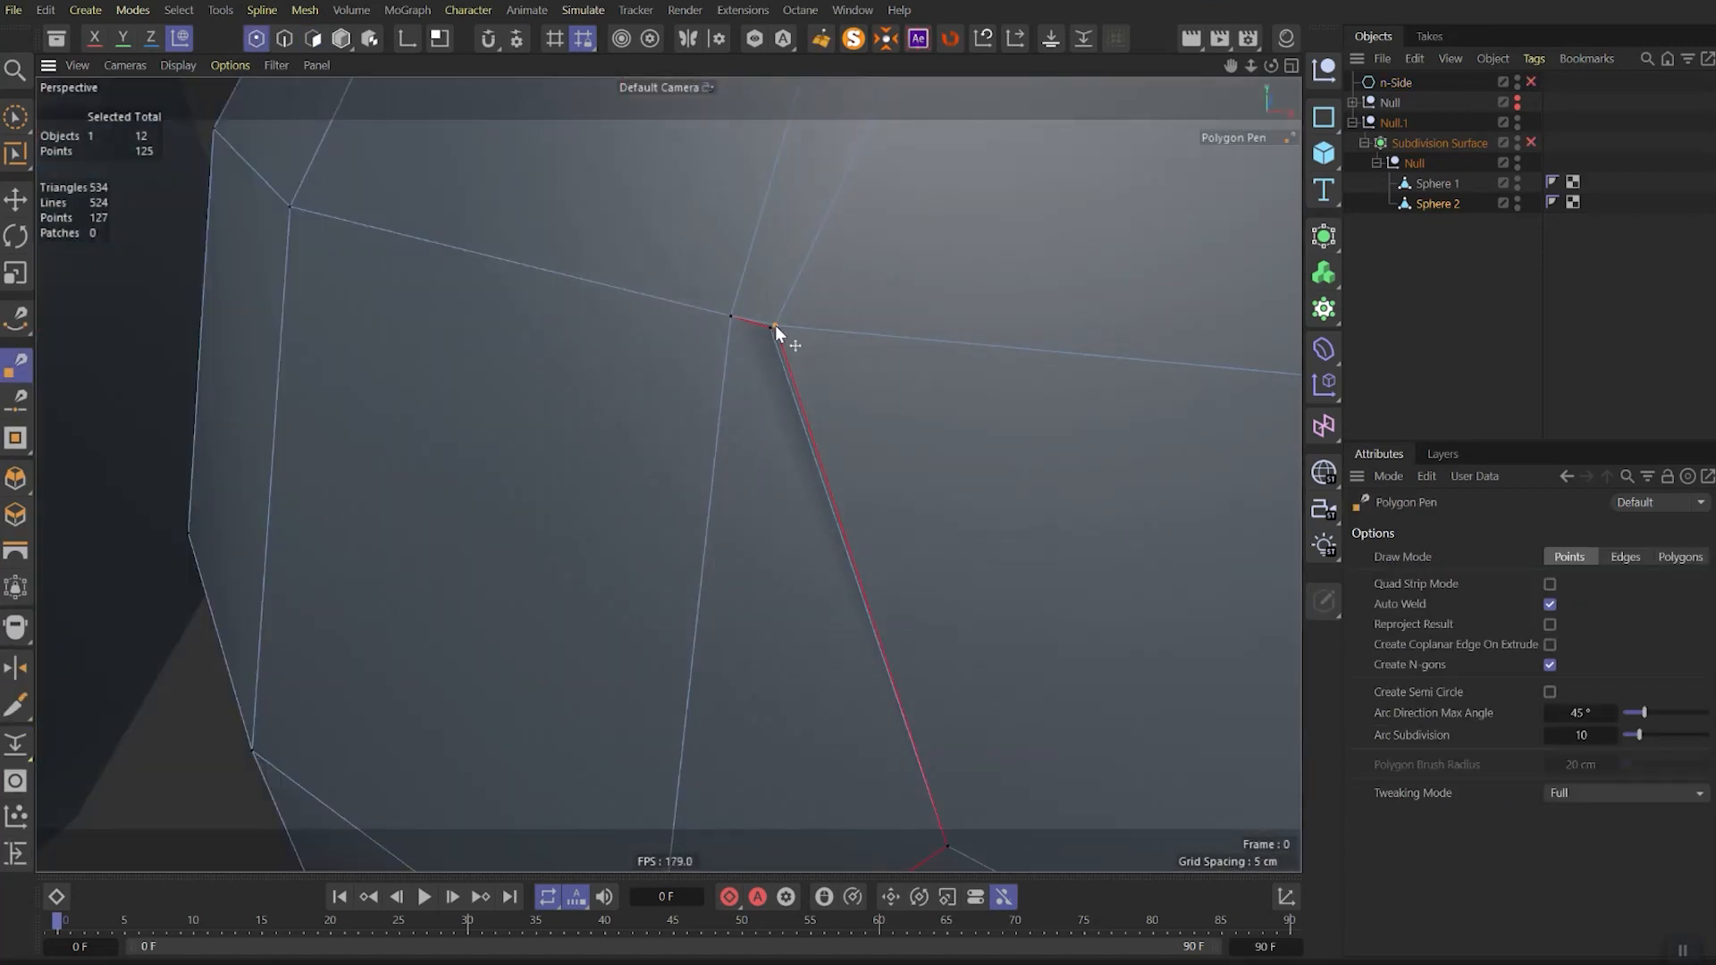
drag(775, 325, 772, 329)
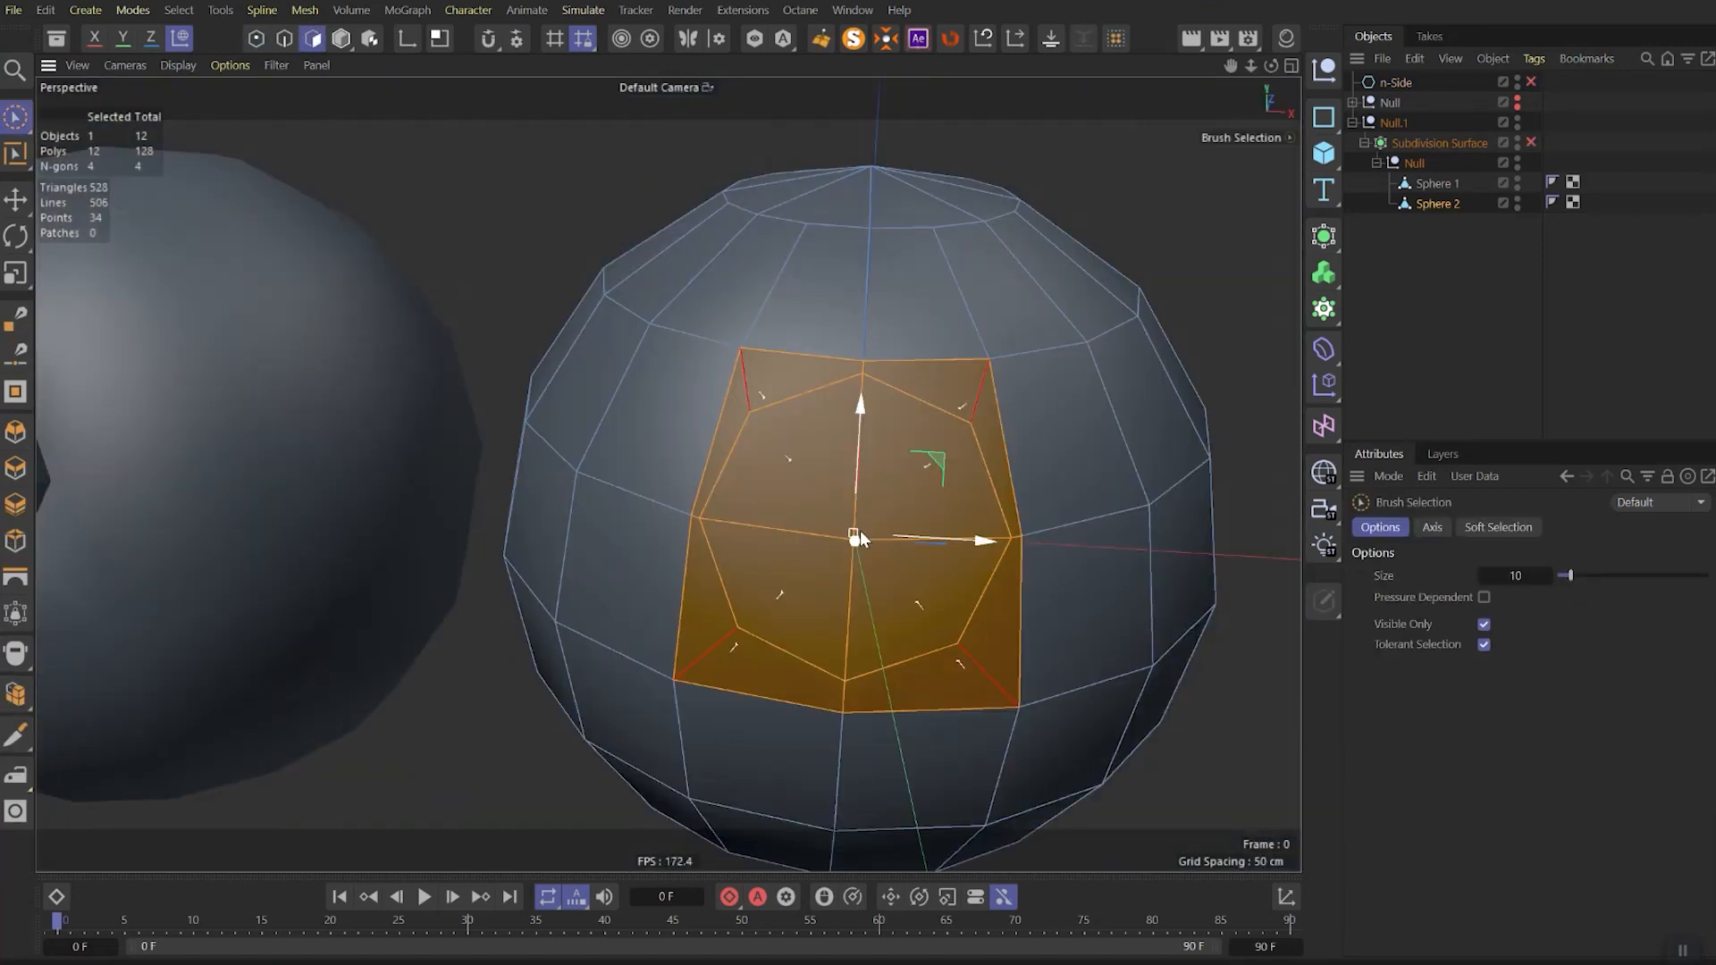
Extrude the octagon's four inner polygons on Sphere 2 and pull them farther outward along Y to form a peg
drag(862, 465, 861, 487)
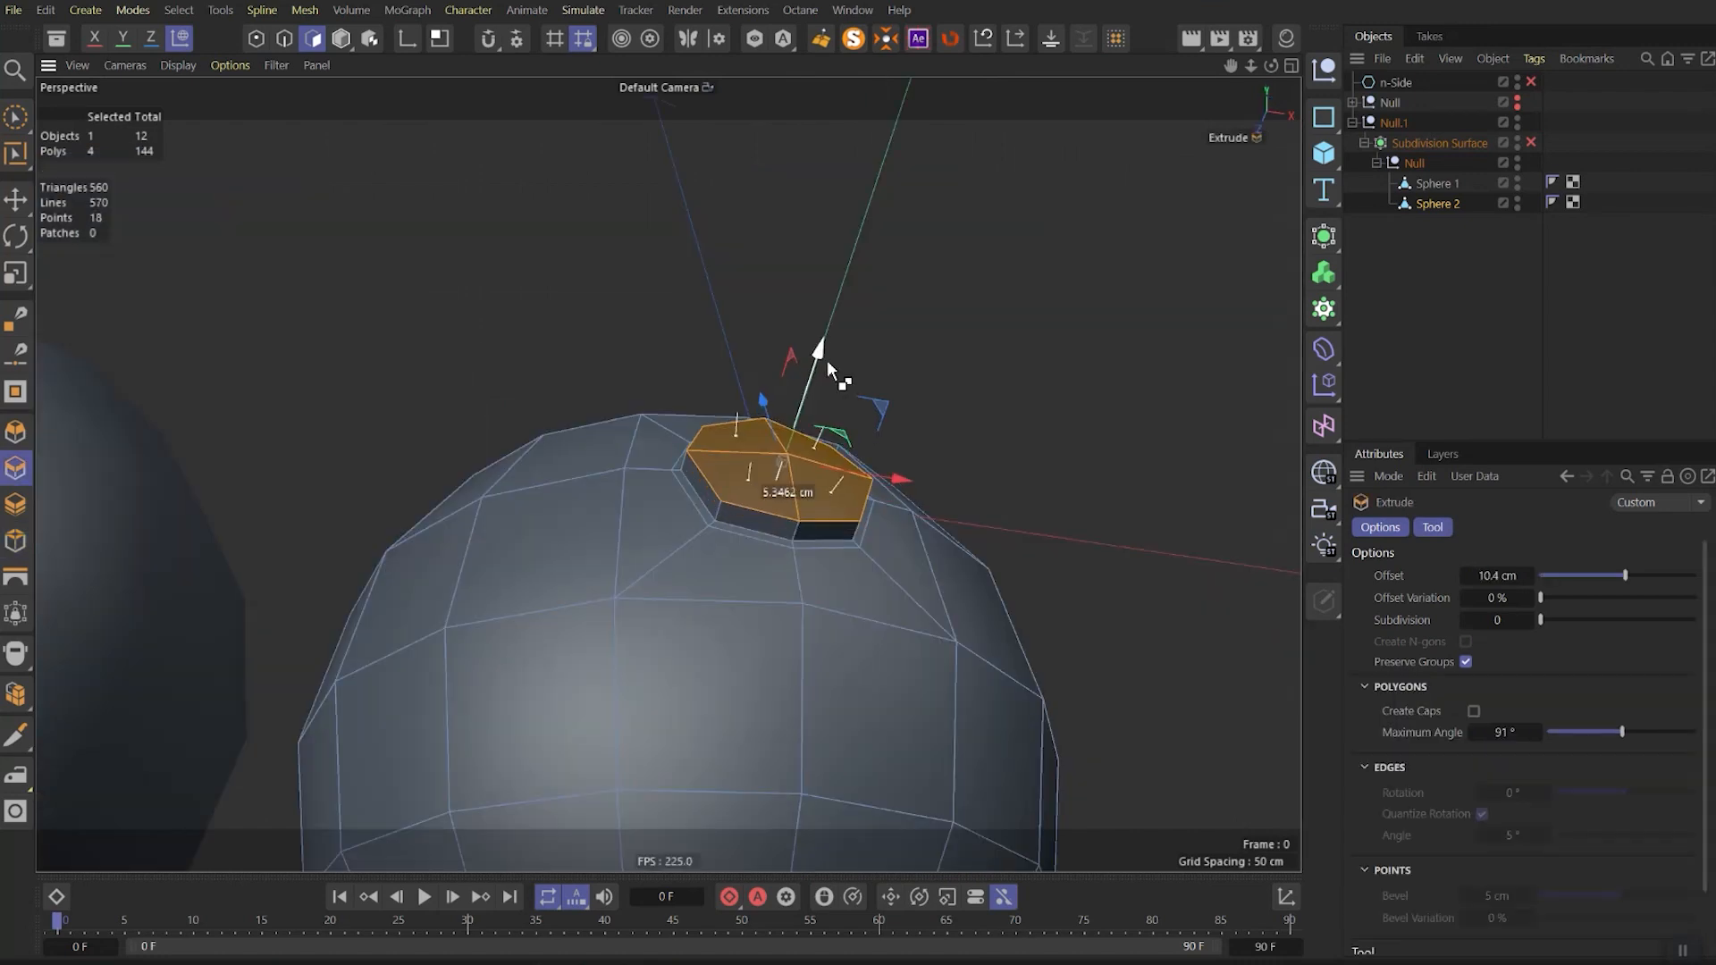
drag(828, 359, 862, 281)
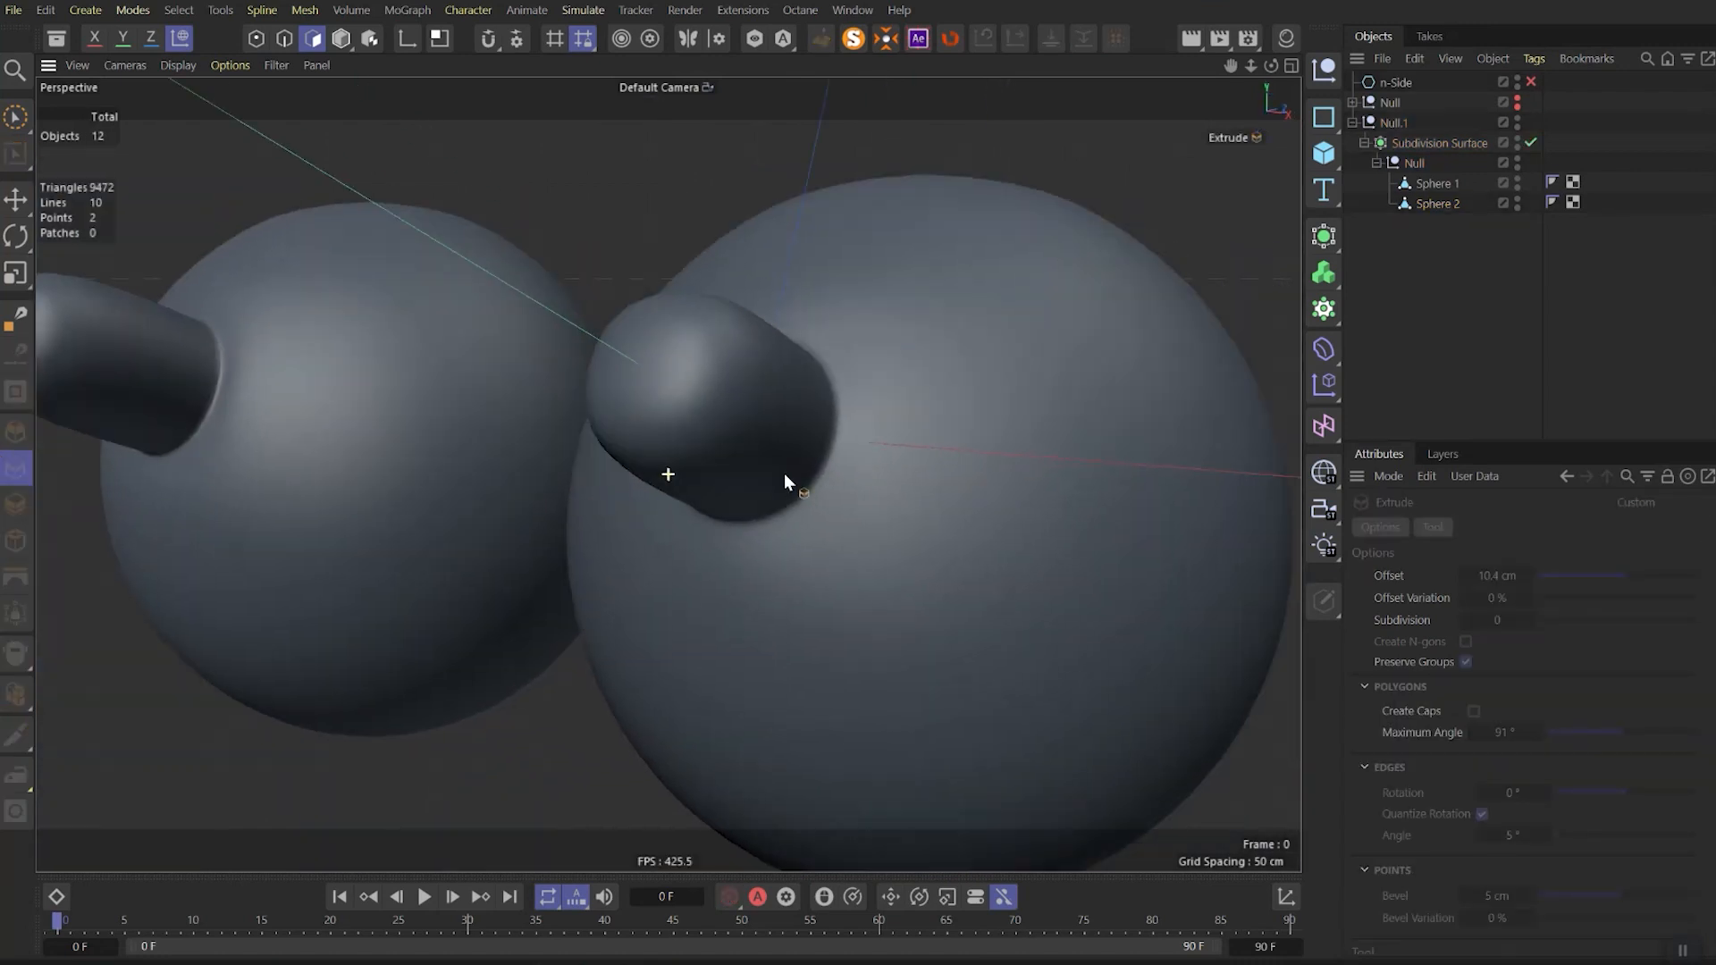
alt+drag(785, 474, 1008, 641)
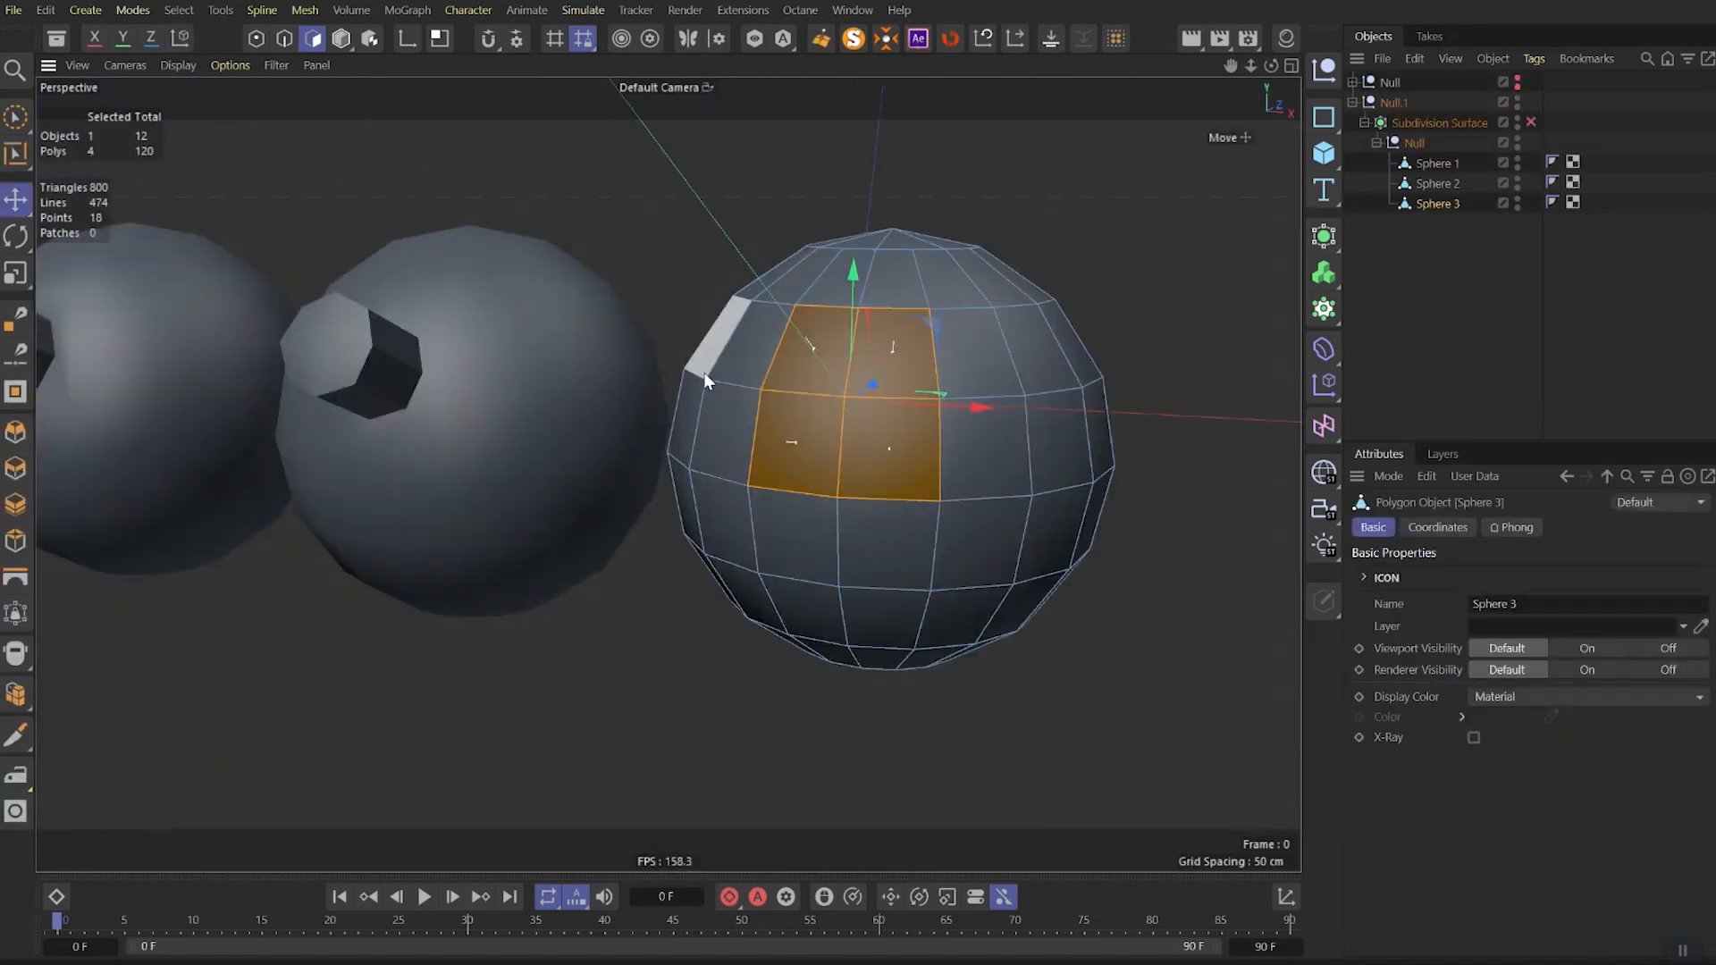
Add a cylinder with 8 rotation segments and a radius of about 25.55 cm, sticking out of Sphere 3 at its selected polygons
click(1324, 153)
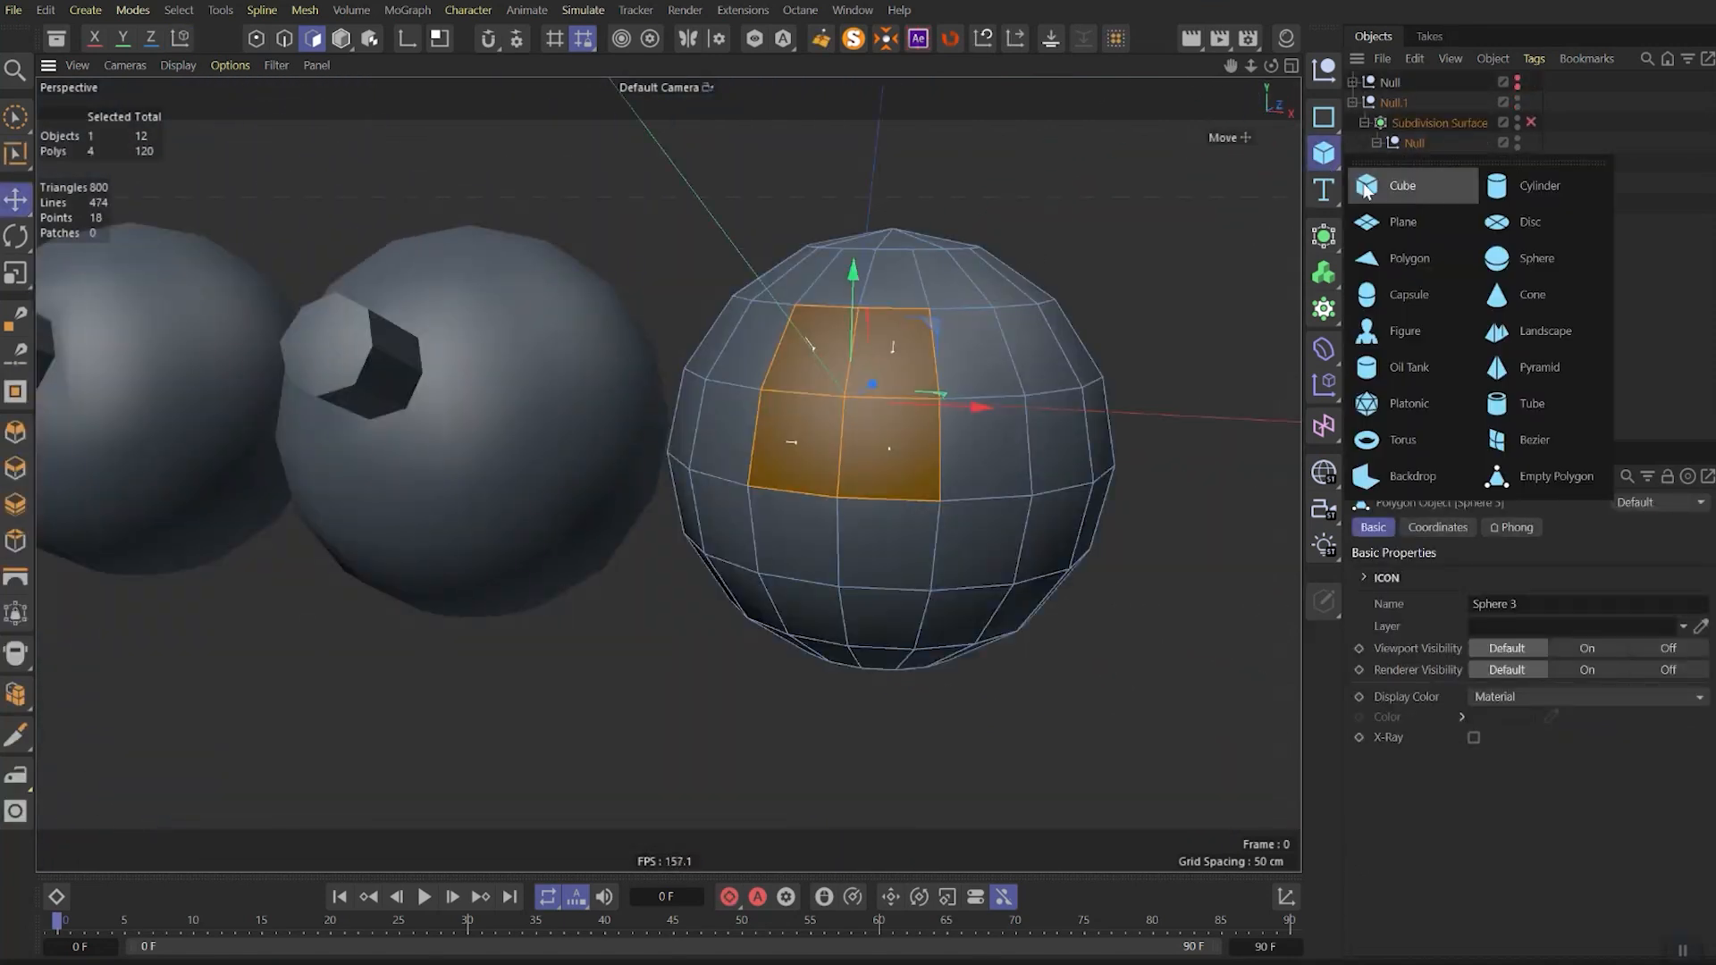
click(1539, 183)
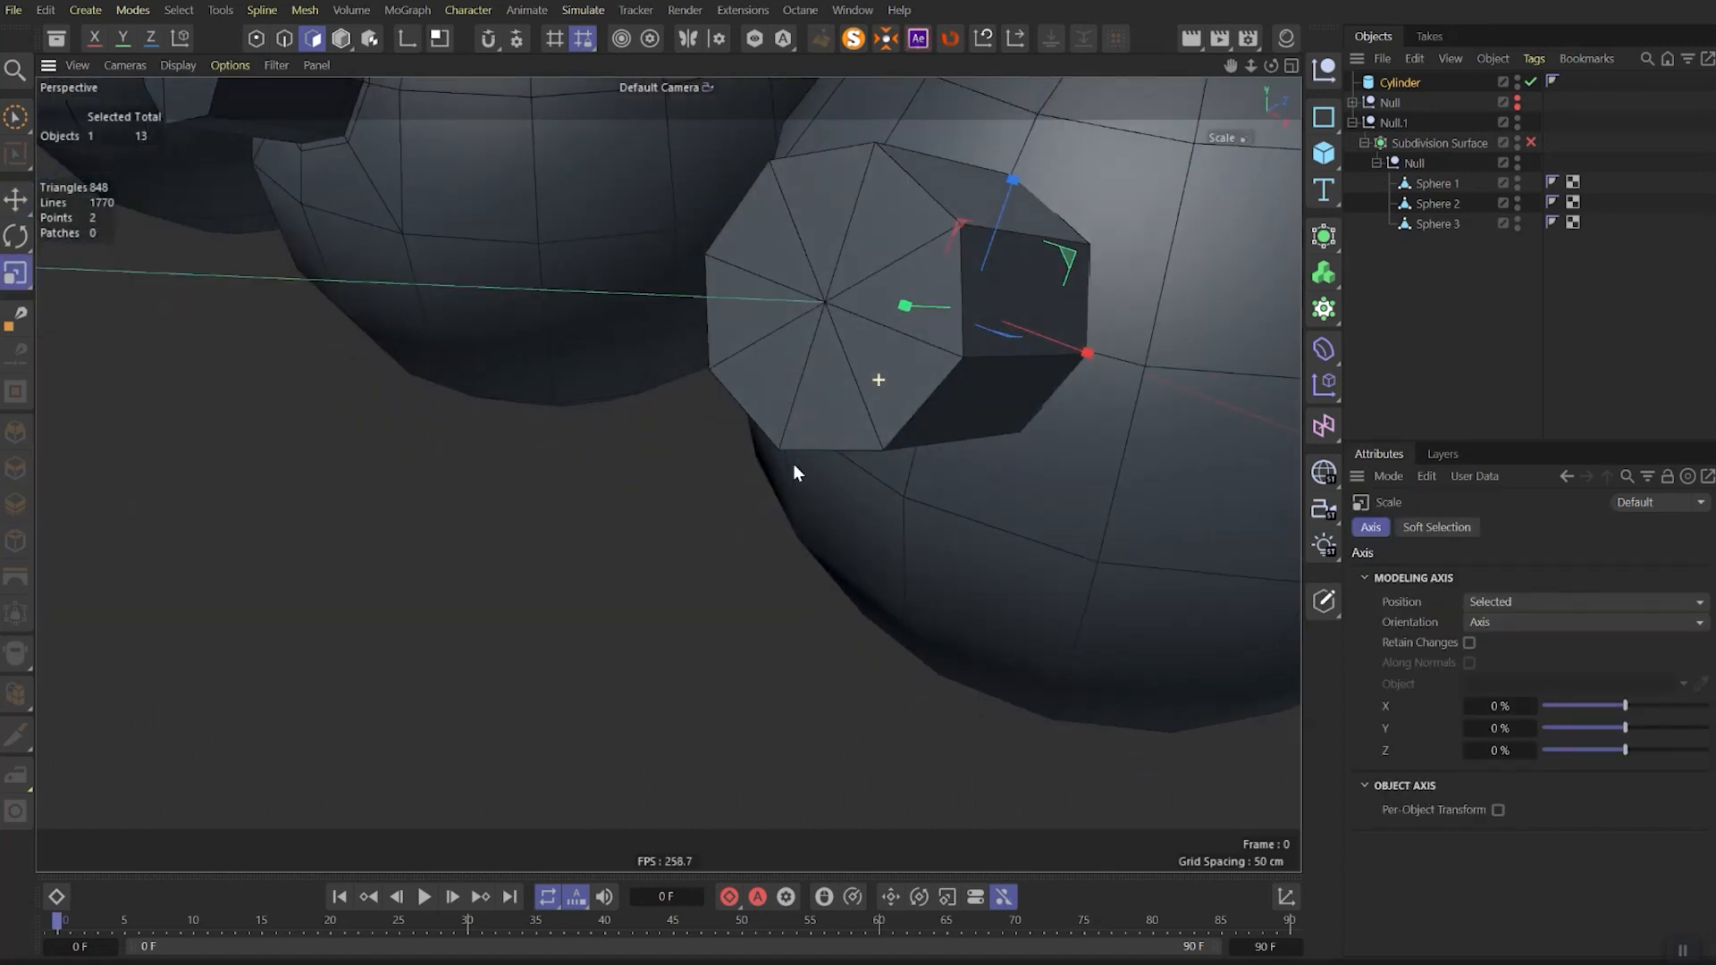
alt+drag(792, 464, 958, 449)
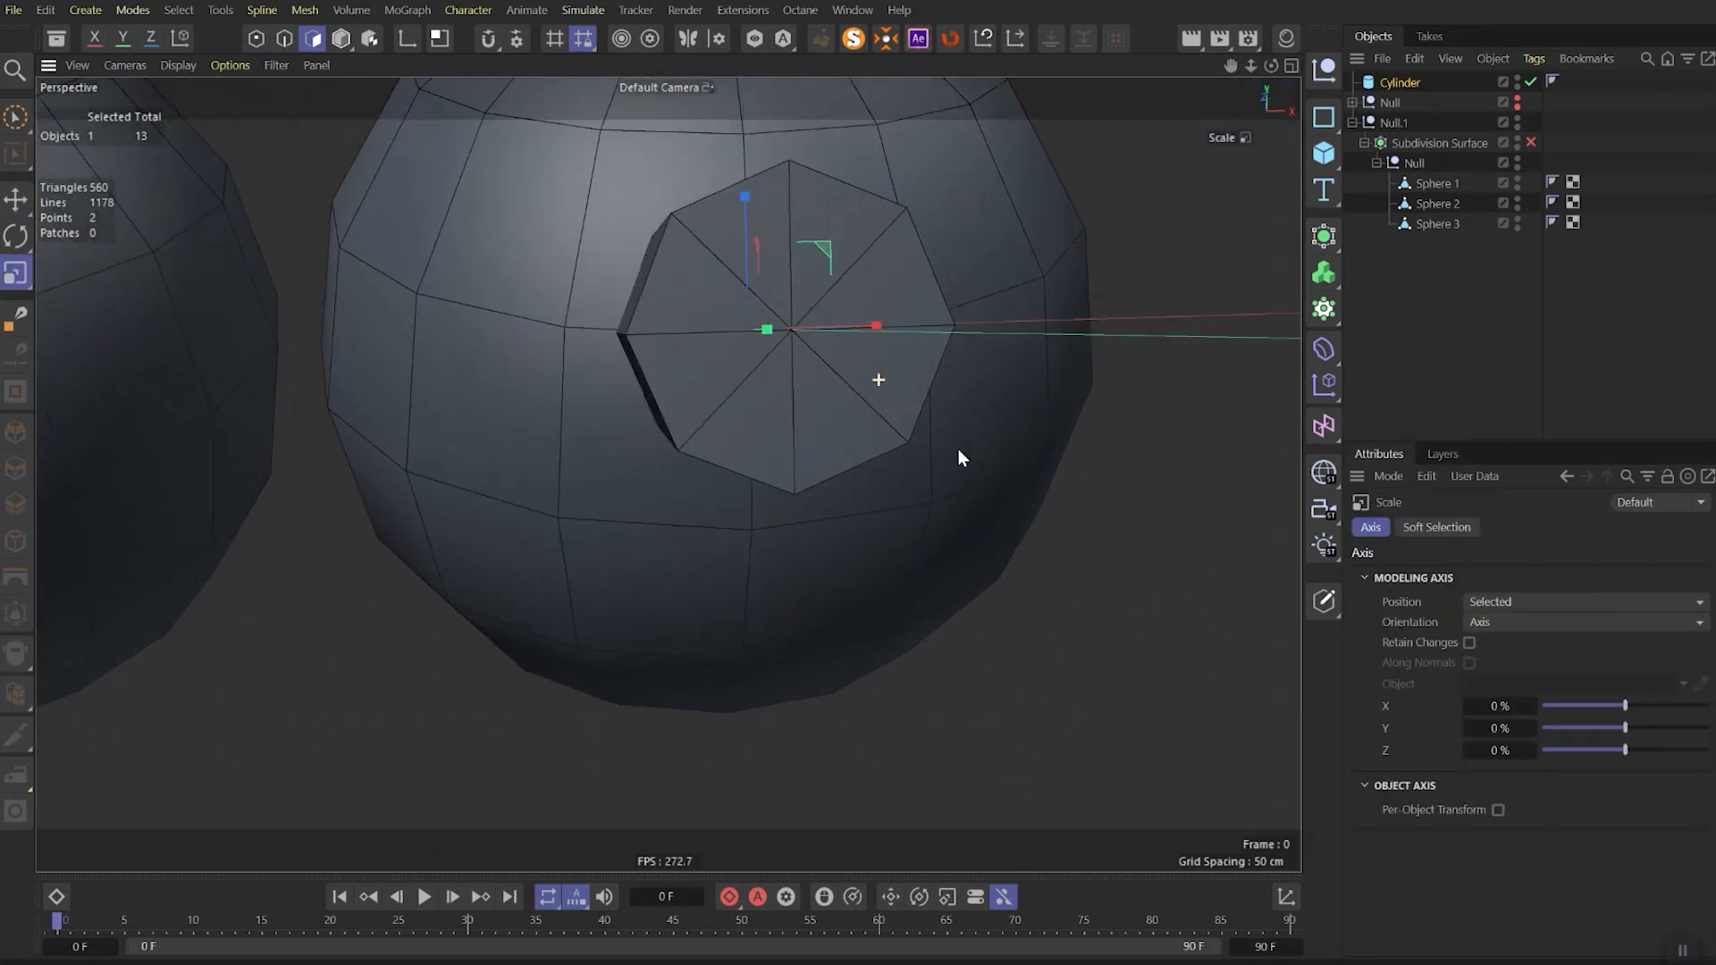
key(e)
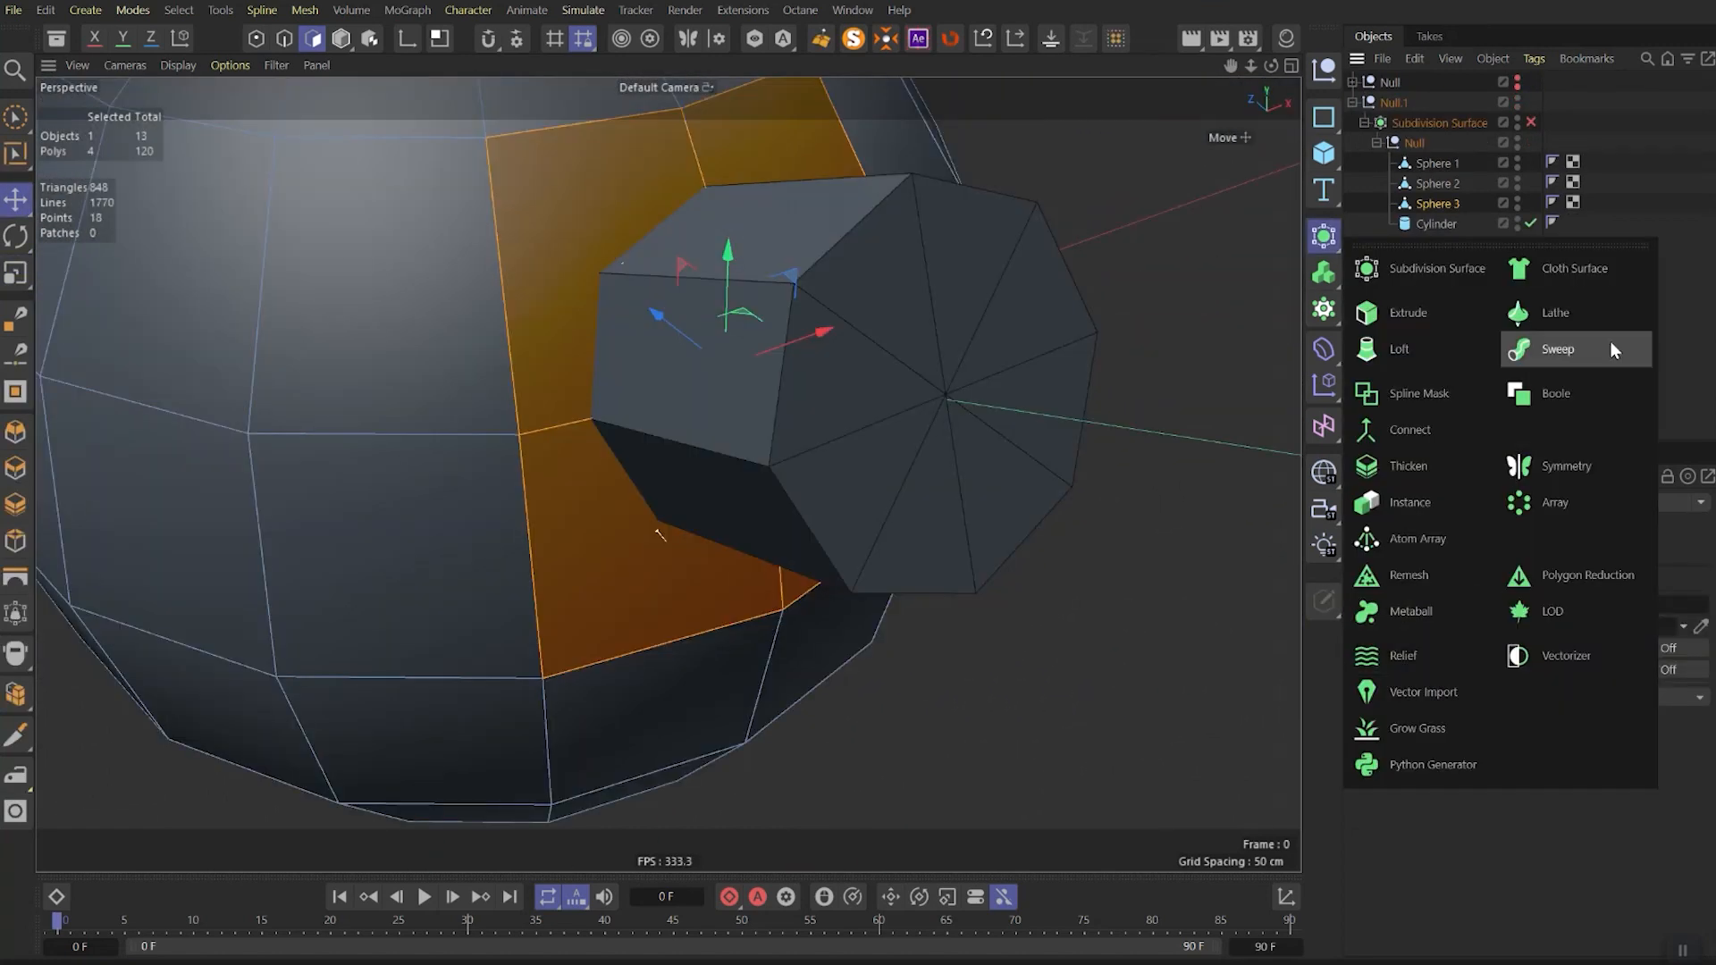
Combine Sphere 3 and the cylinder under a Boole object and set its Boolean type to A union B
alt+click(1551, 393)
drag(1451, 229, 1451, 231)
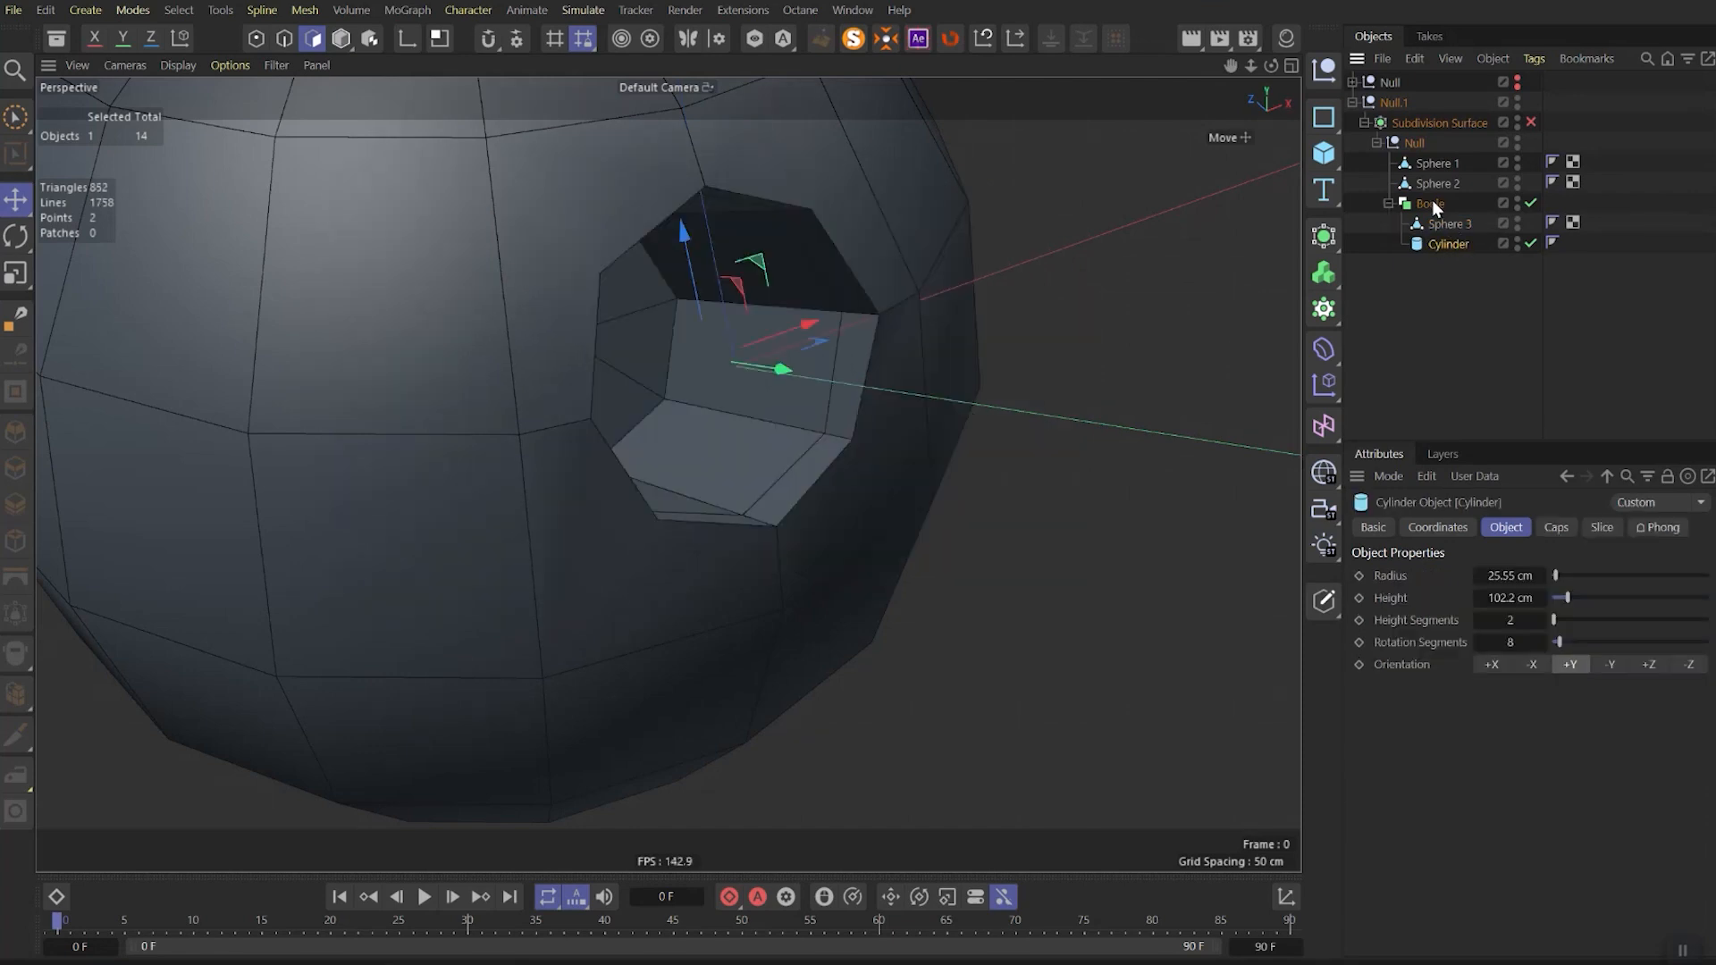
click(1432, 203)
click(1598, 578)
click(1607, 600)
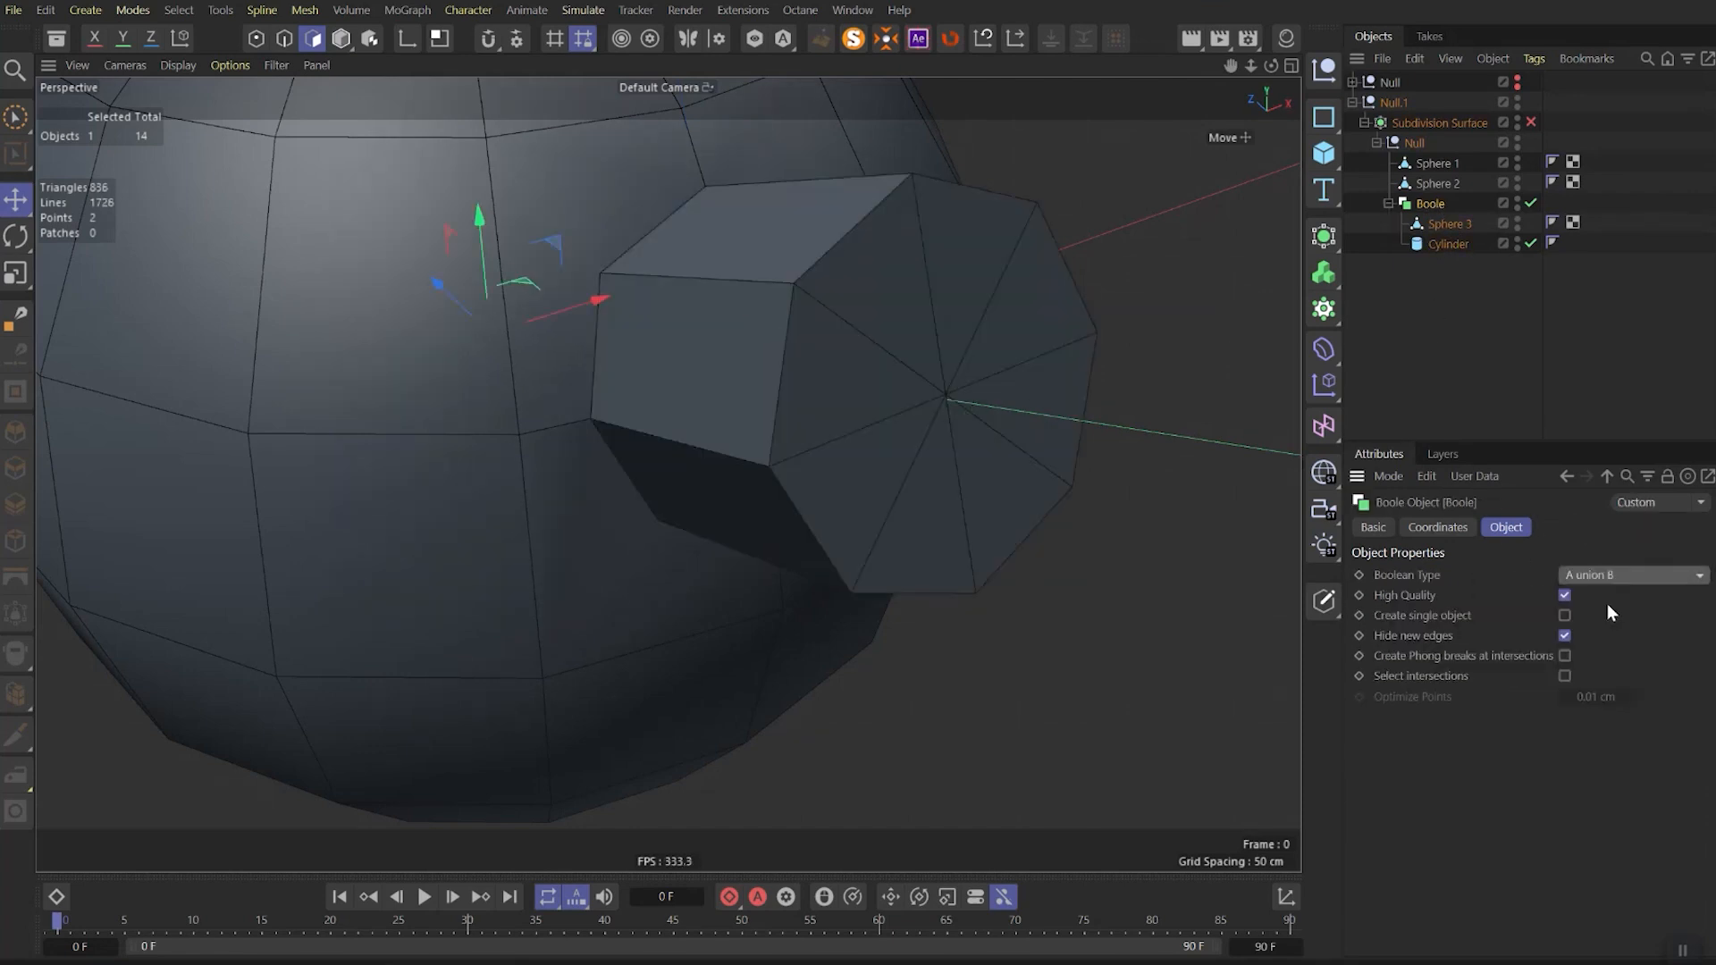
Enable single-object creation on the Boole and convert it to an editable polygon object
alt+drag(679, 385, 804, 295)
click(1565, 616)
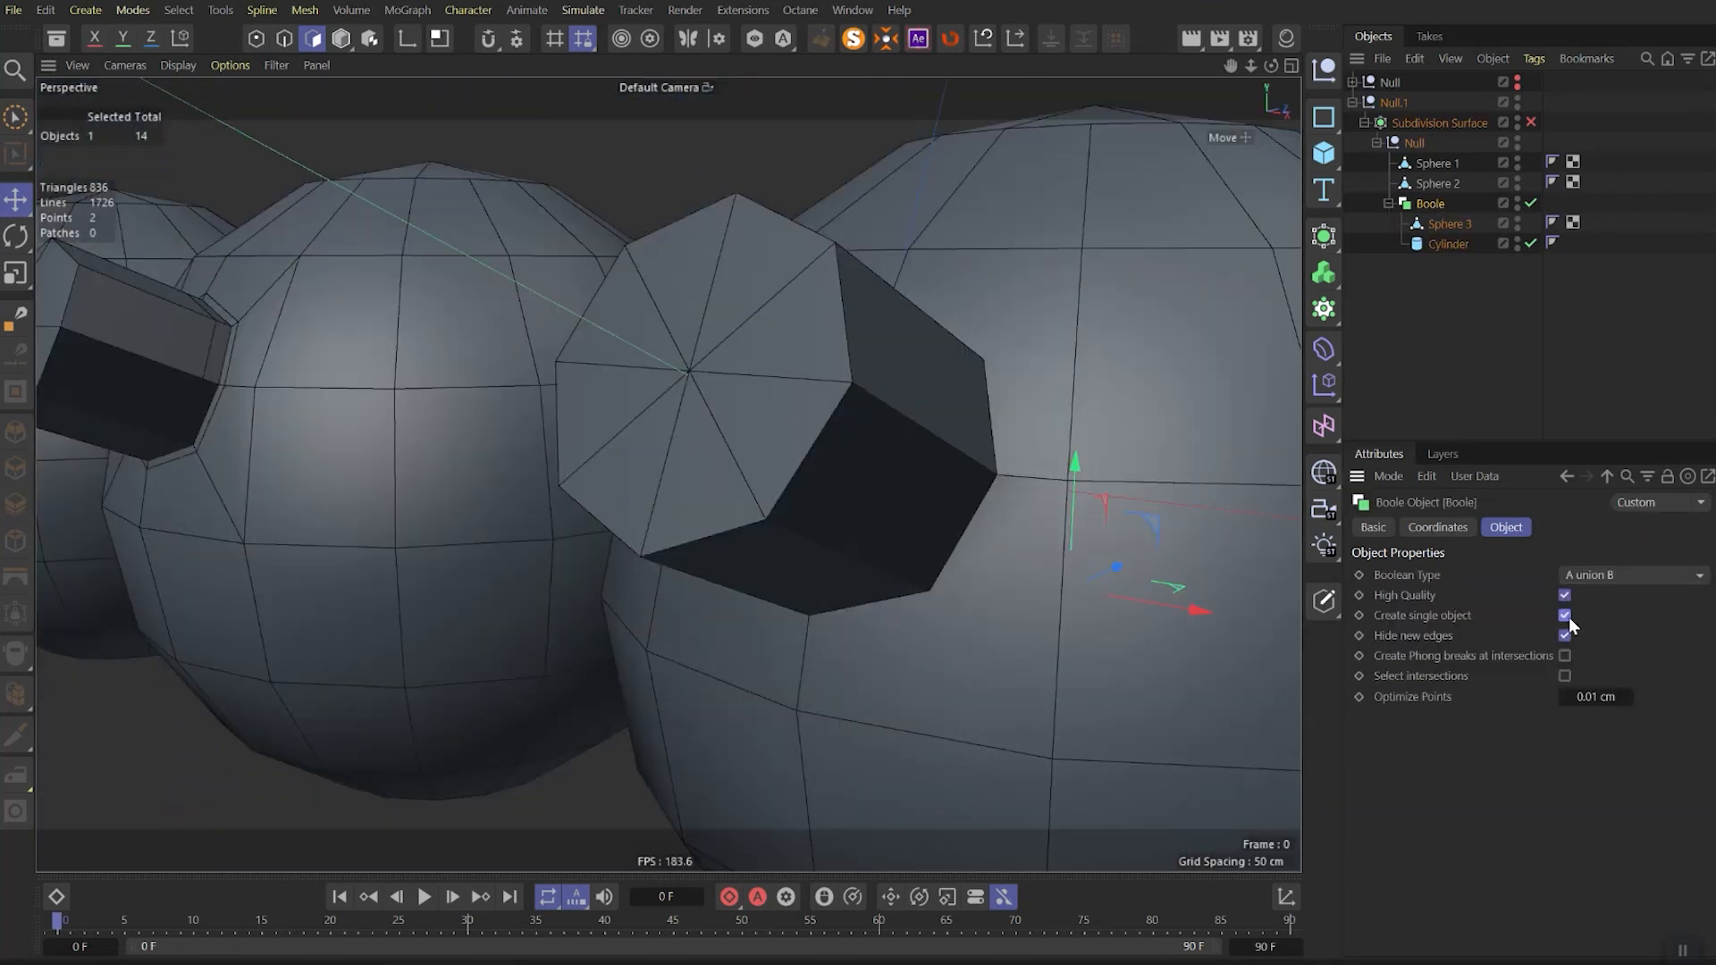
key(c)
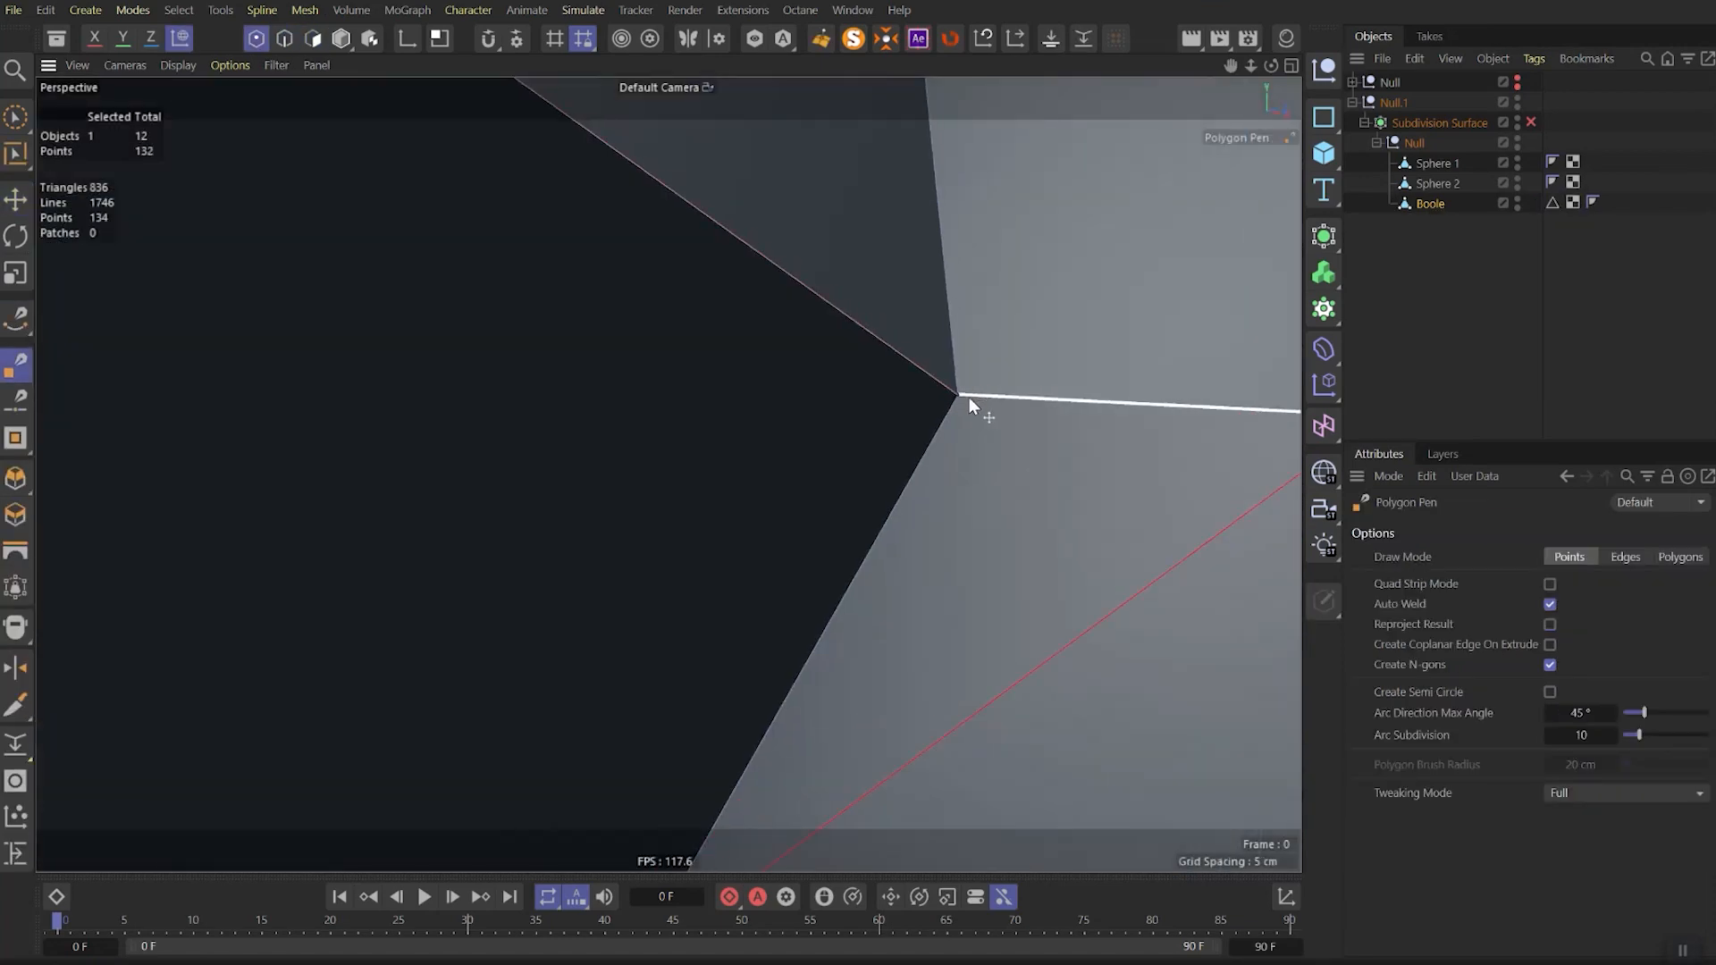
Inspect the round peg on the merged third sphere, including its surface with subdivision smoothing enabled
alt+drag(969, 399, 903, 463)
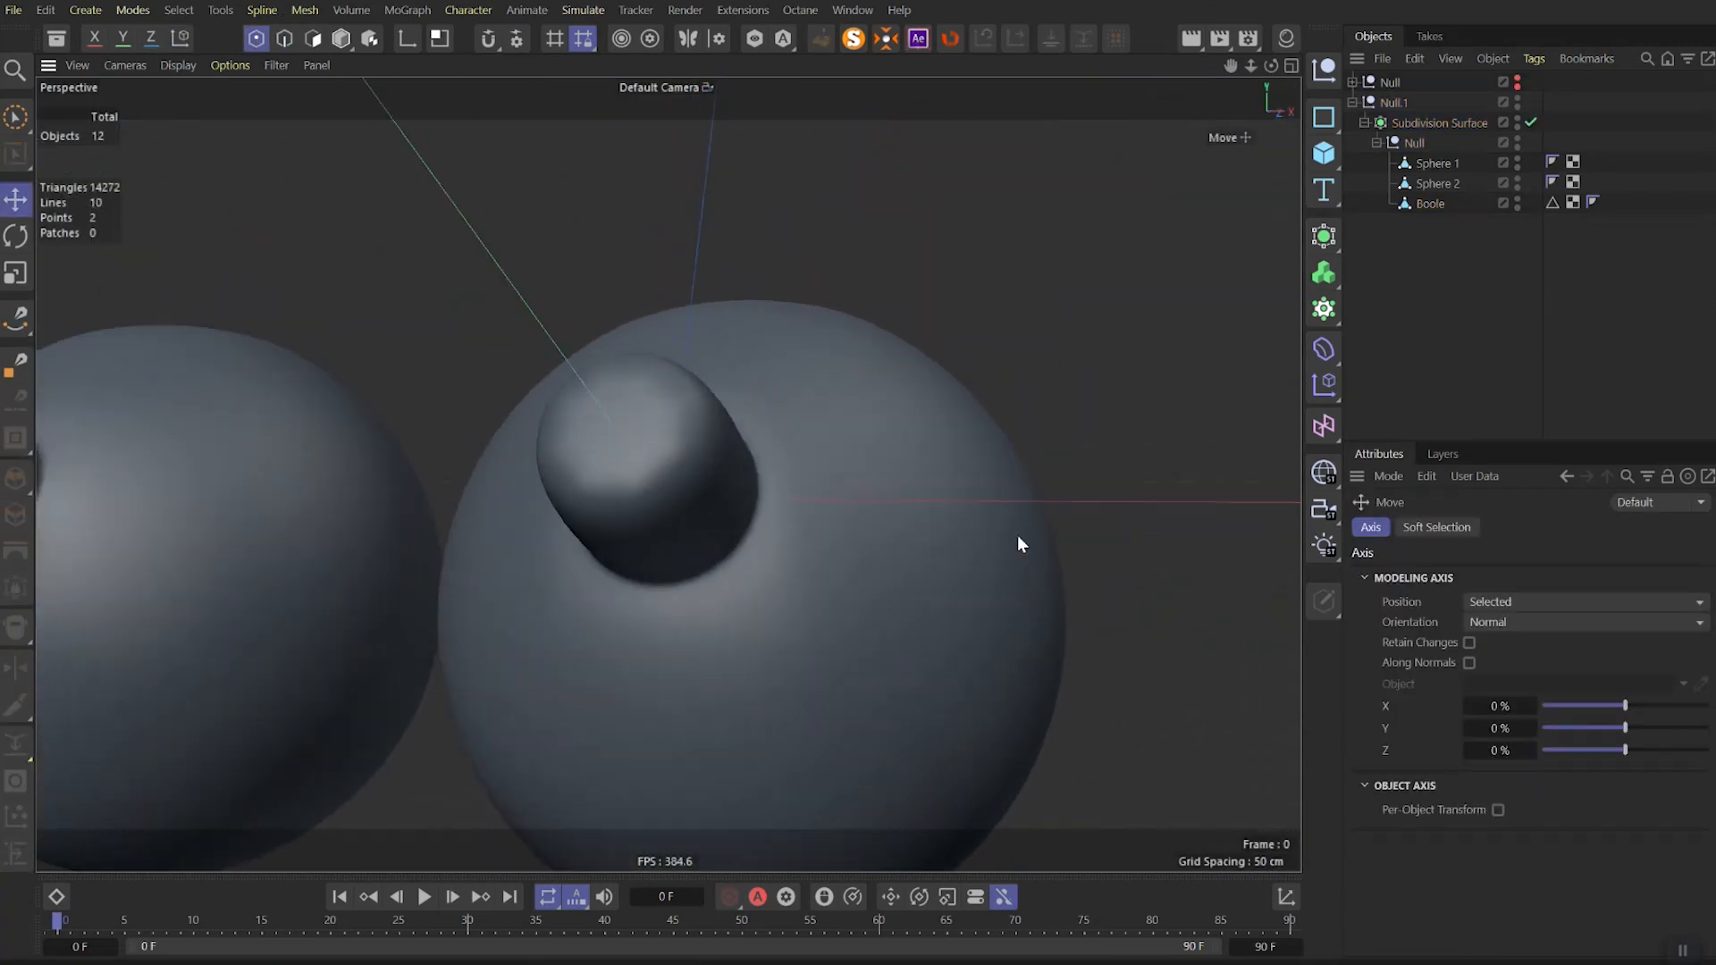
alt+drag(1018, 537, 814, 371)
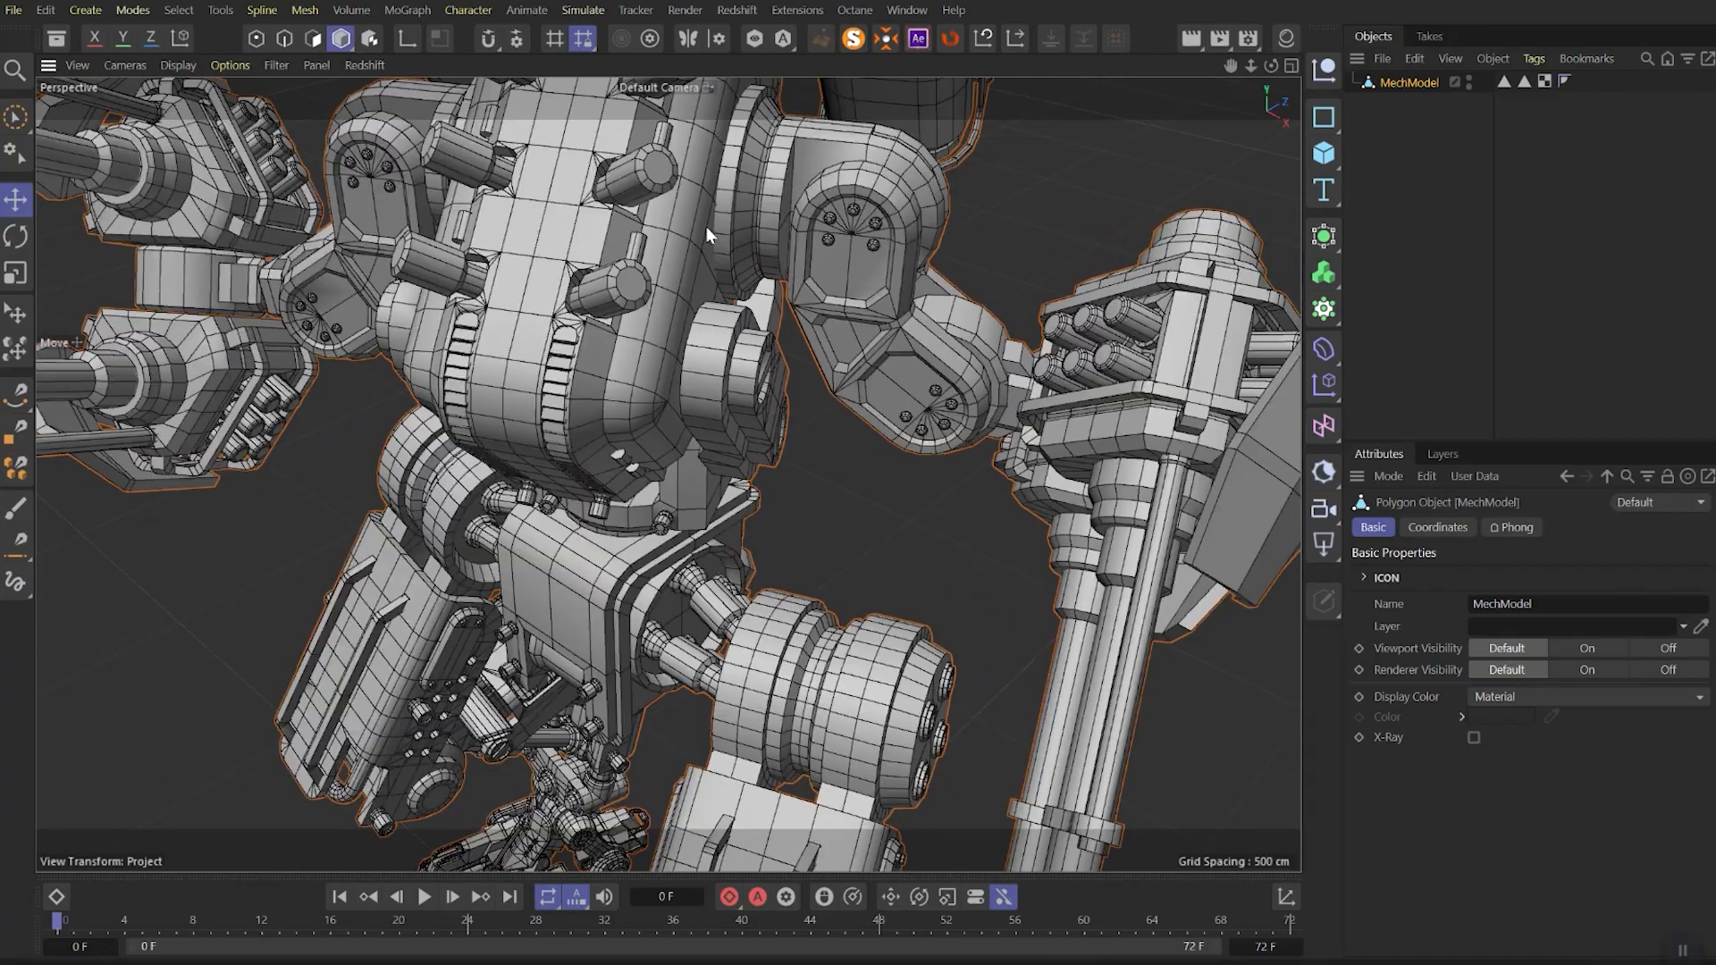
Split MechModel into separate polygon objects by nesting it in a new Fracture object, changing the Fracture mode and making it editable
scroll(720, 248, up, 5)
mouse_move(737, 270)
alt+mouse_down()
mouse_move(747, 248)
mouse_move(715, 165)
mouse_move(784, 120)
mouse_move(751, 328)
mouse_move(720, 297)
alt+mouse_up()
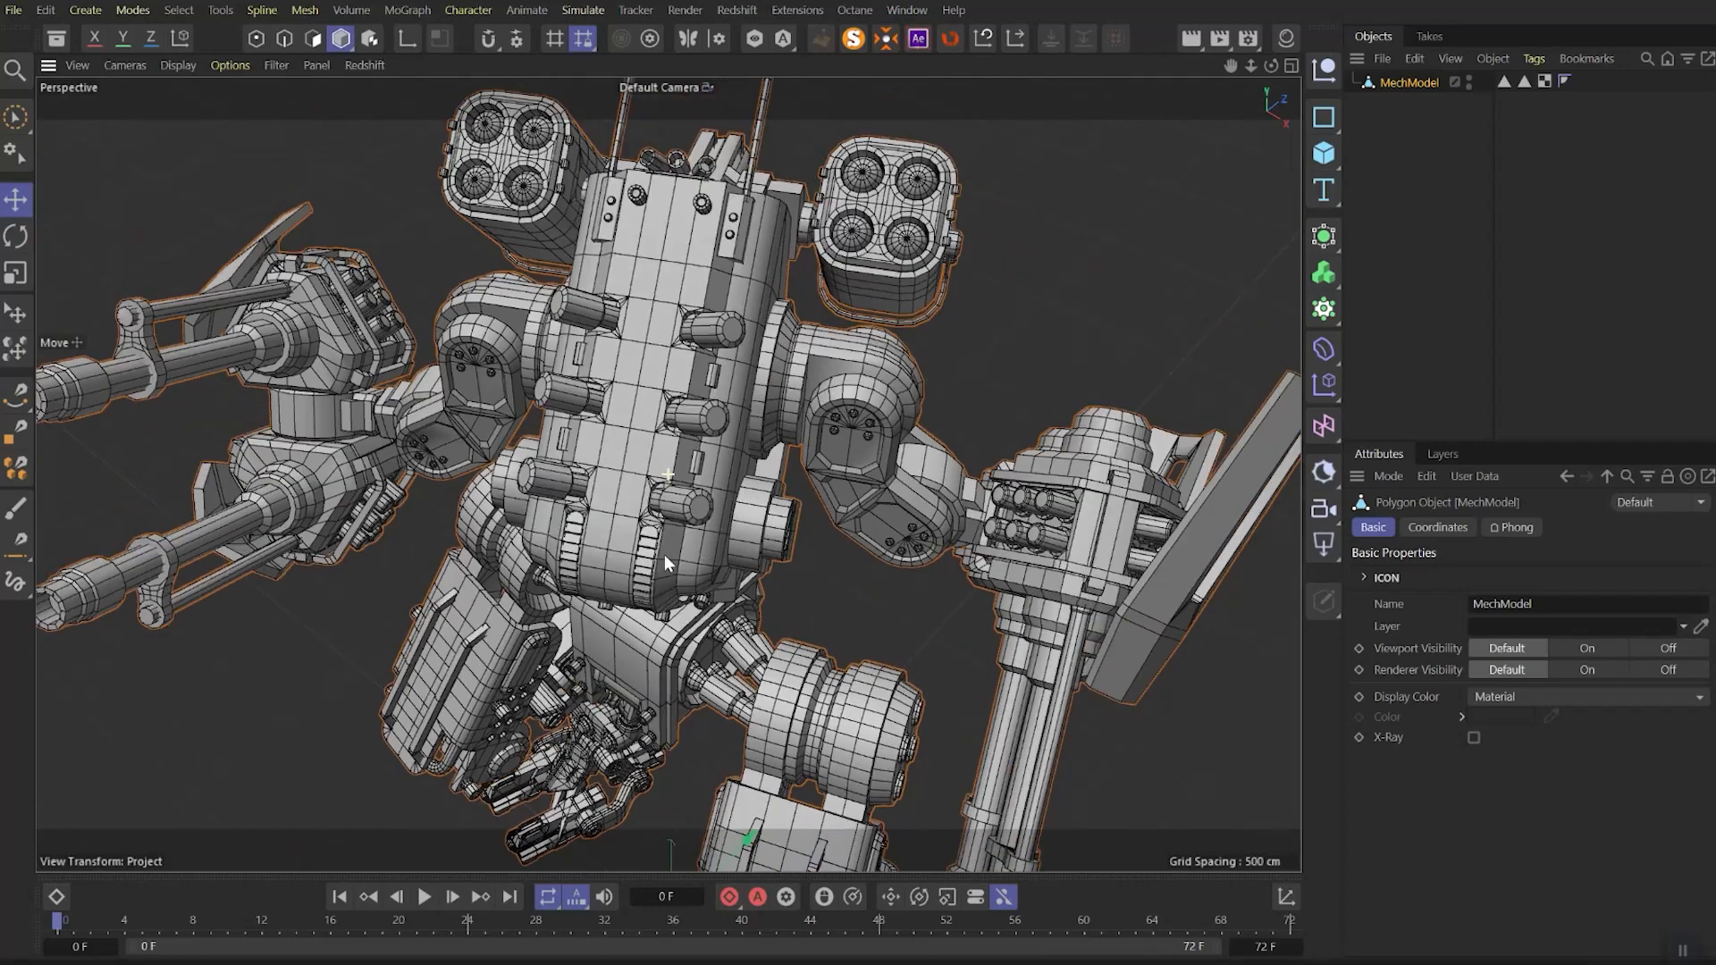
click(1330, 315)
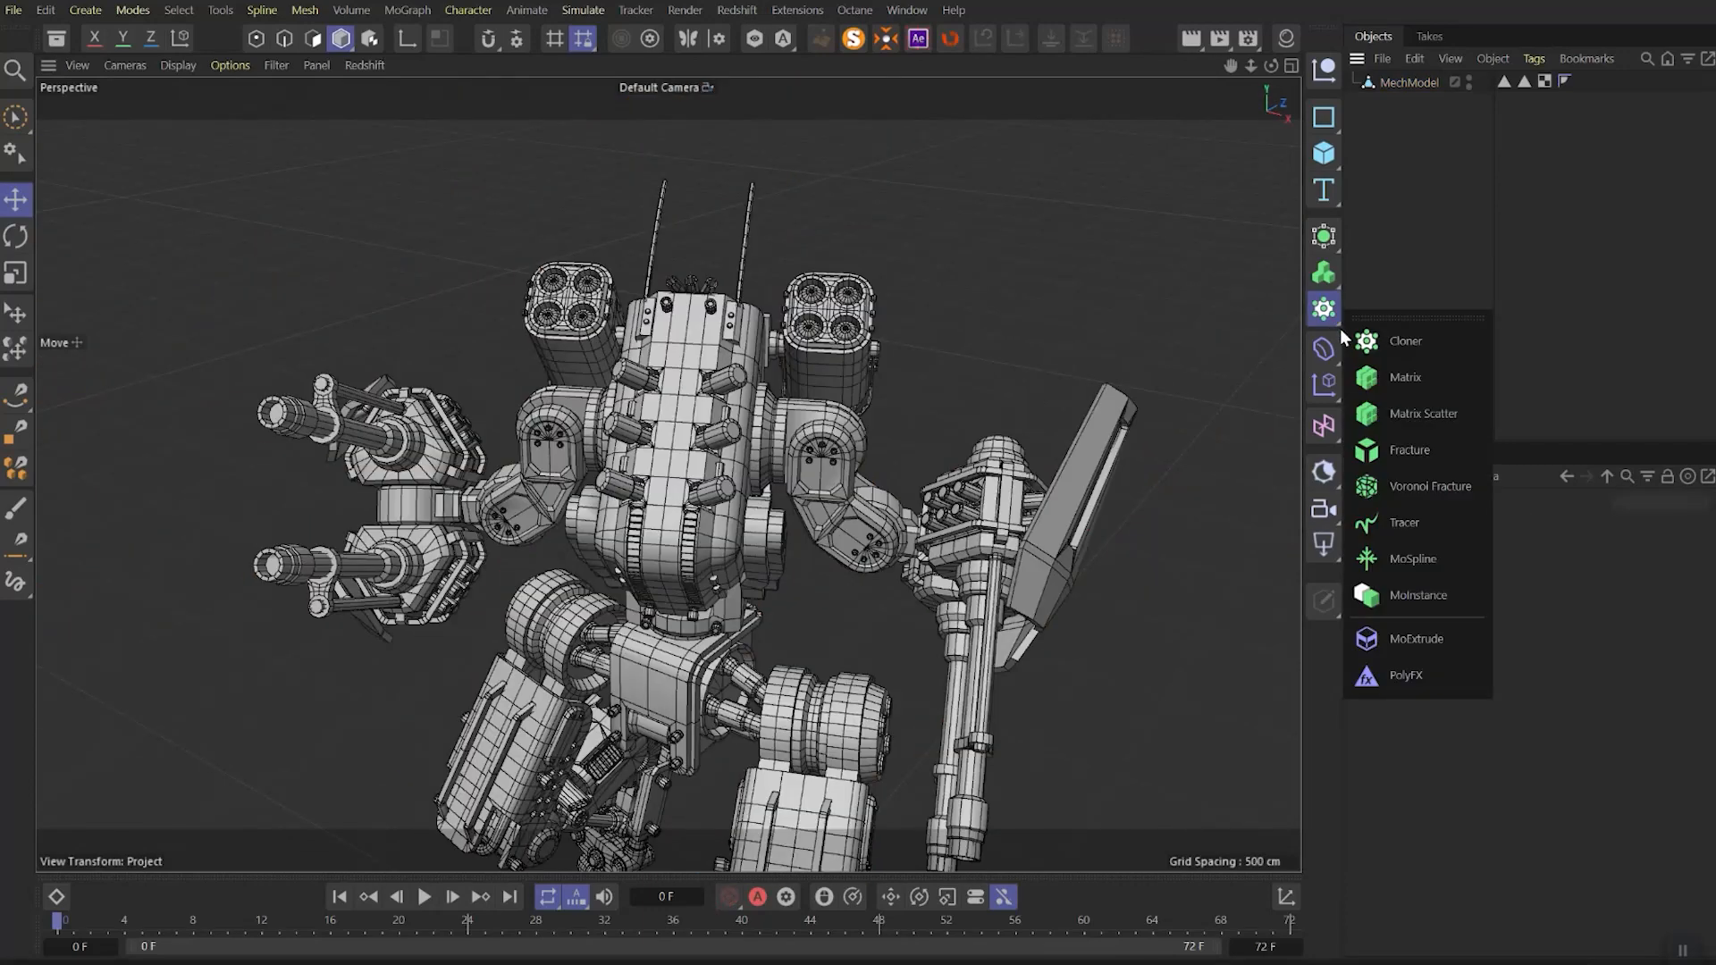
click(1410, 449)
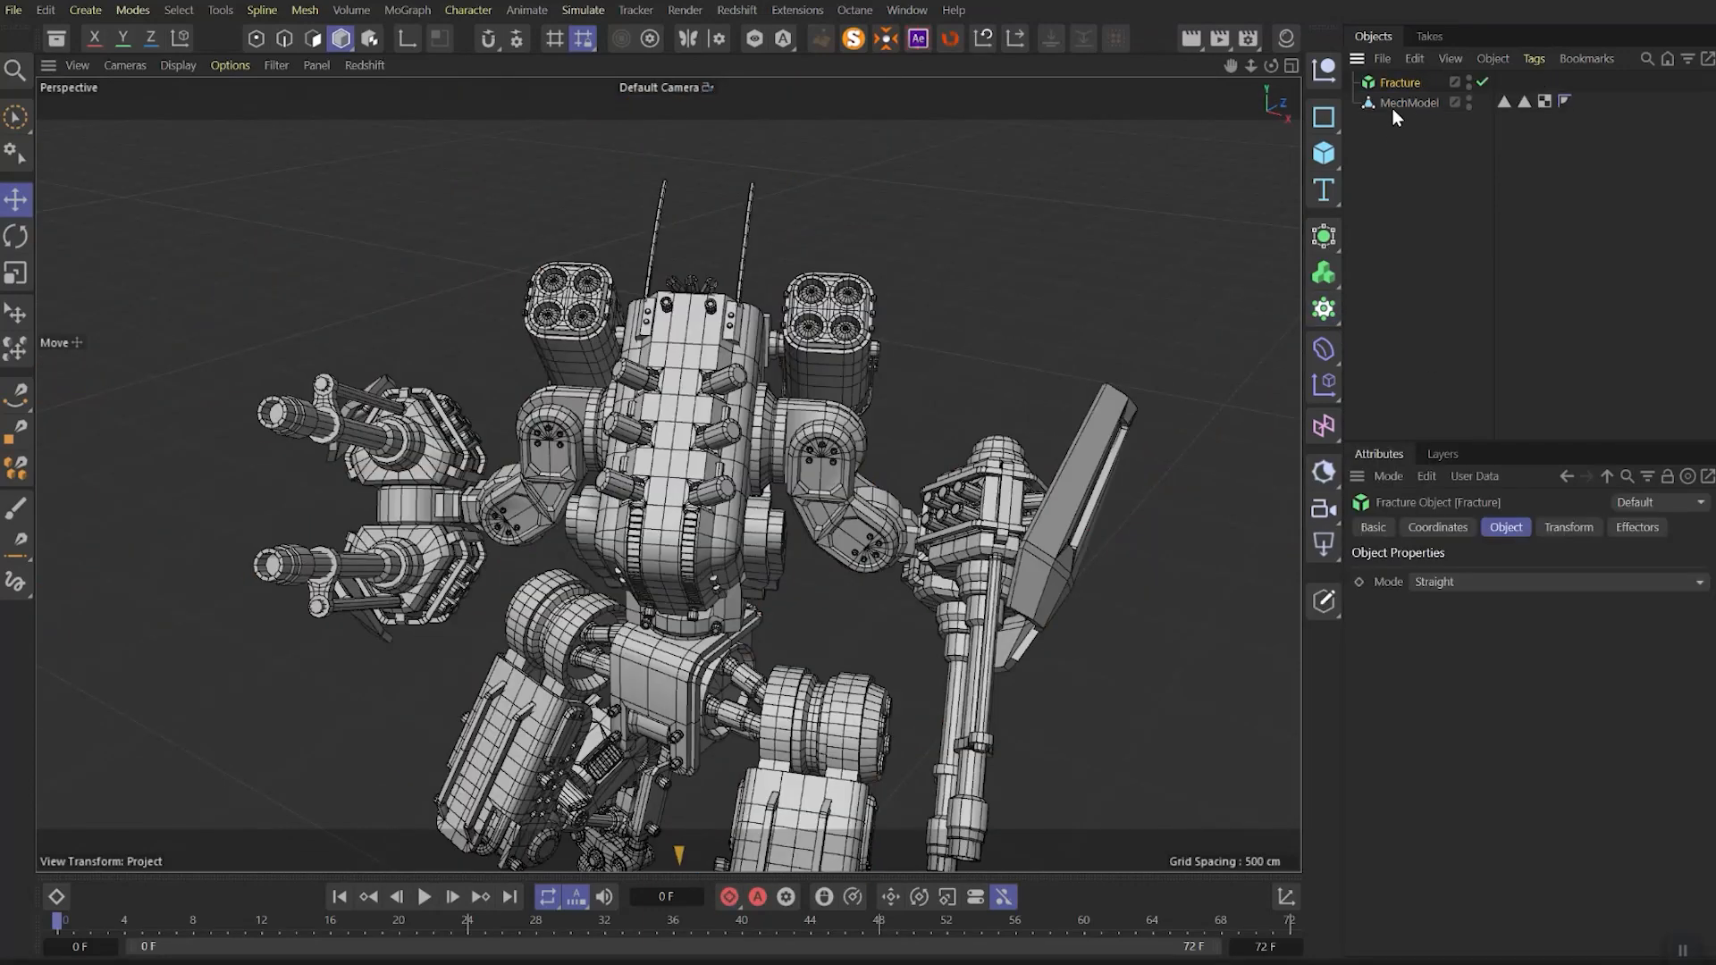
drag(1400, 94, 1394, 82)
click(1446, 582)
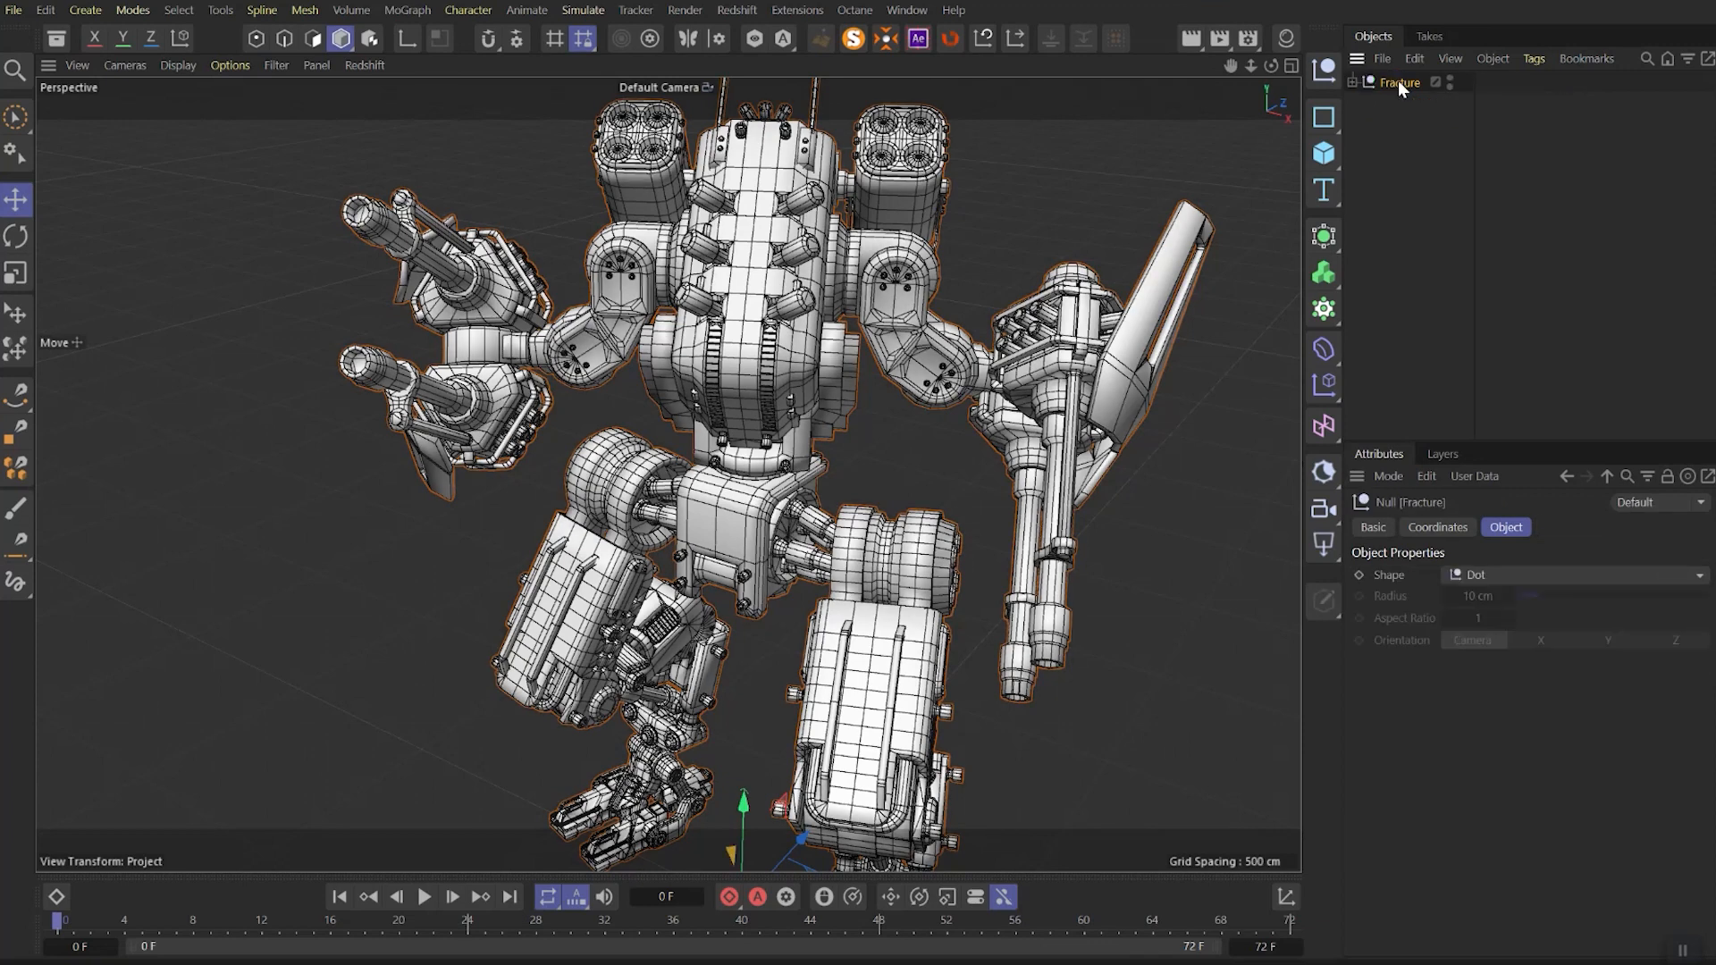
Expand the Fracture group and move several of the mech's separated pieces away from the model
click(1352, 81)
click(1411, 365)
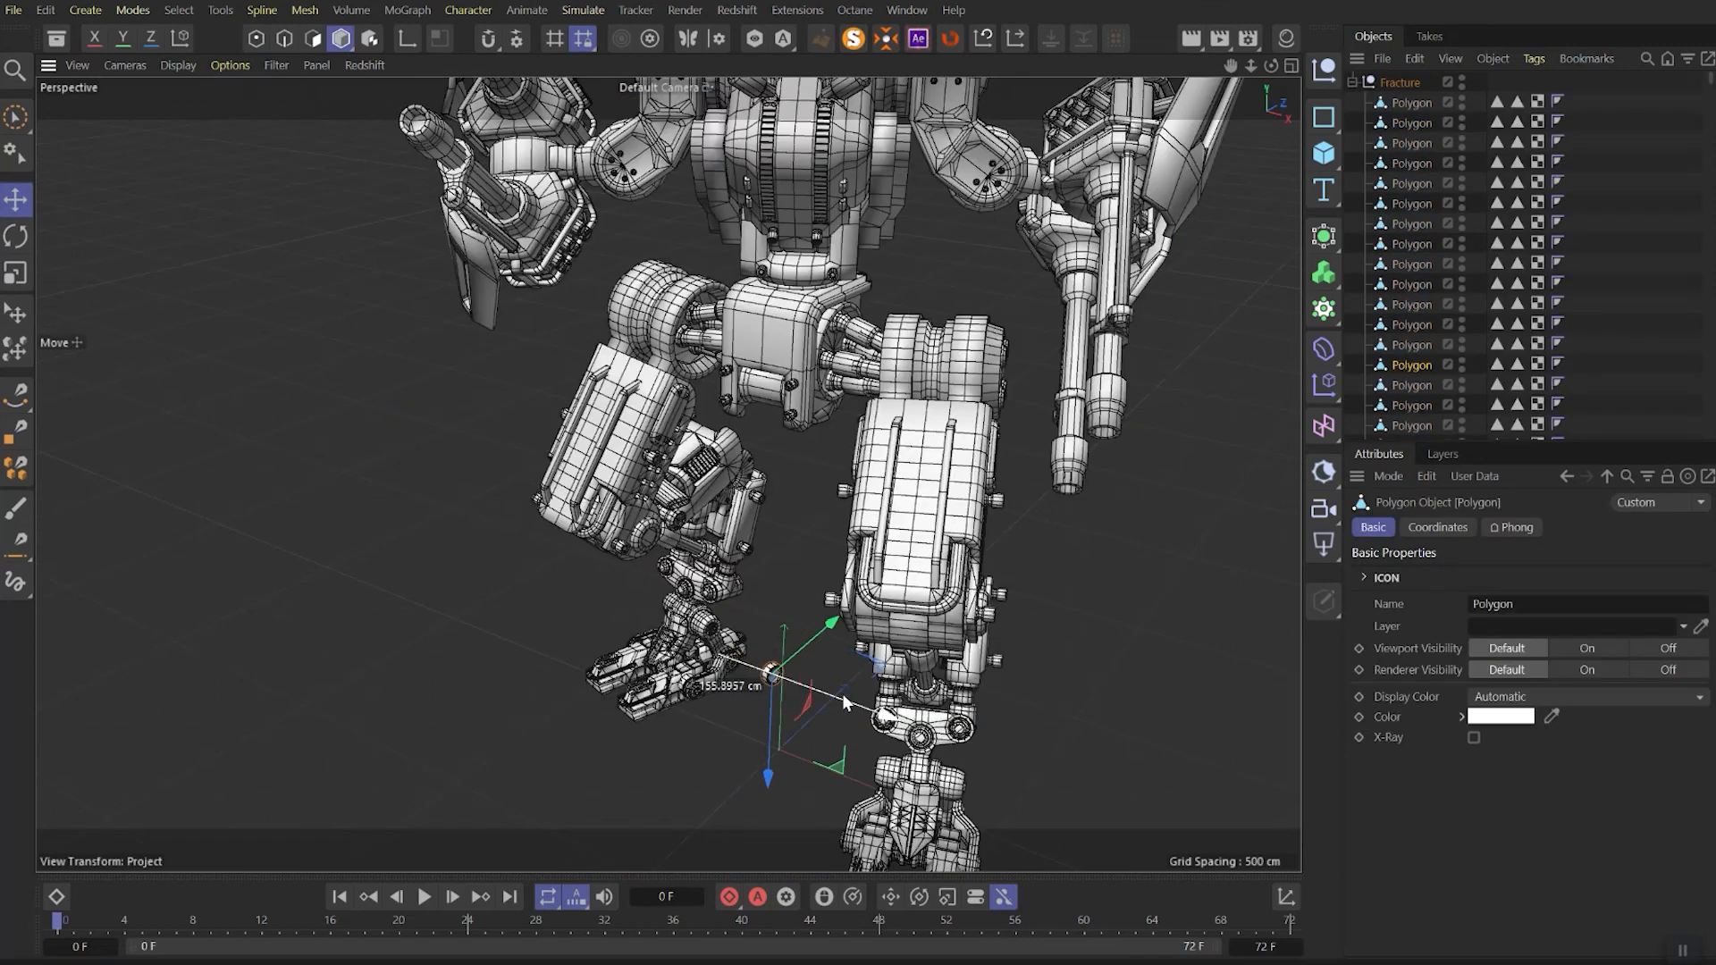
drag(925, 523, 1287, 617)
click(963, 388)
drag(963, 389, 1113, 413)
click(807, 364)
drag(807, 364, 803, 501)
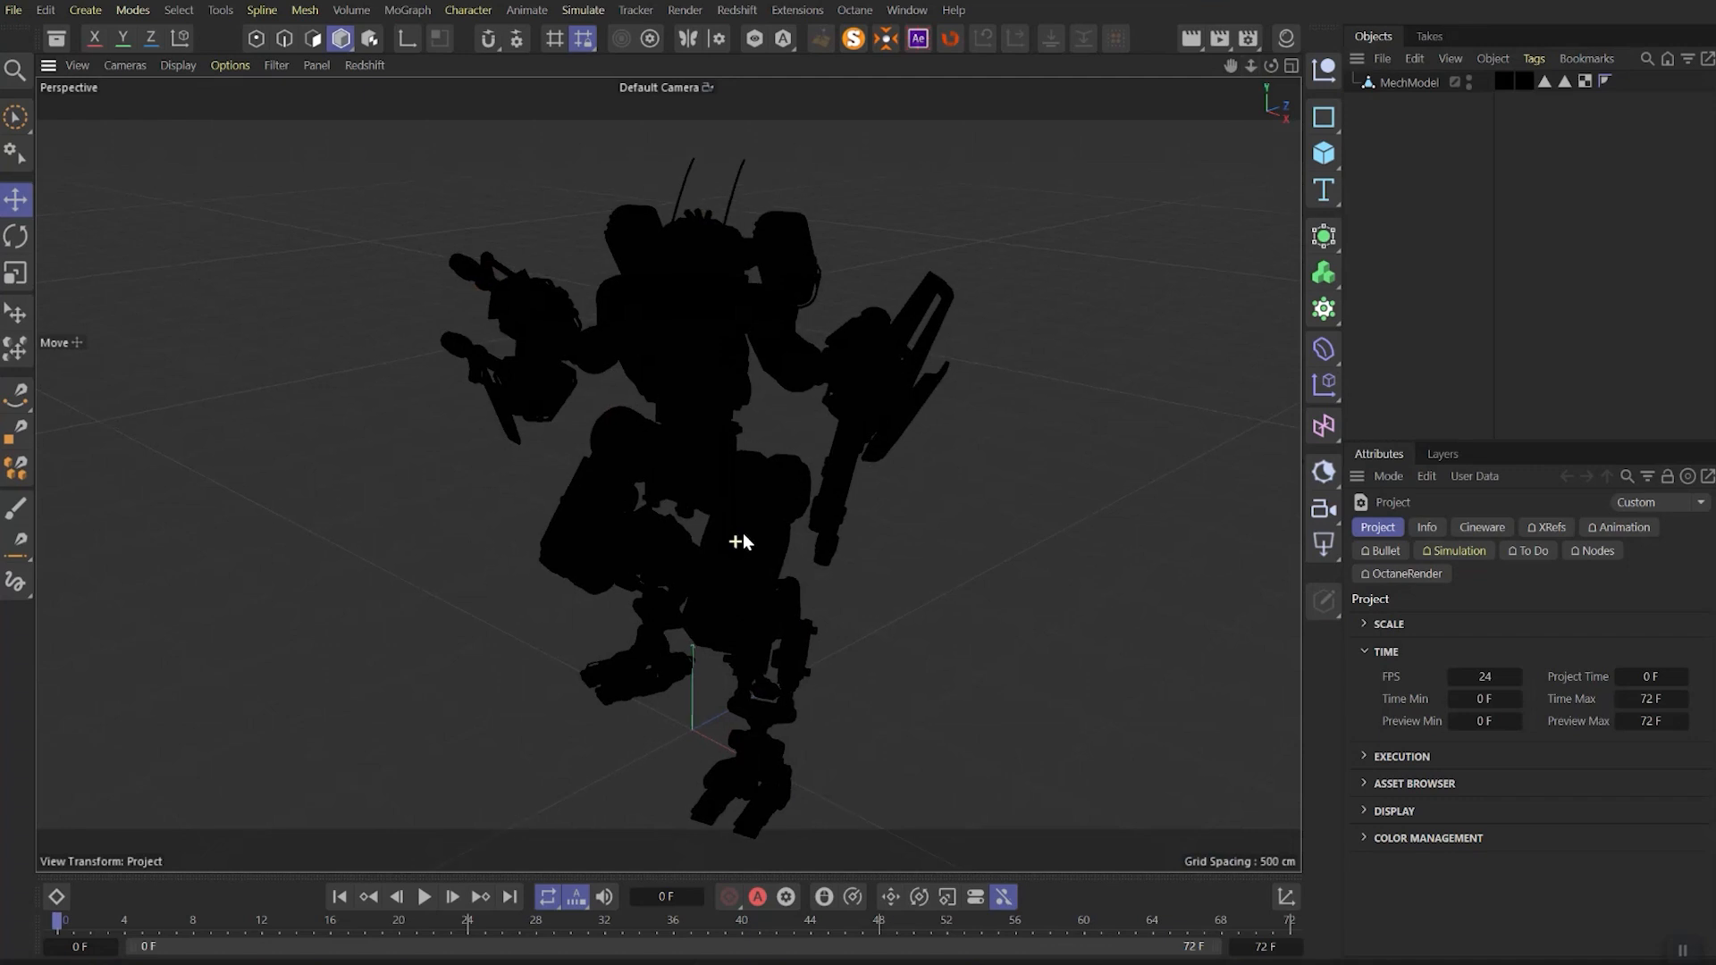
Select all missing textures in the Project Asset Inspector and relink them to the Vol 1\Materials\textures folder to restore the mech's materials
alt+drag(743, 537, 765, 502)
click(1504, 82)
click(908, 9)
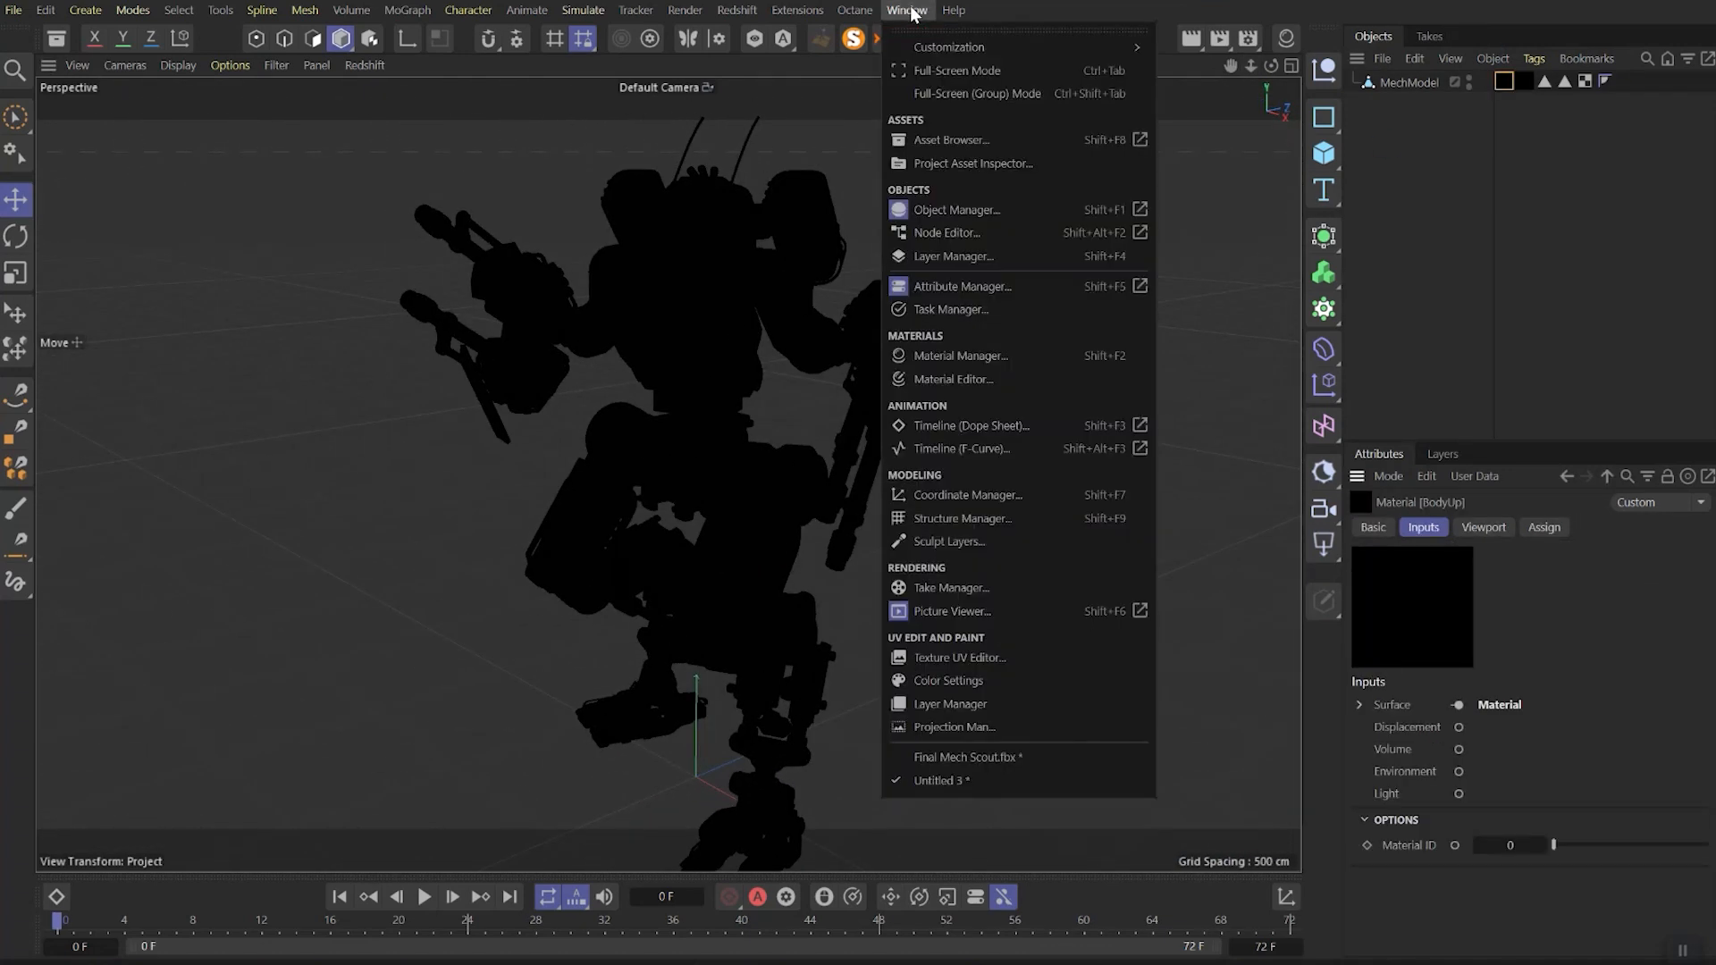
click(951, 163)
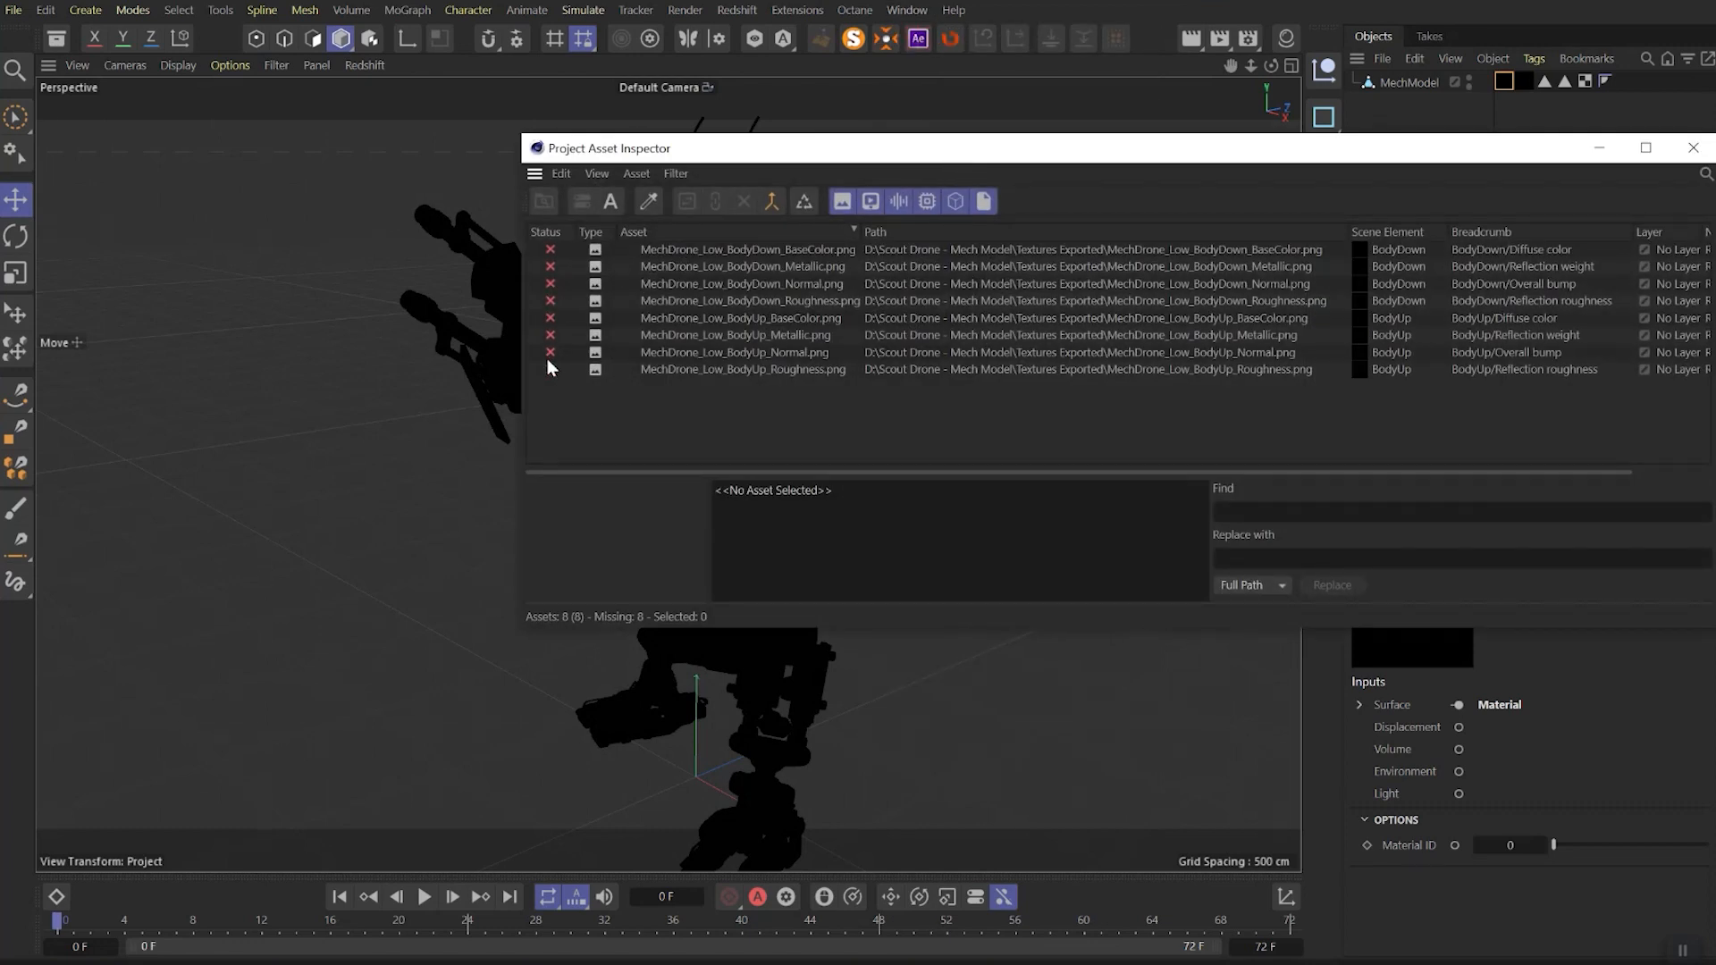
click(561, 175)
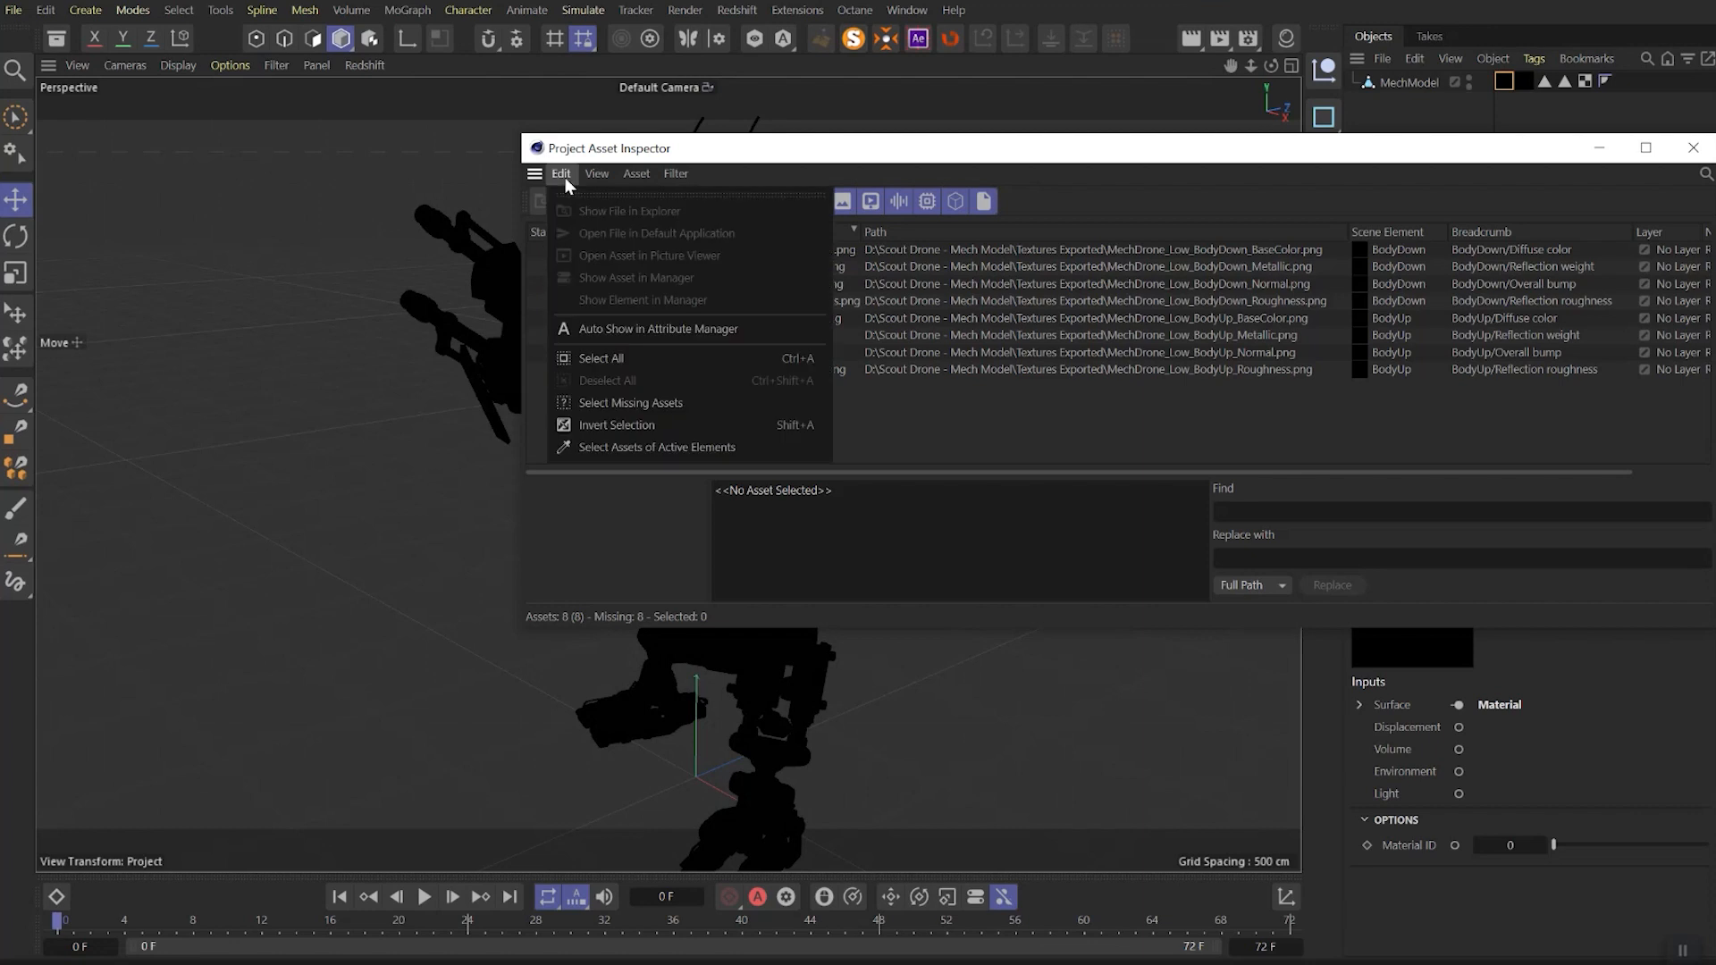
click(660, 404)
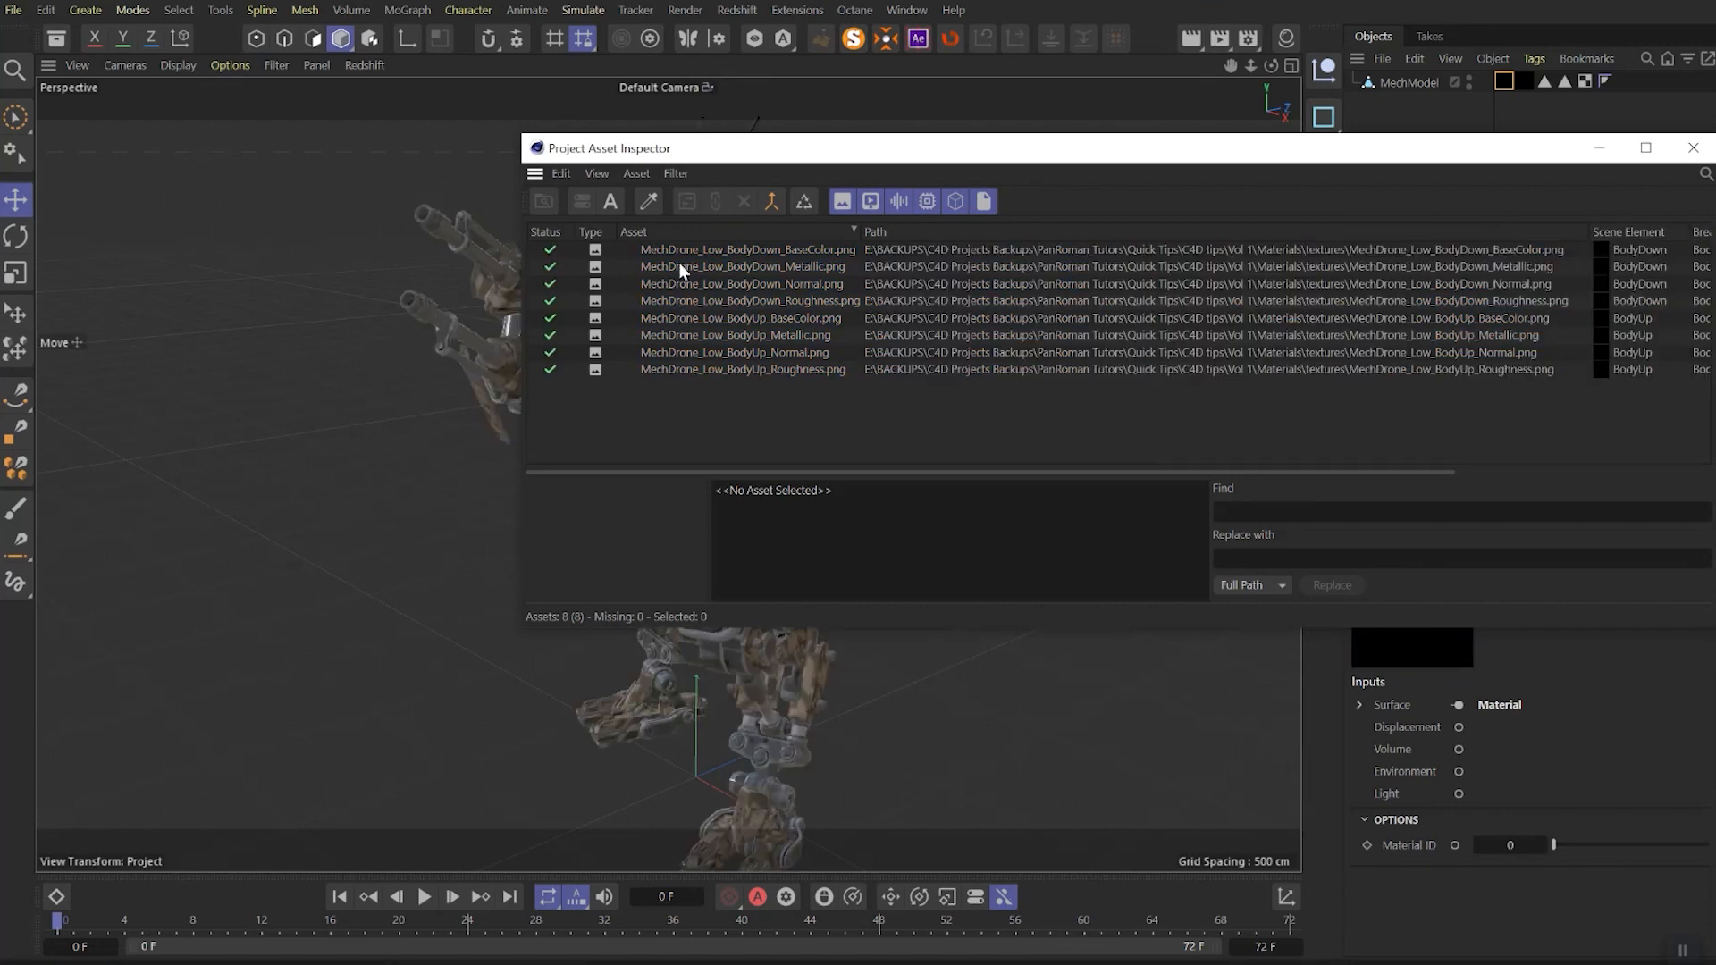
drag(1224, 151, 1042, 153)
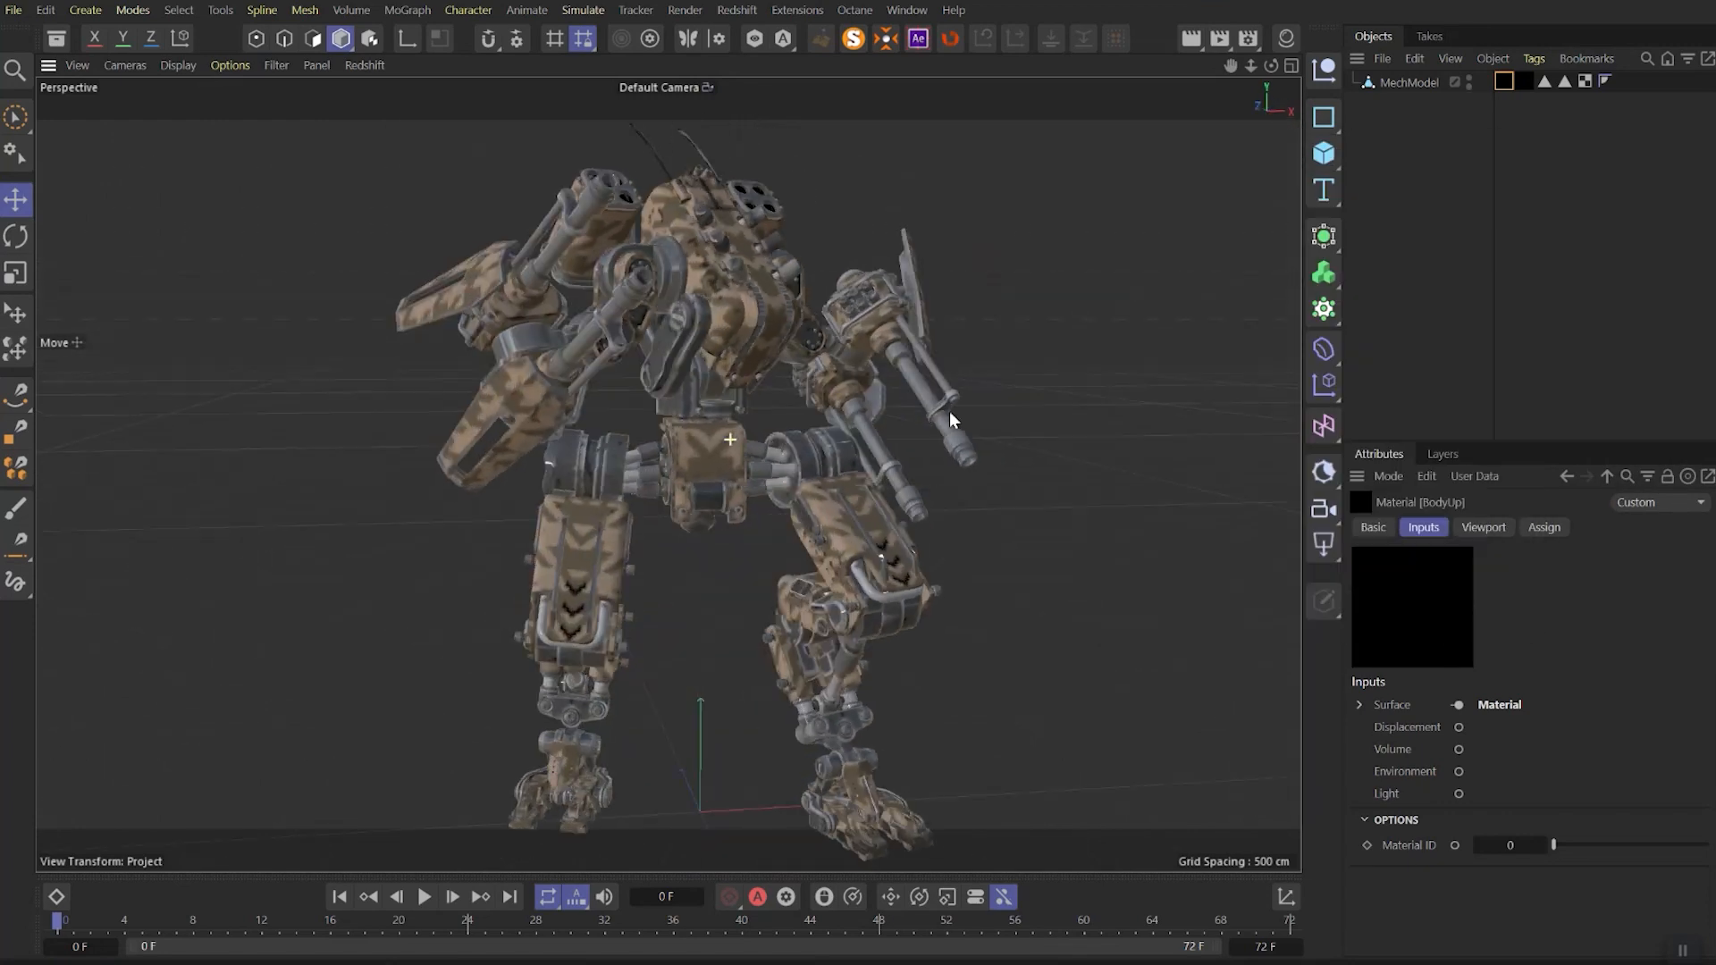
alt+drag(950, 411, 751, 427)
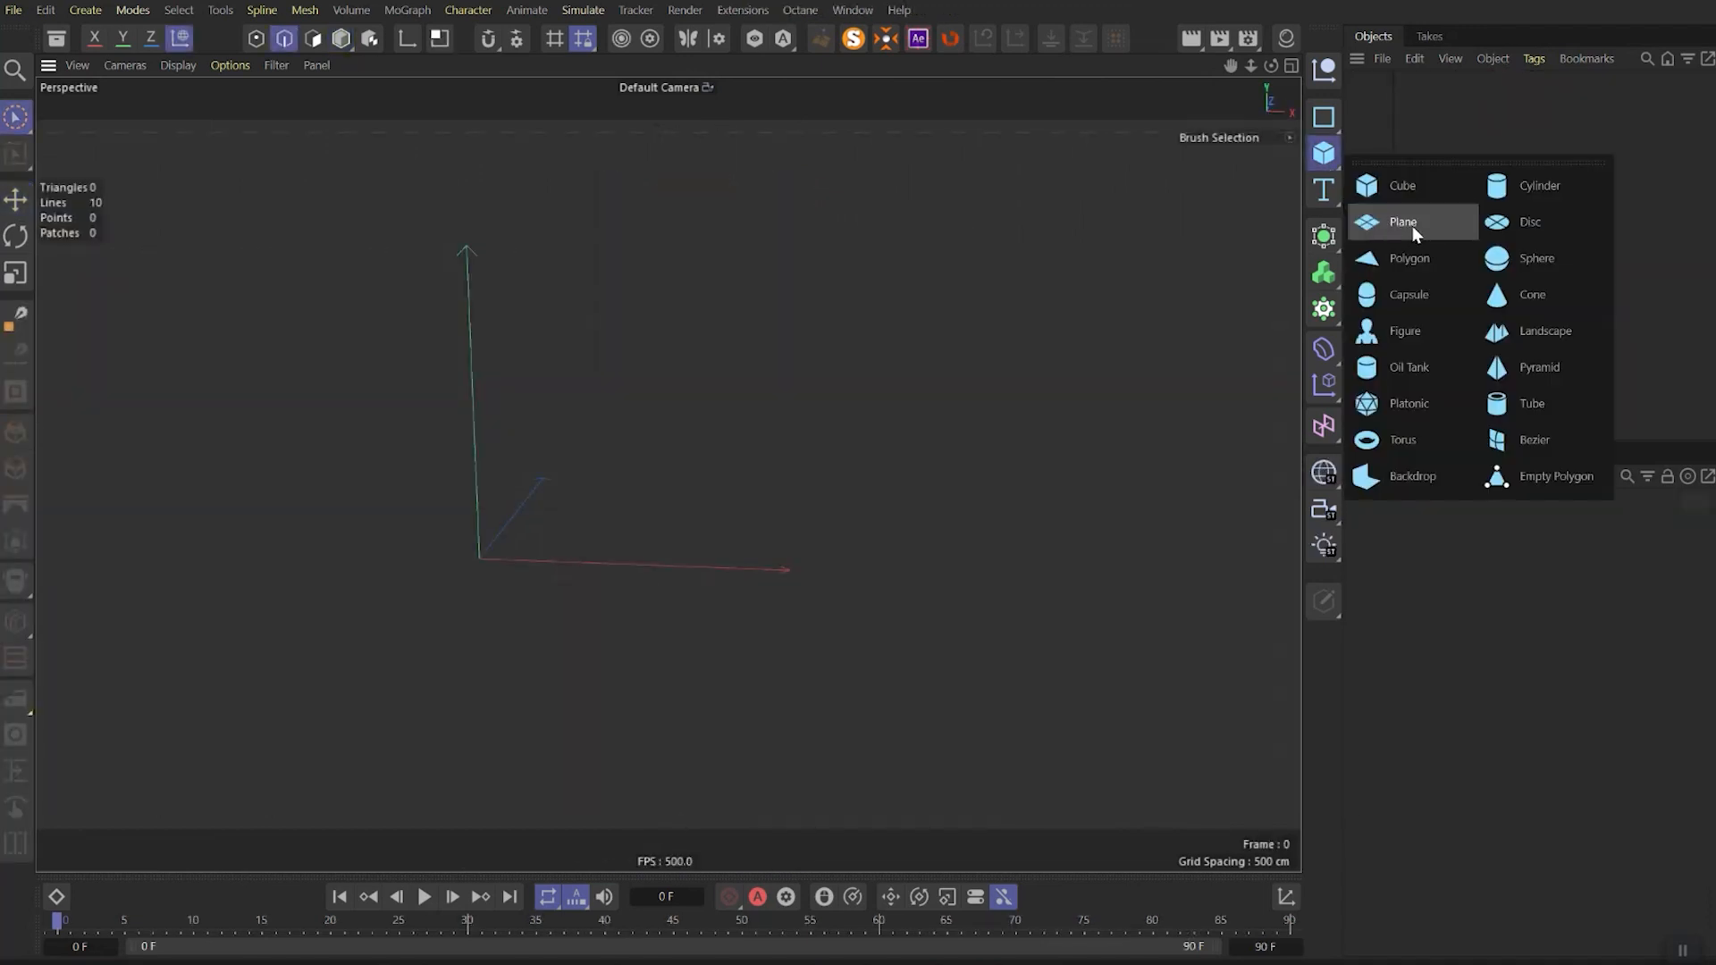
Add an editable plane with 20 × 20 segments and select the 2×2 polygon block at its near corner
click(1410, 225)
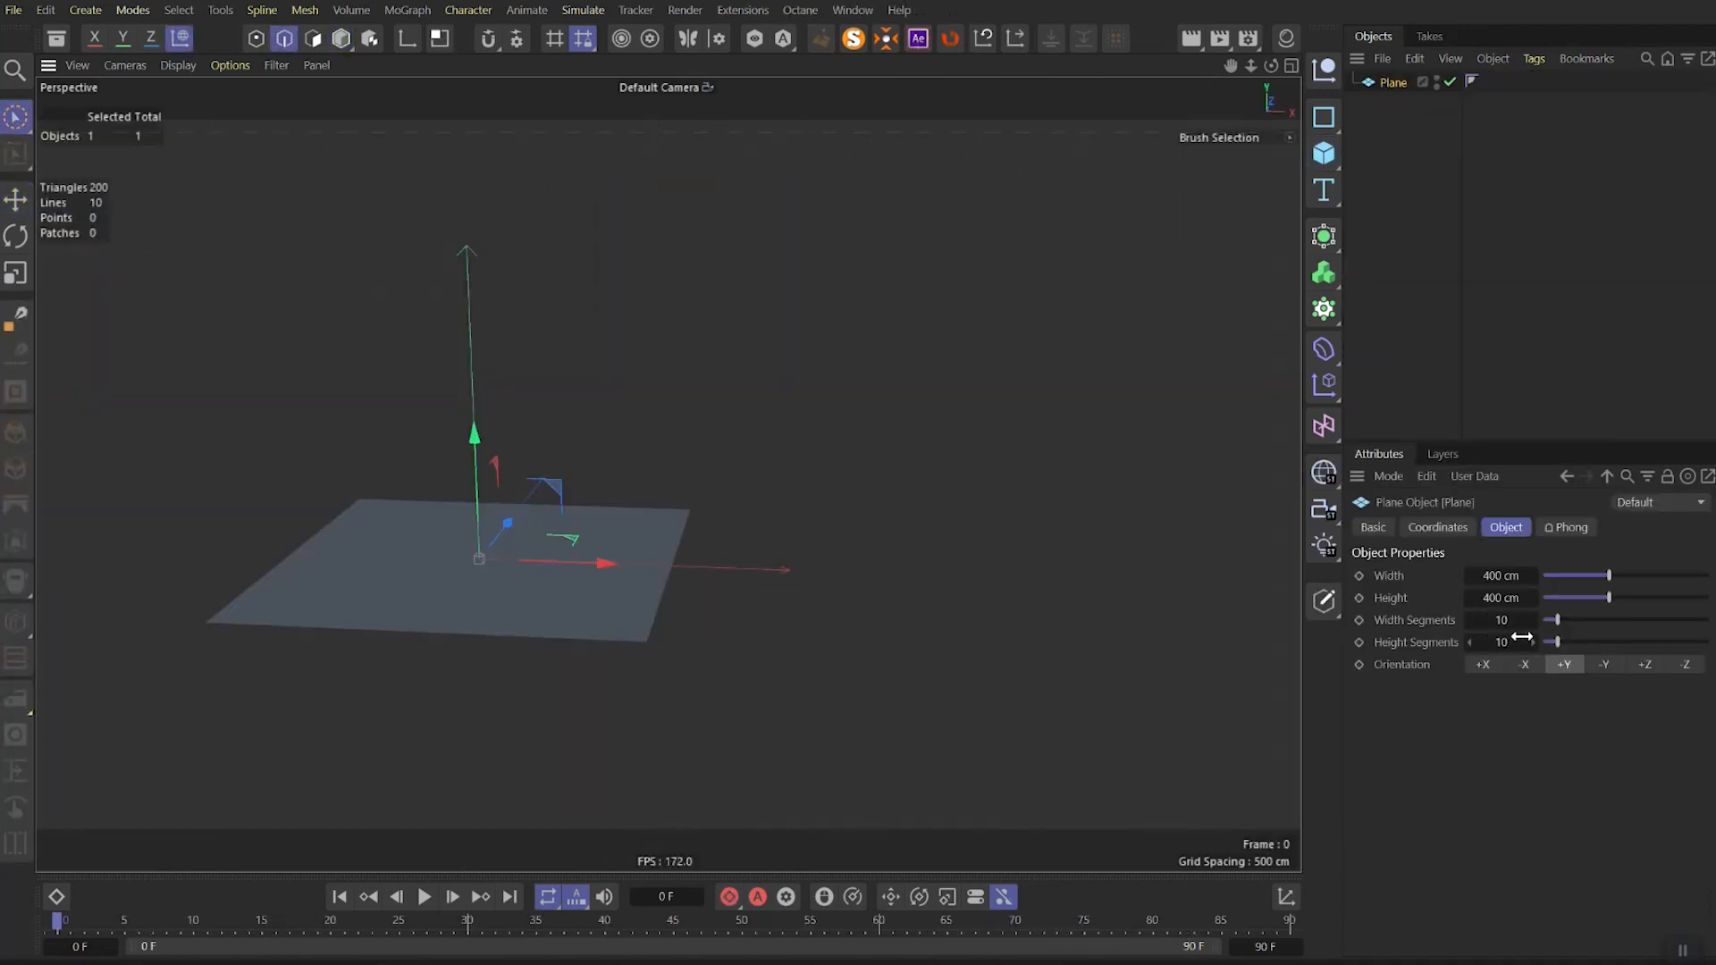
key(c)
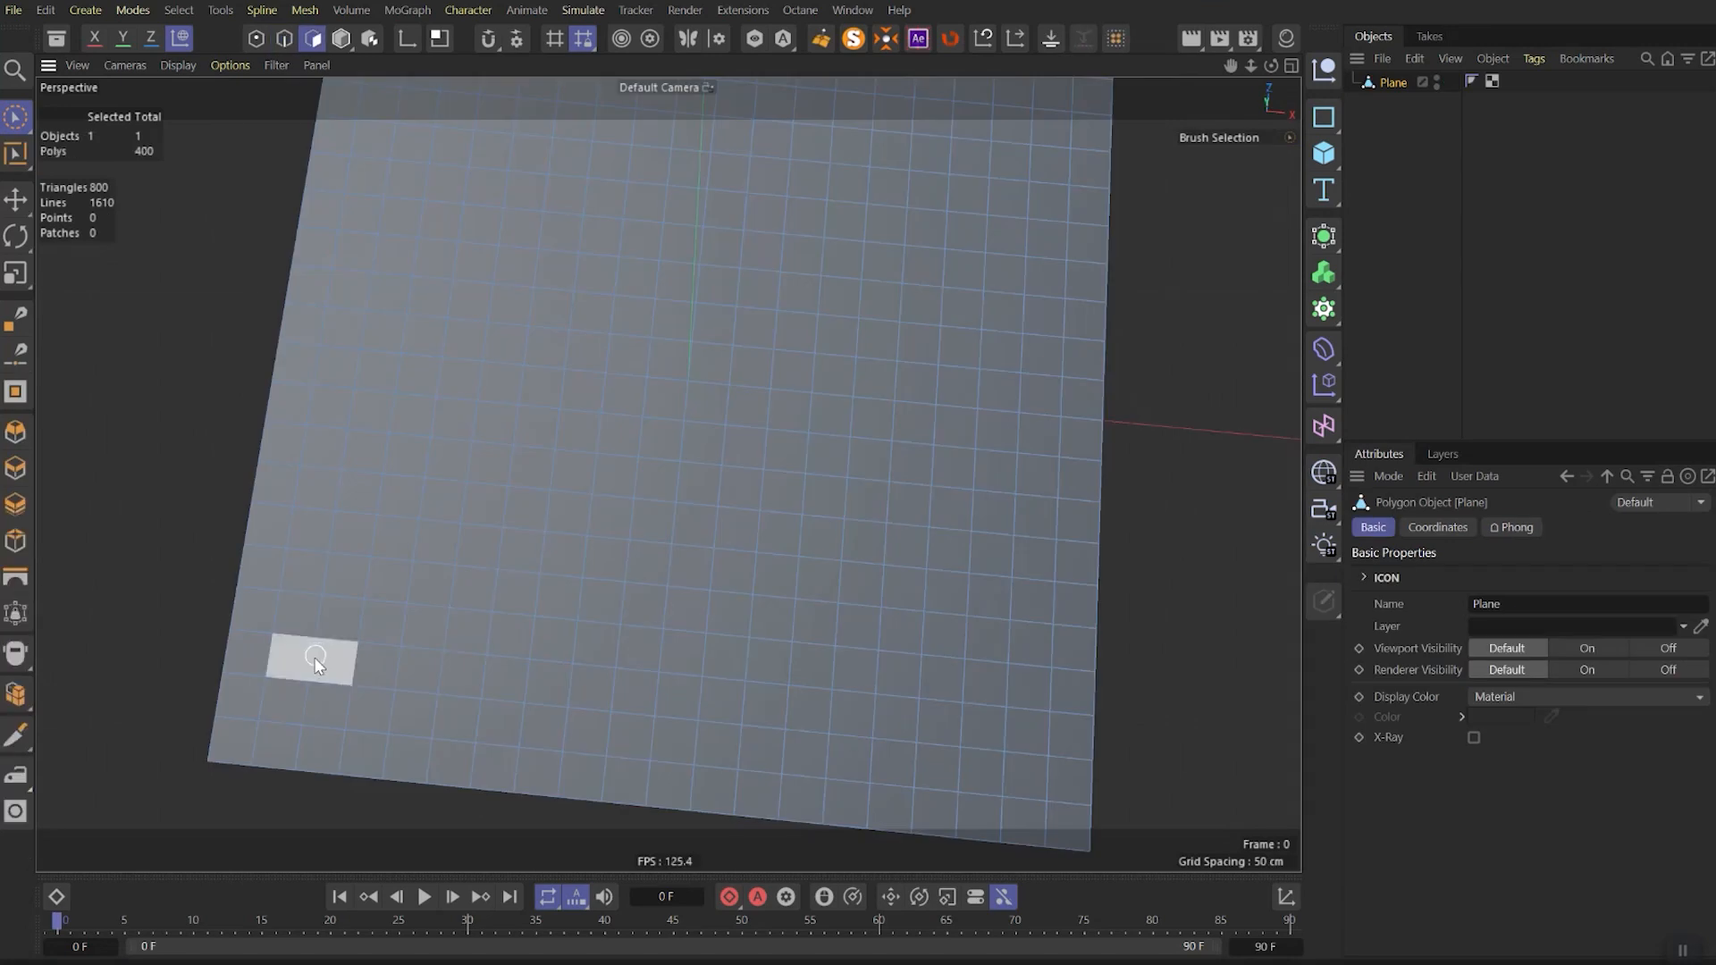
click(260, 722)
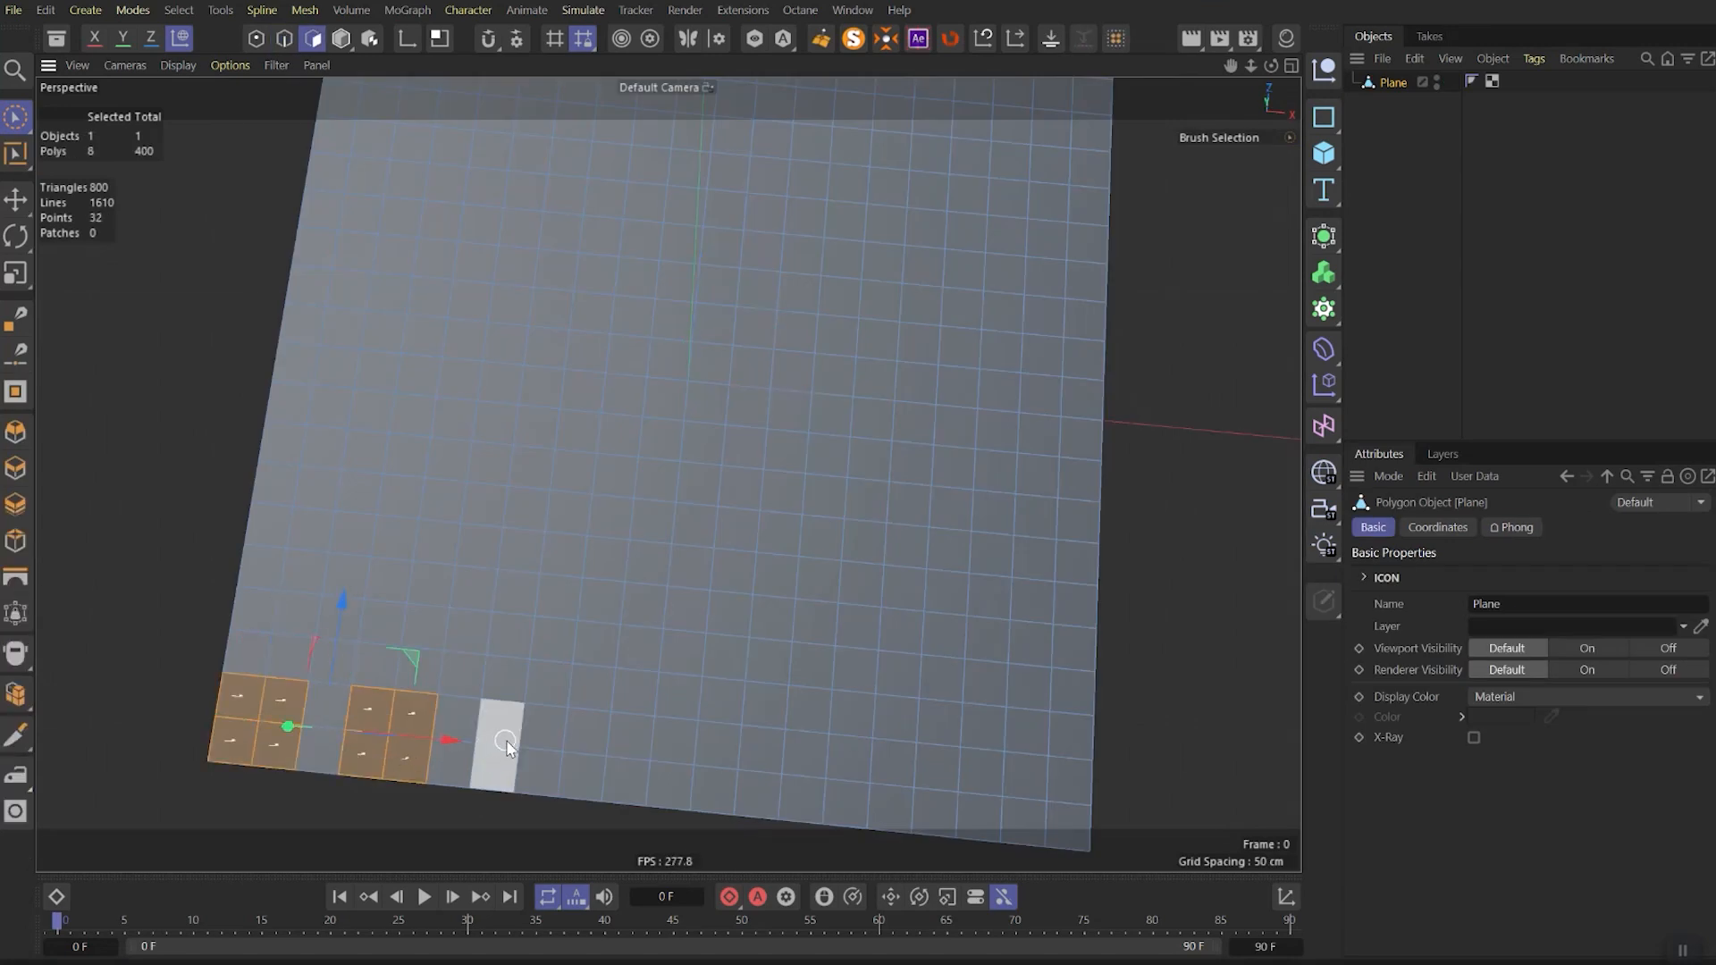
Try adding further 2×2 blocks by hand along the plane's near edge, and undo back to the first block
shift+click(651, 757)
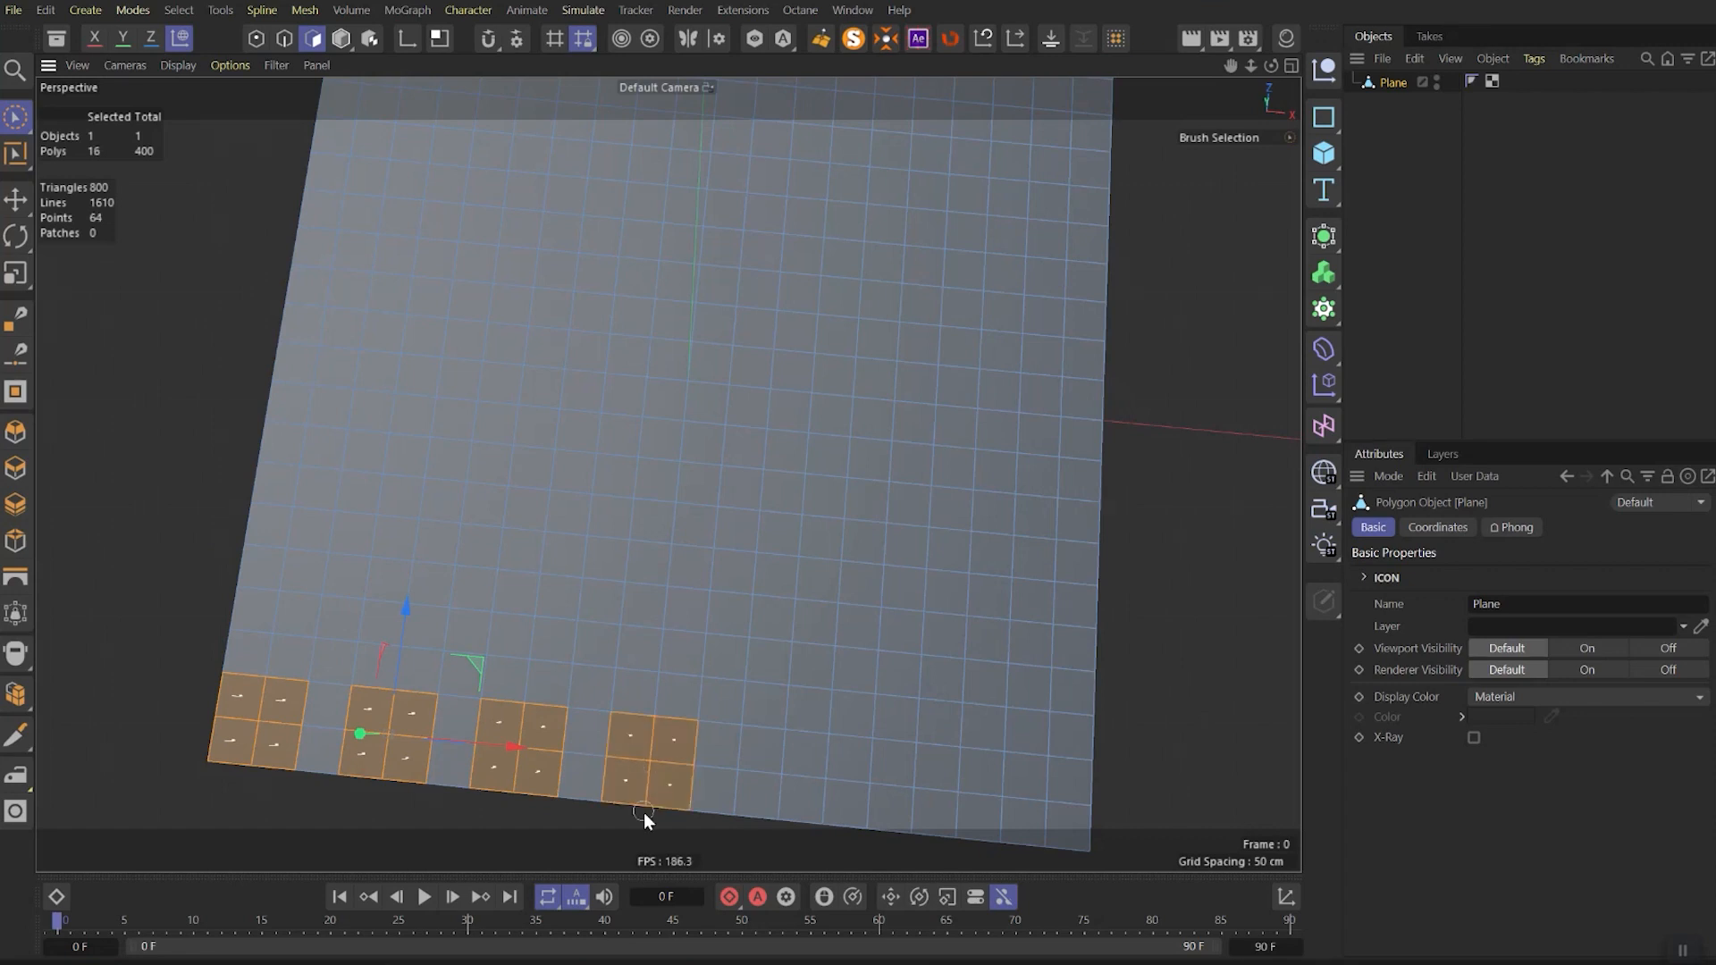
shift+click(783, 771)
alt+drag(716, 781, 681, 625)
key(ctrl+z)
key(ctrl+z)
key(ctrl+z)
key(ctrl+z)
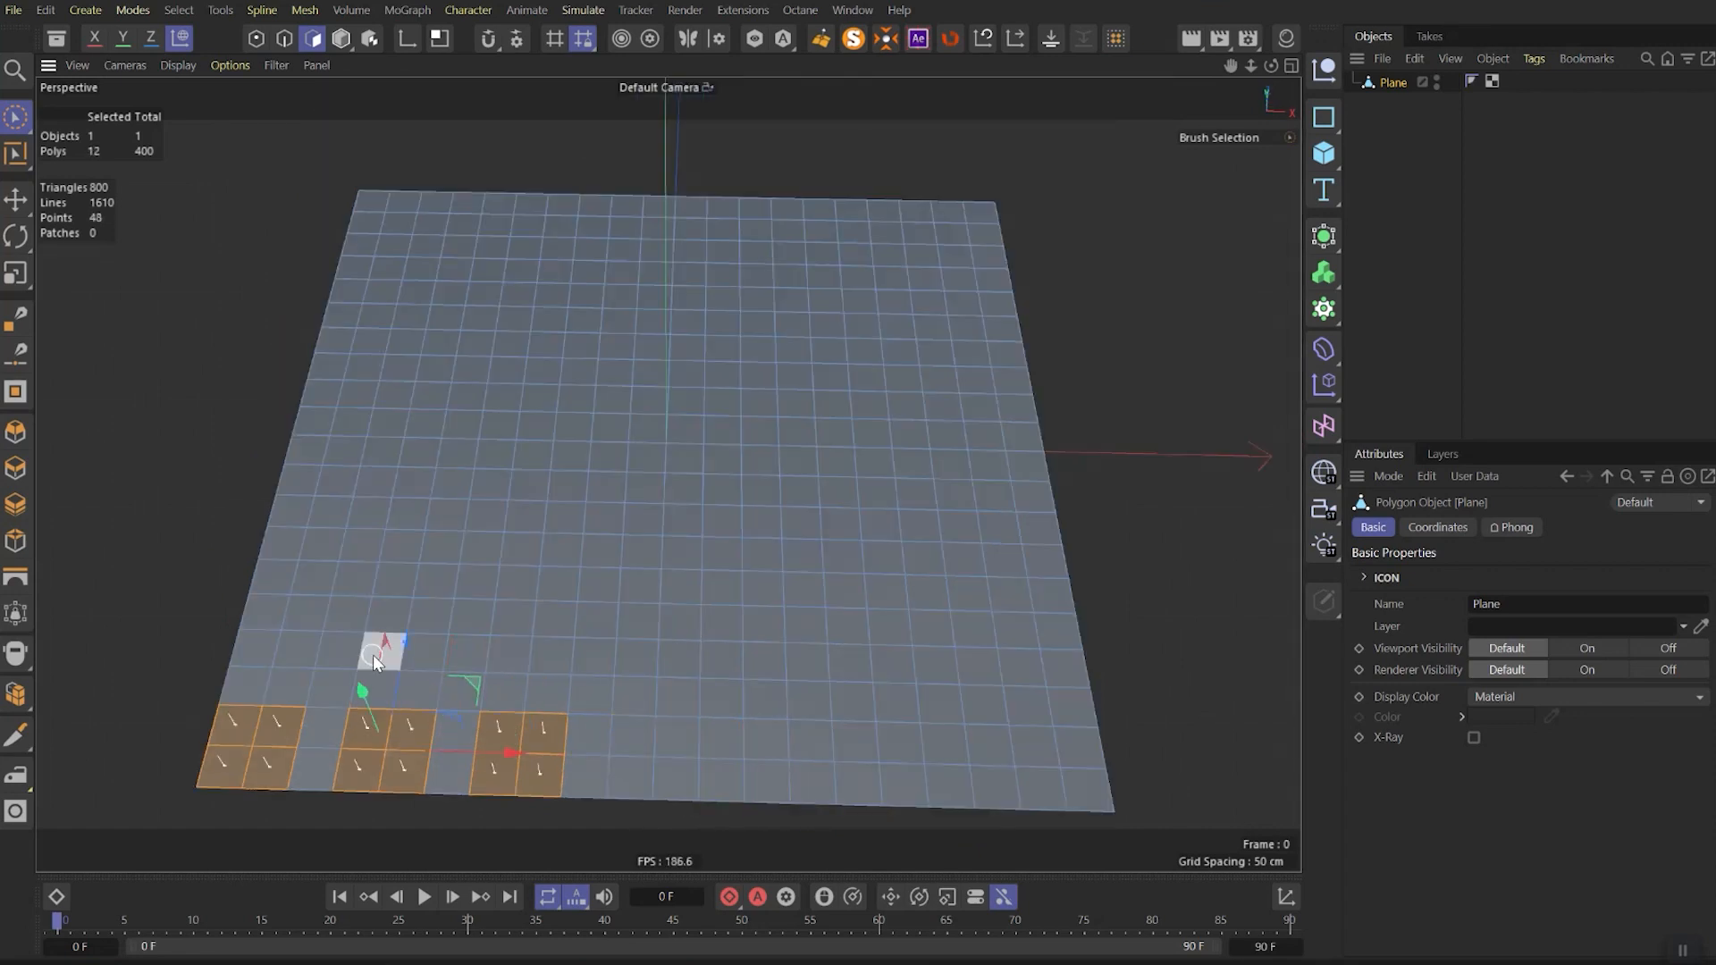
Start a Pattern Selection from the corner block, running along the plane's near edge with a repeat count of 6
click(178, 10)
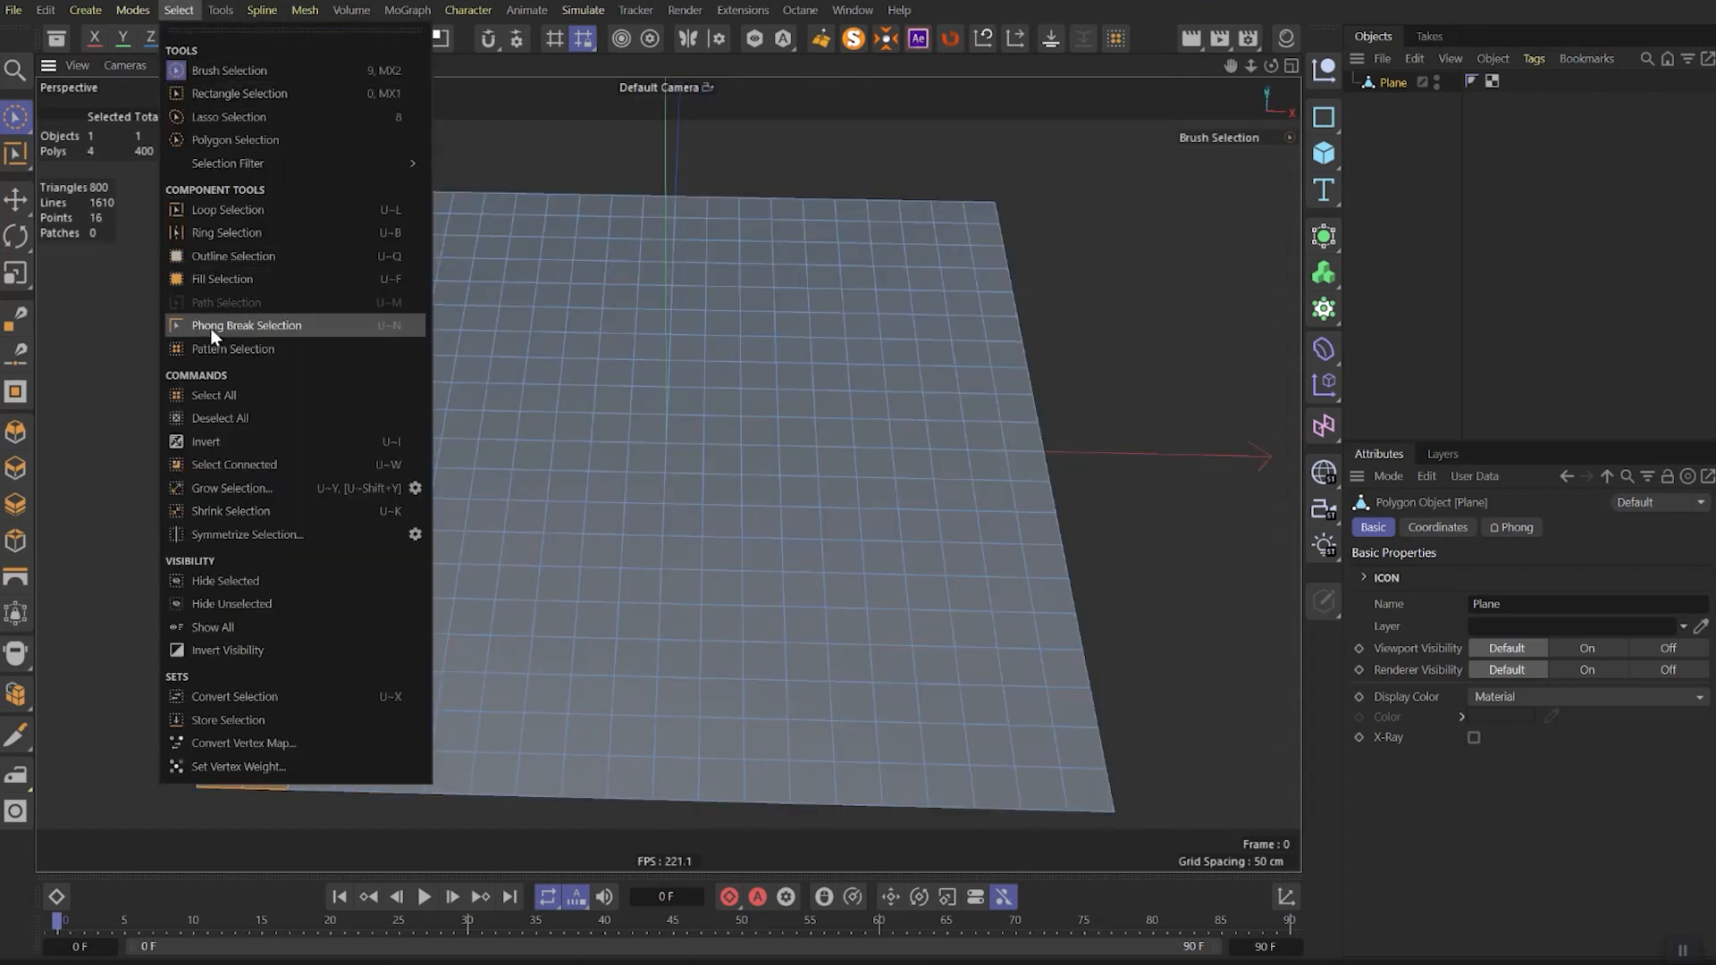
click(234, 351)
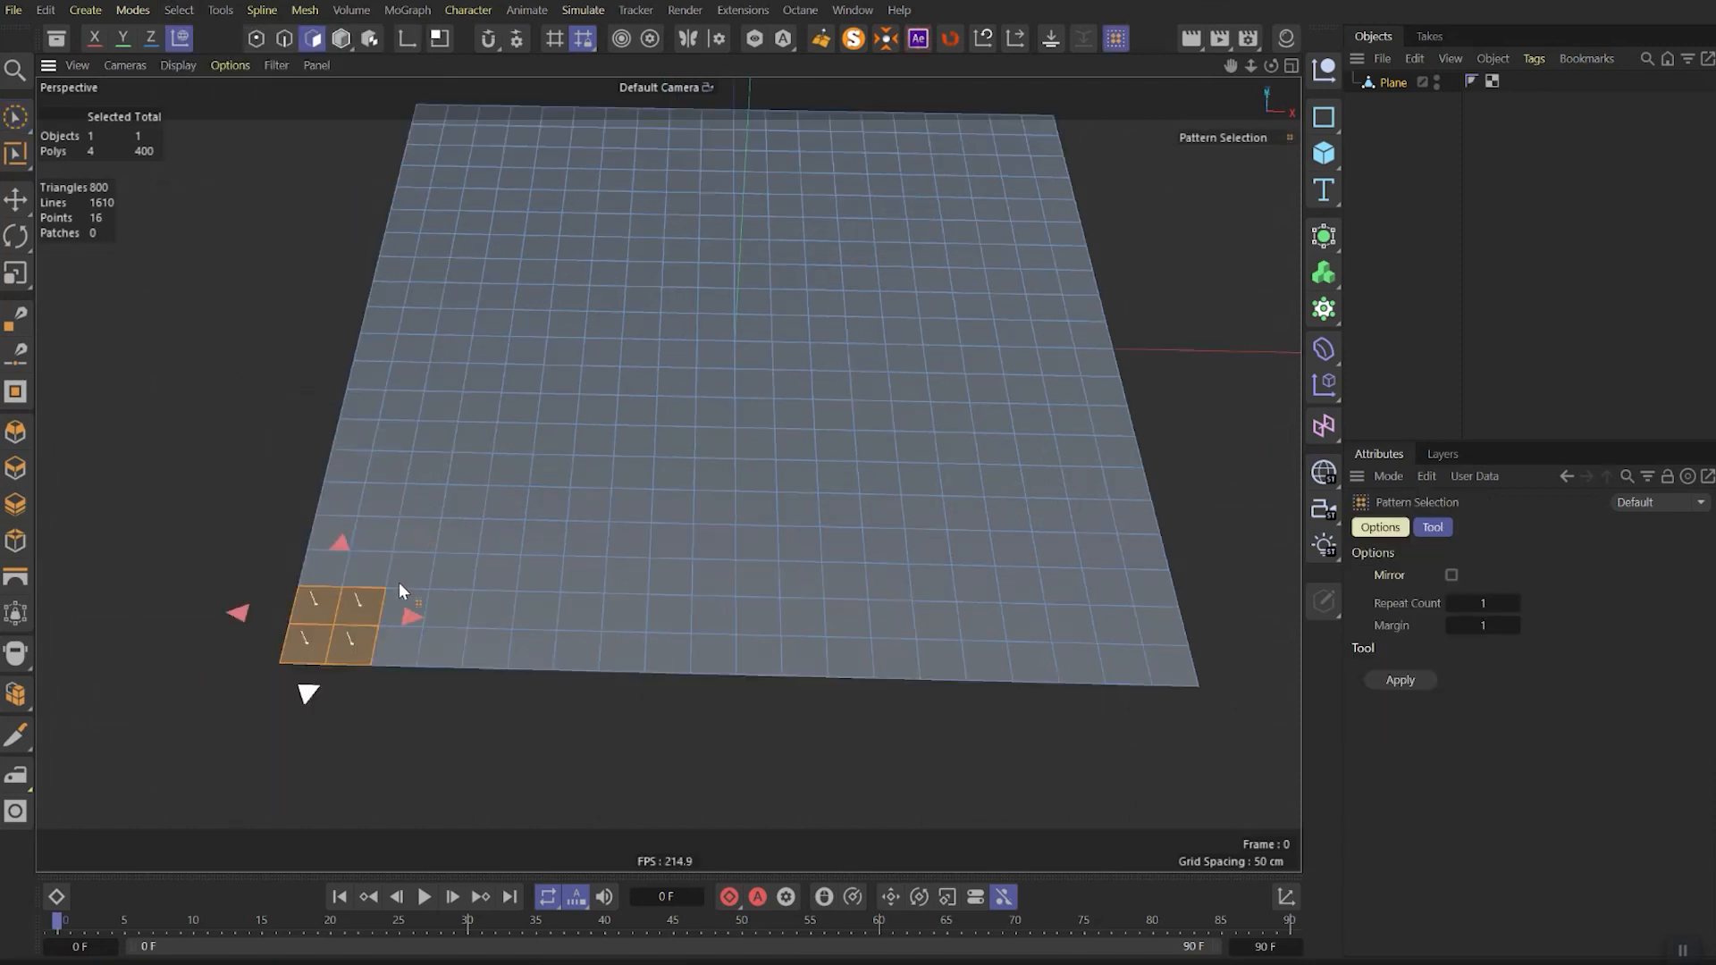
click(411, 614)
click(1514, 604)
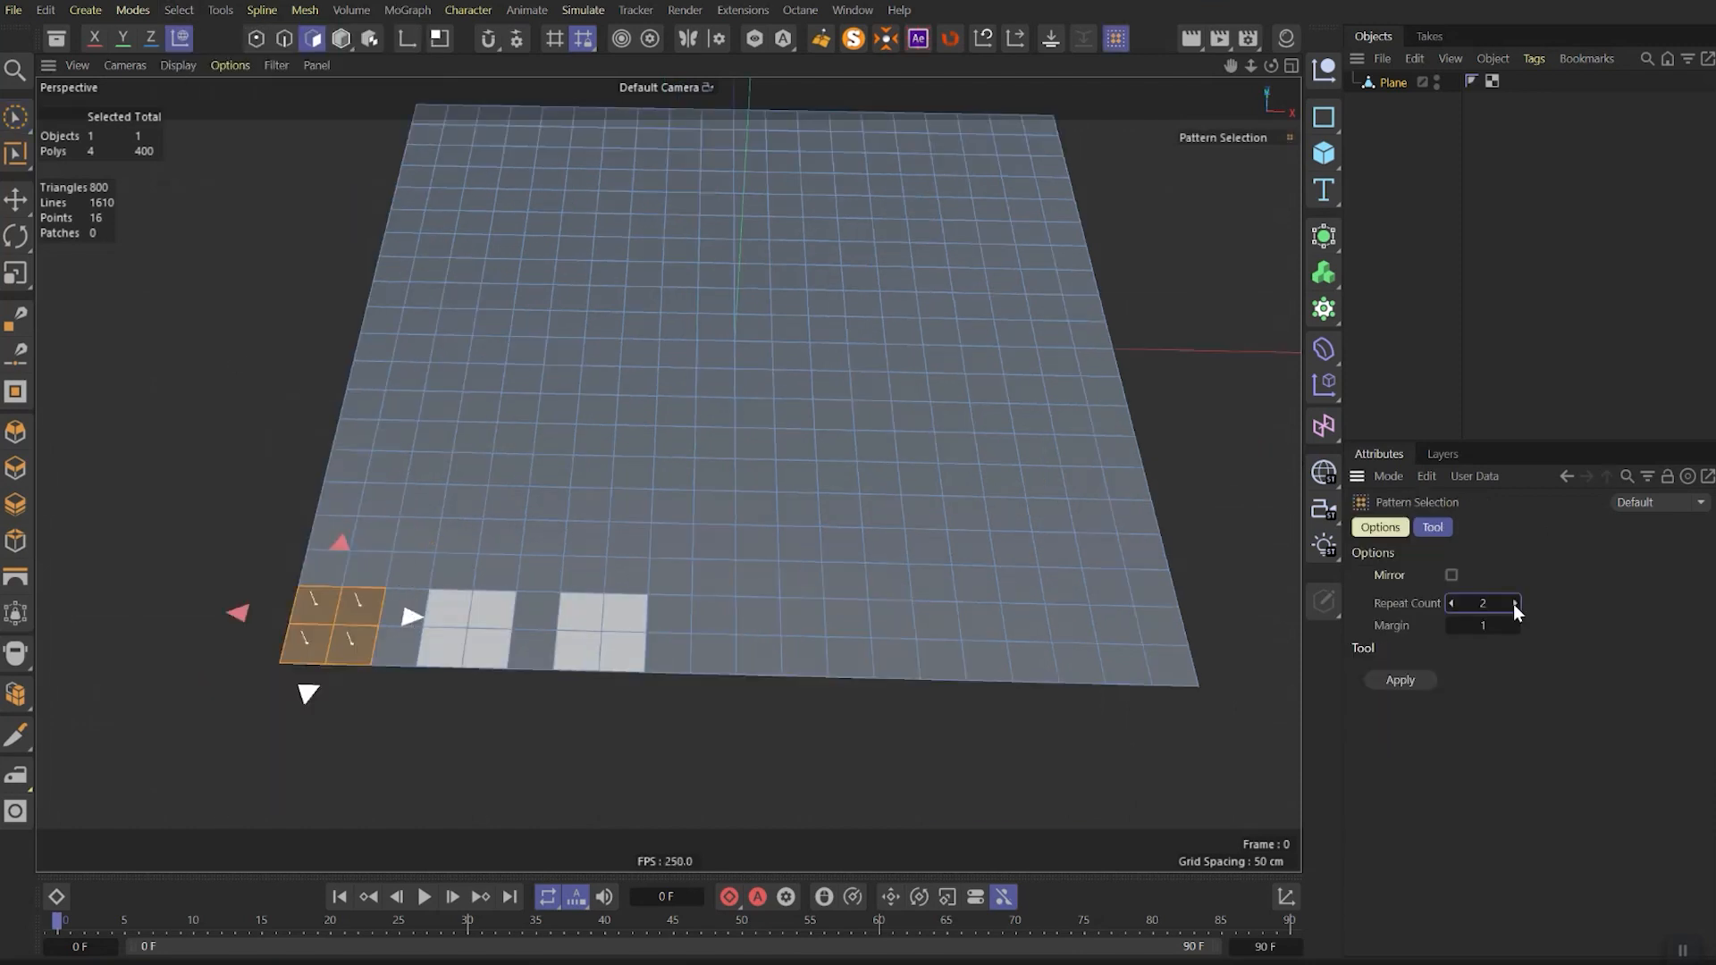
click(1514, 604)
click(1513, 604)
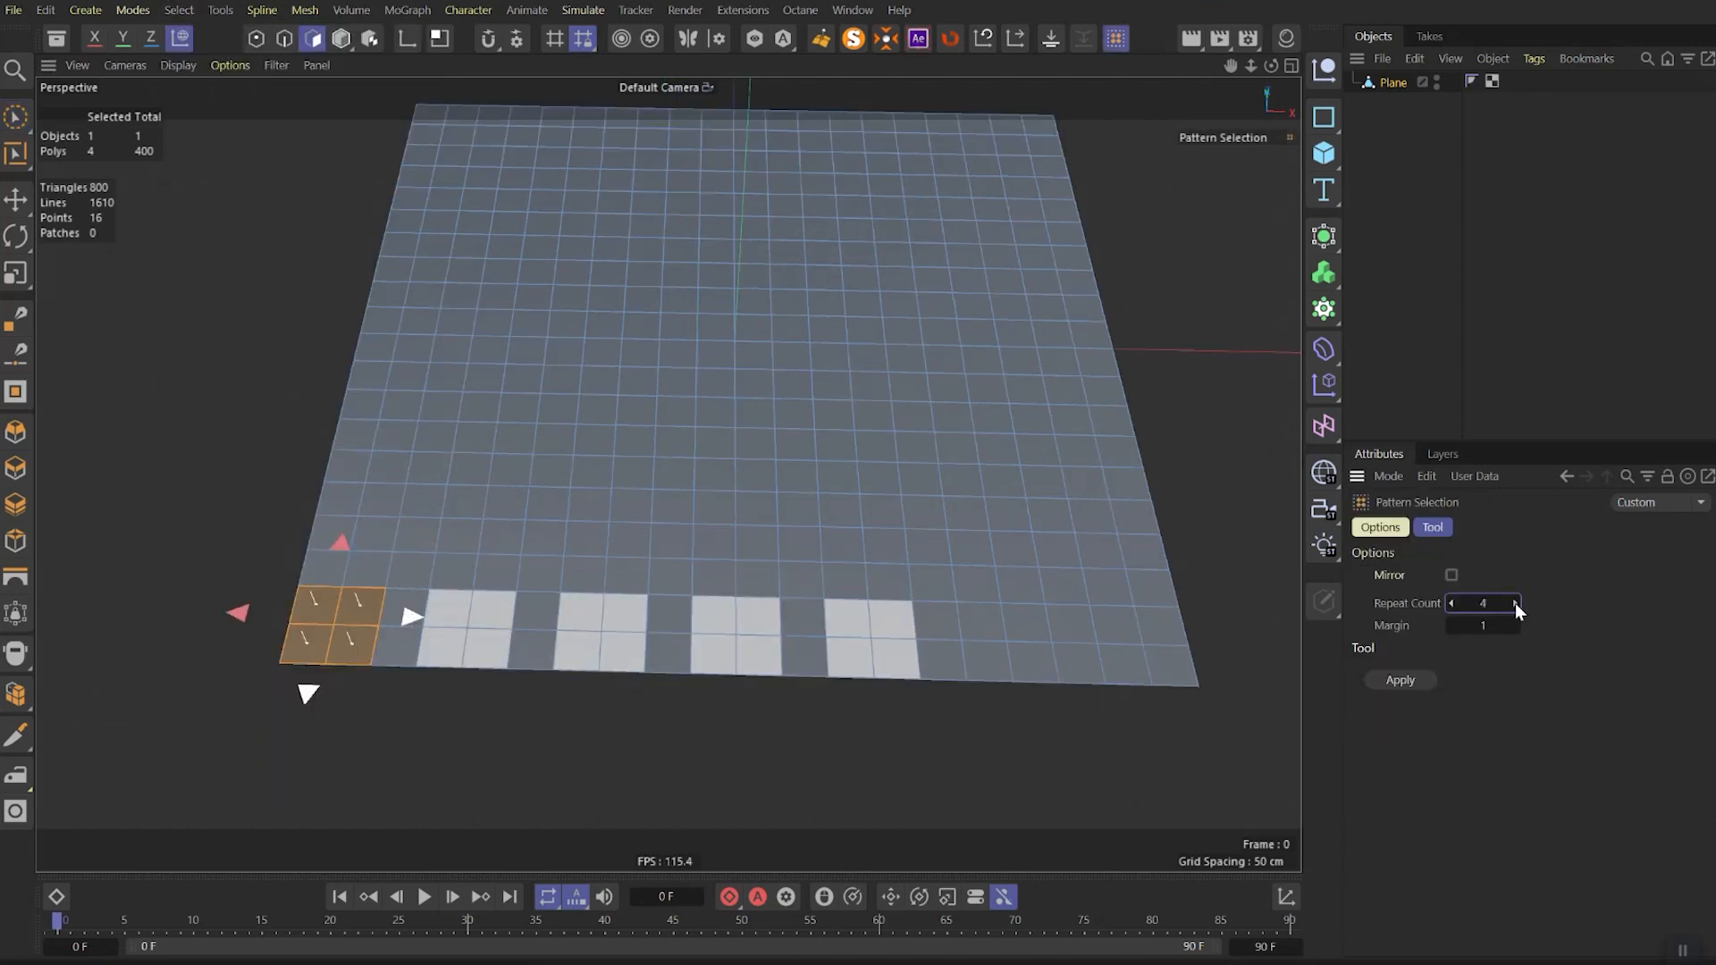
click(1514, 605)
click(1514, 604)
Try a pattern margin of 3 and set it back to 1
click(1515, 625)
click(1515, 626)
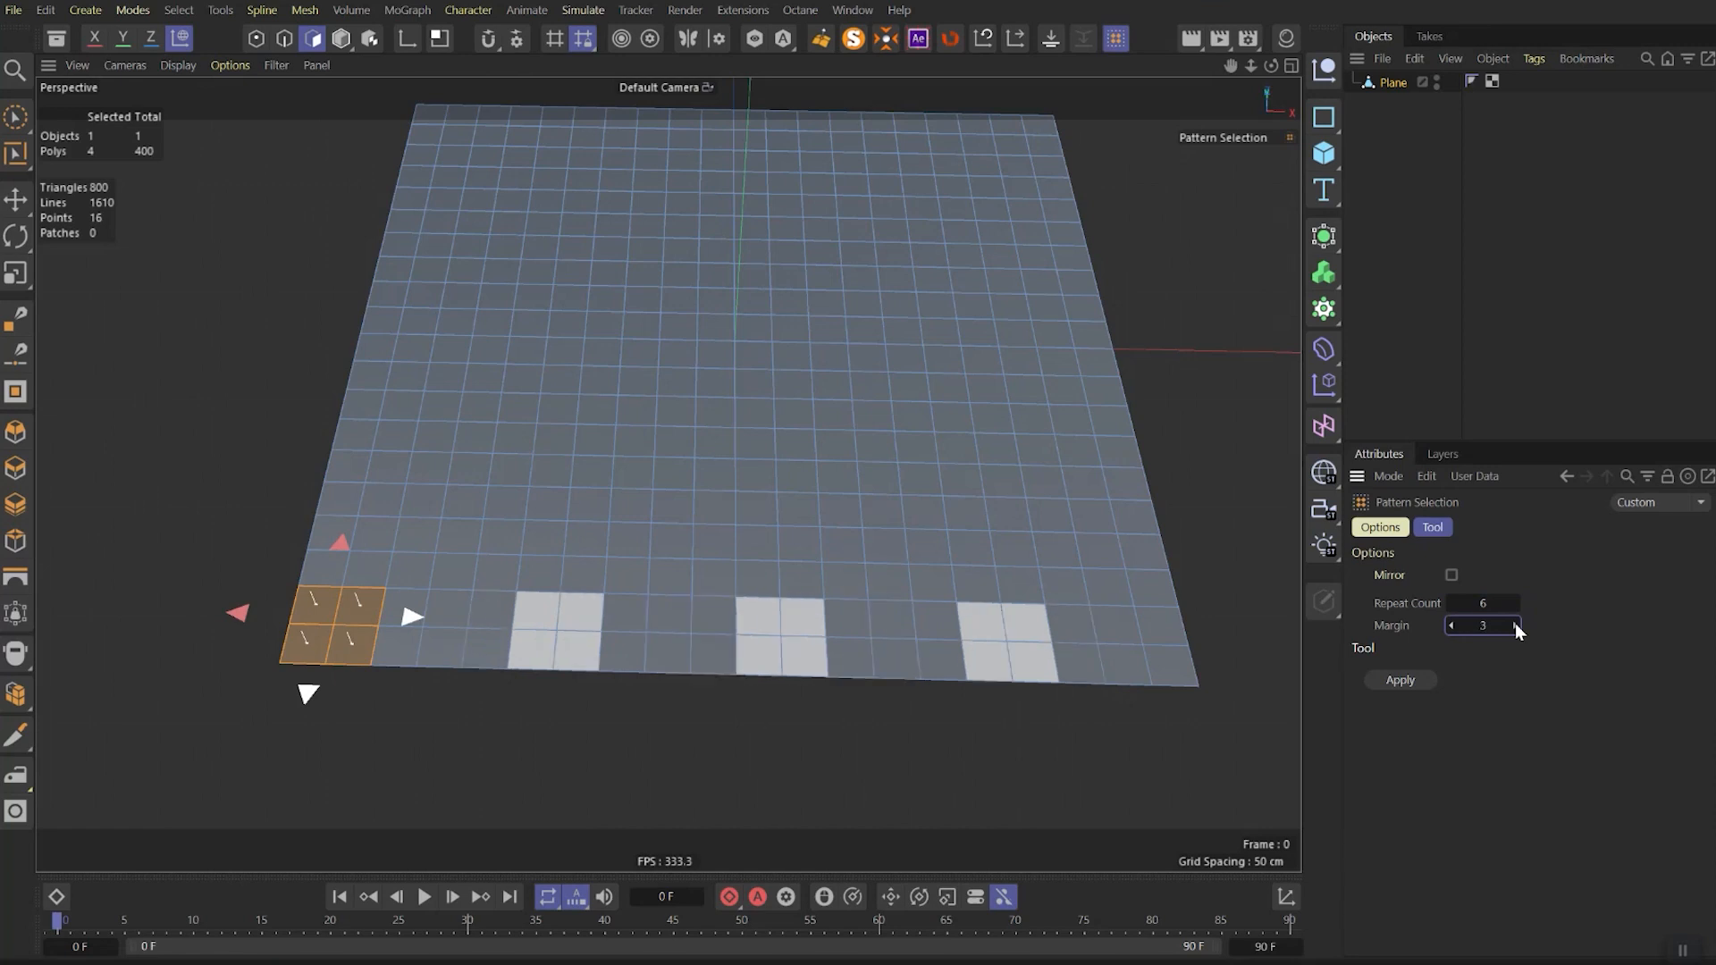
click(1453, 626)
click(1454, 626)
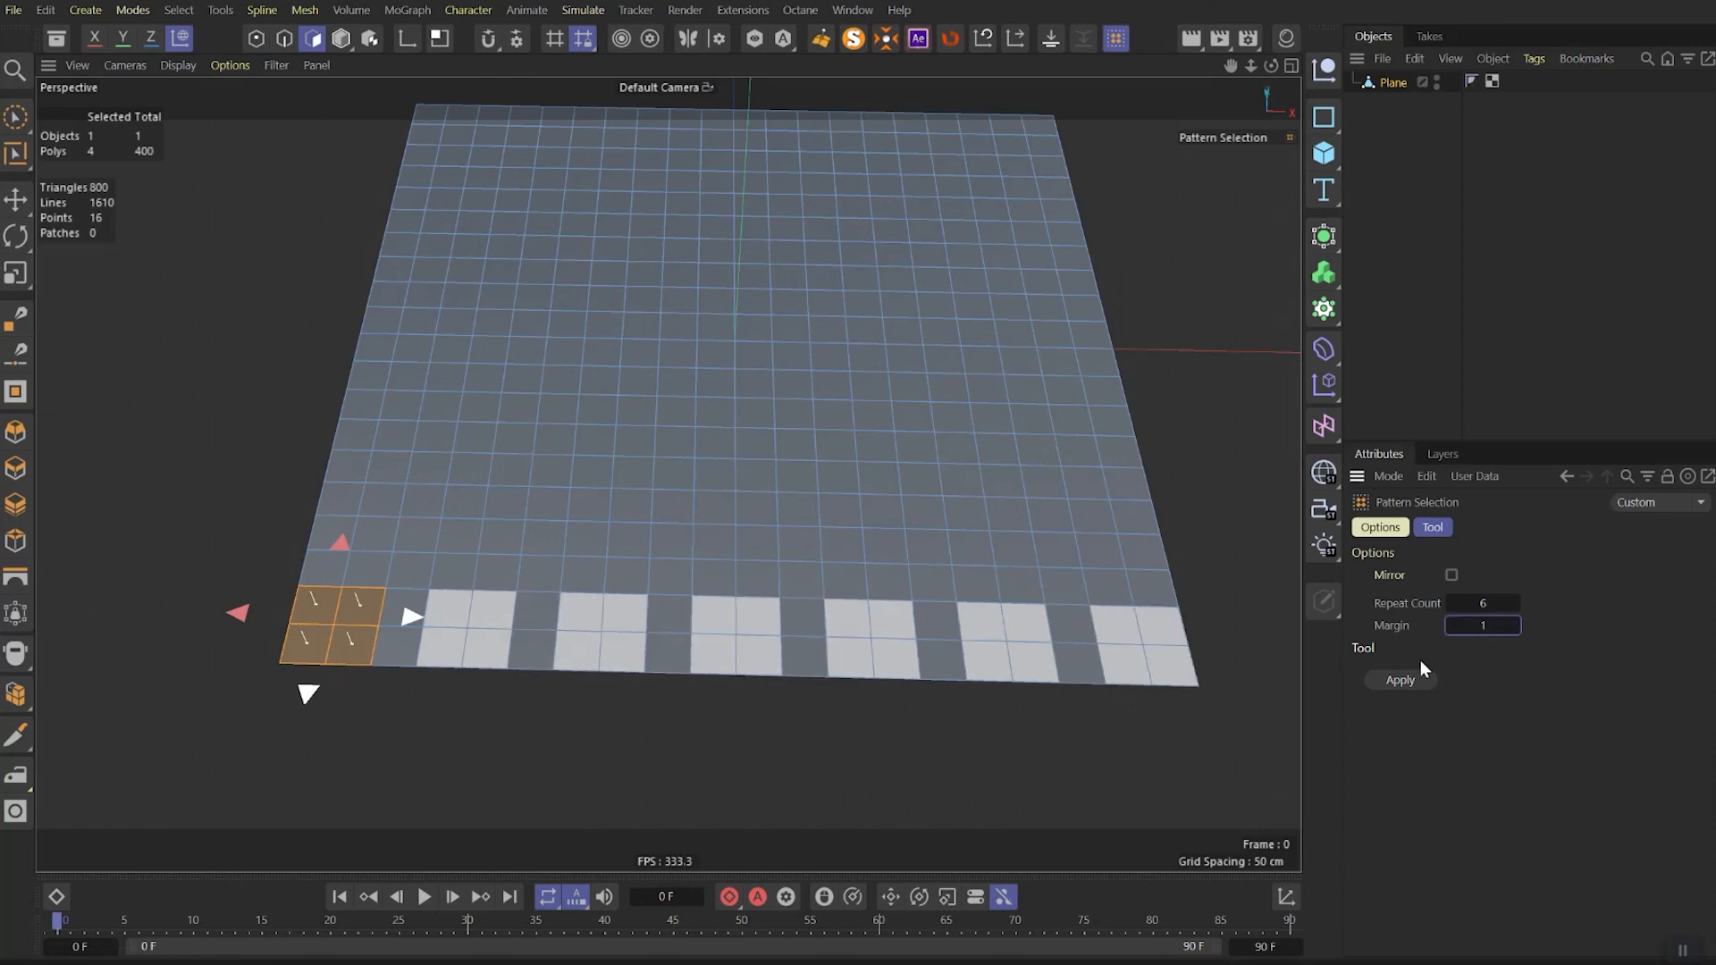
Apply the pattern along the near edge and again across the plane's depth to select a full grid of blocks
click(1404, 680)
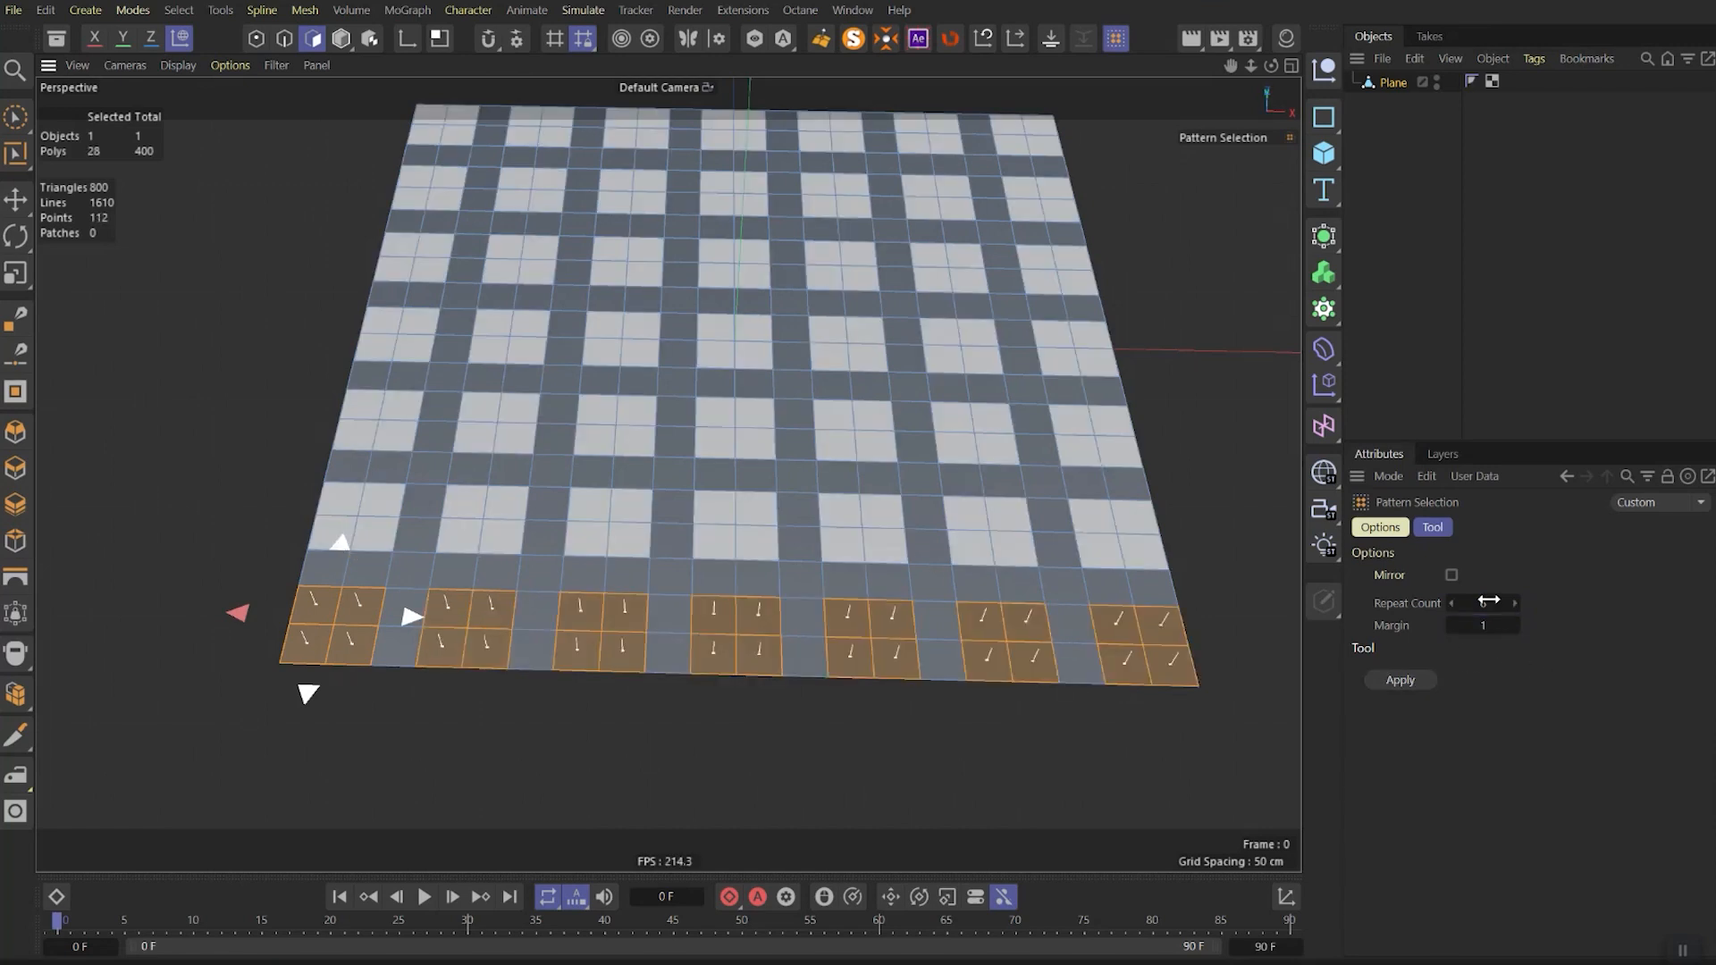
click(1401, 680)
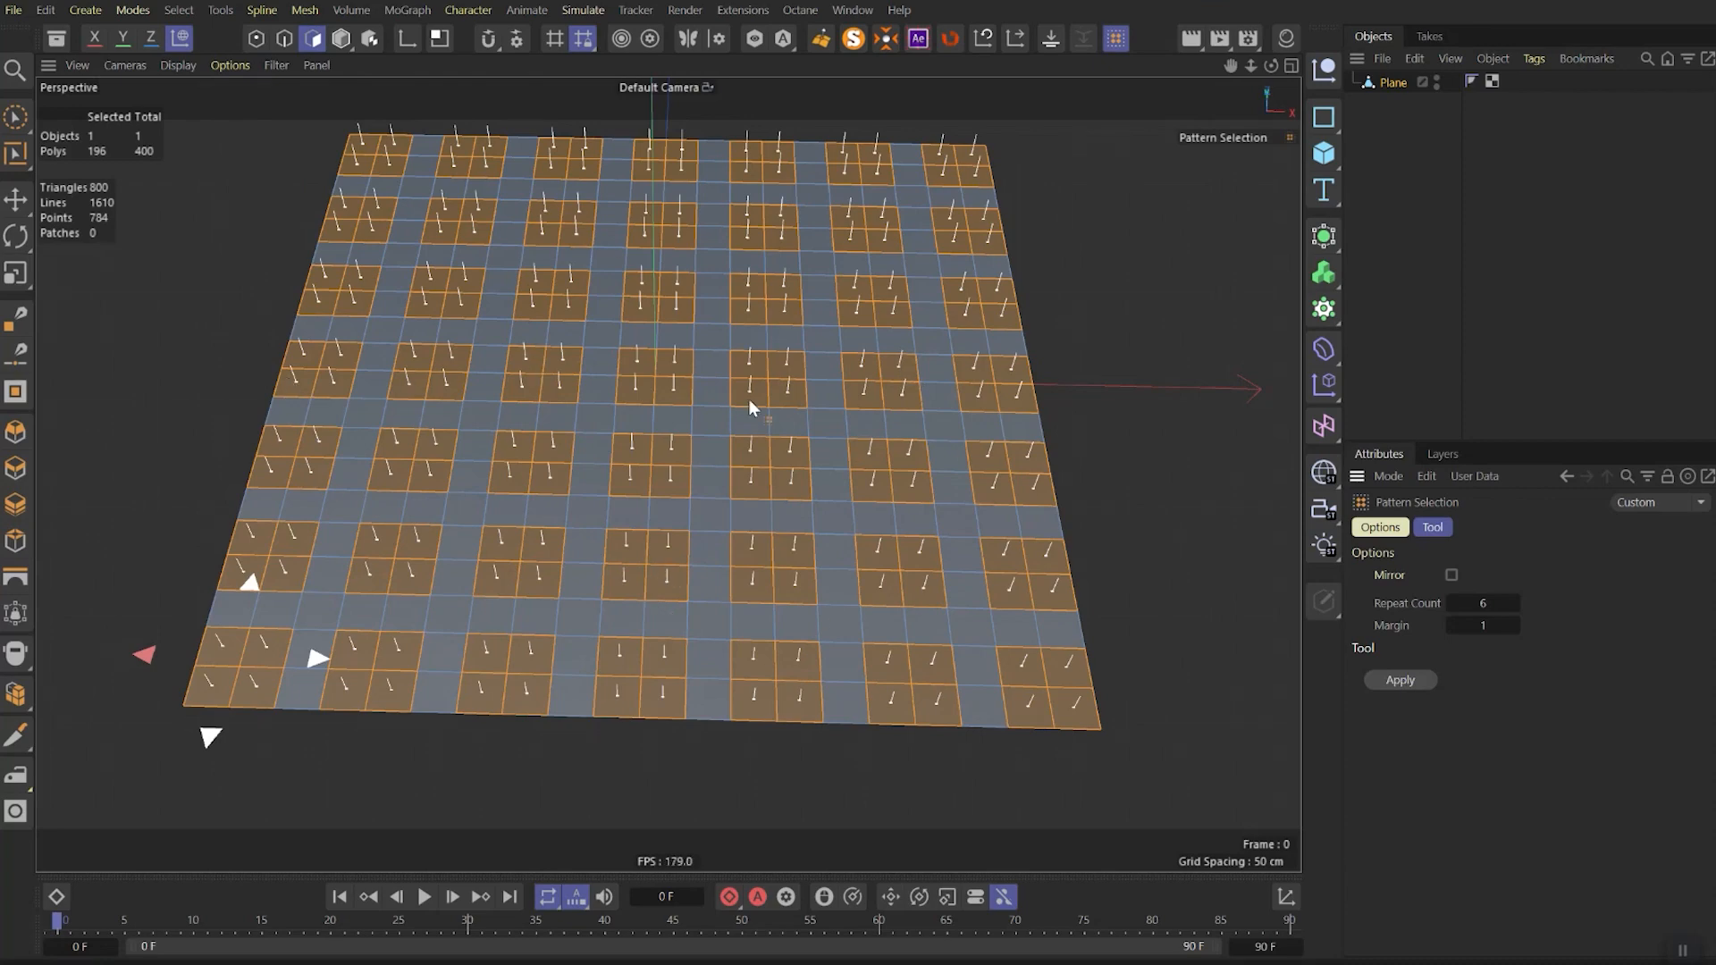
Inset the patterned polygon blocks and round them into circles
key(i)
click(16, 811)
drag(738, 470, 796, 470)
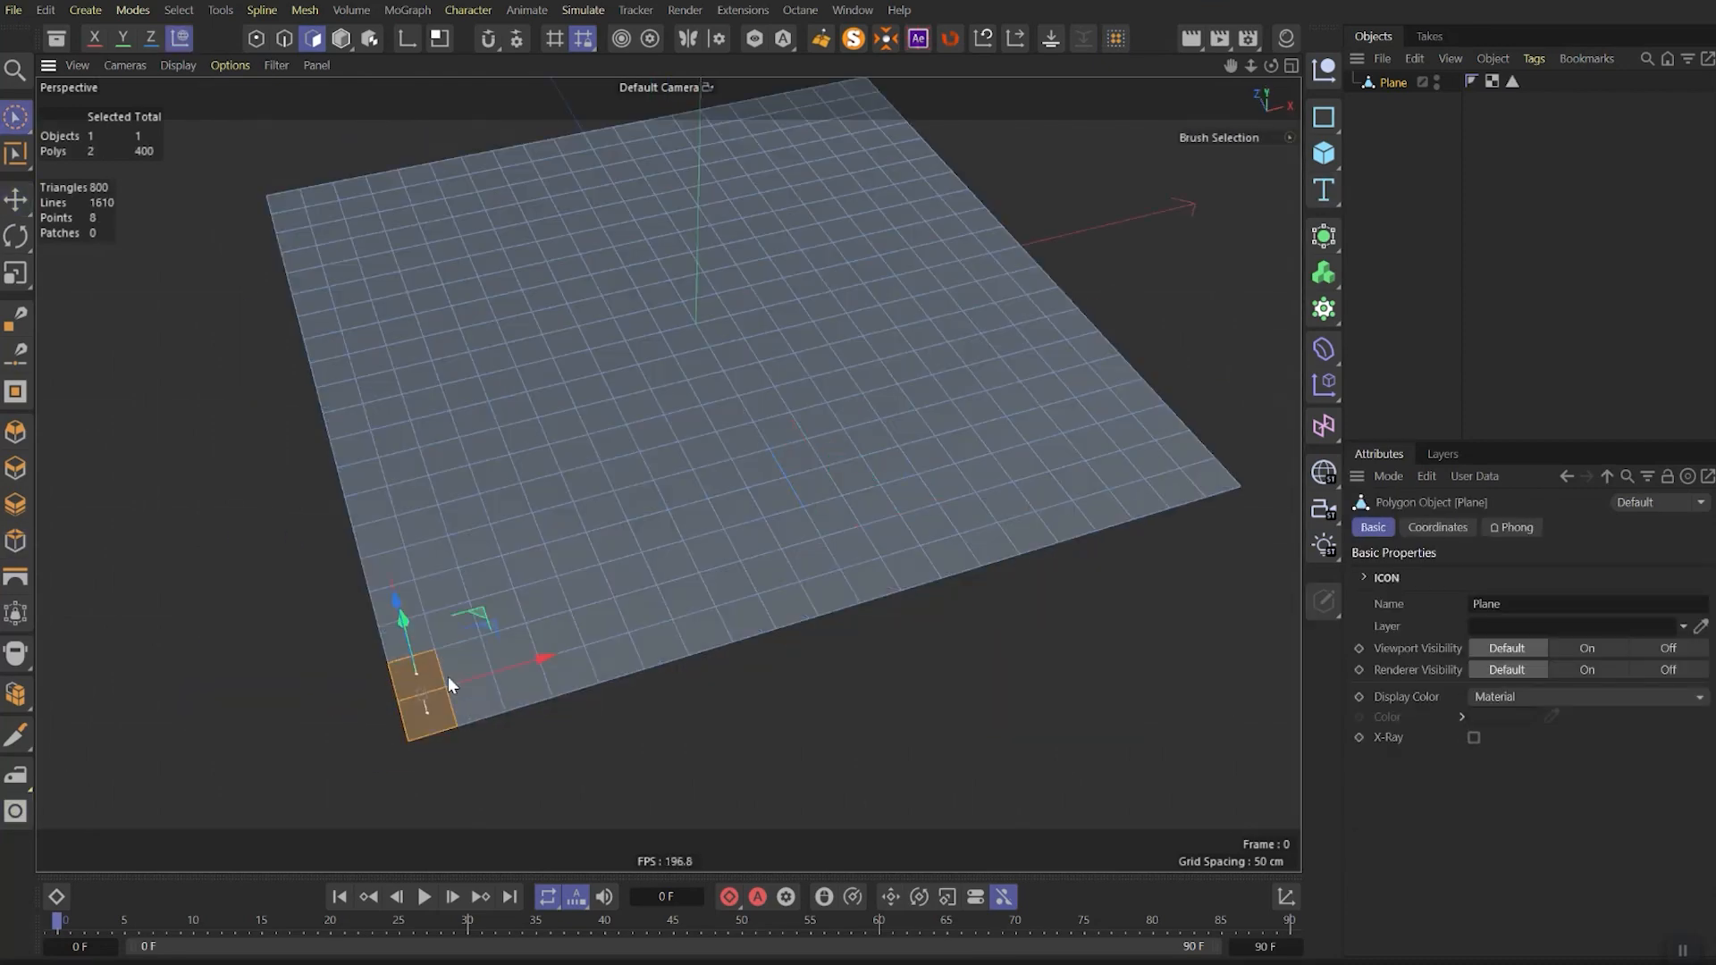
Select two diagonally touching 2×2 blocks at the plane's near corner and pattern the selection along the near edge with a margin of 2
drag(448, 678, 473, 679)
click(1116, 38)
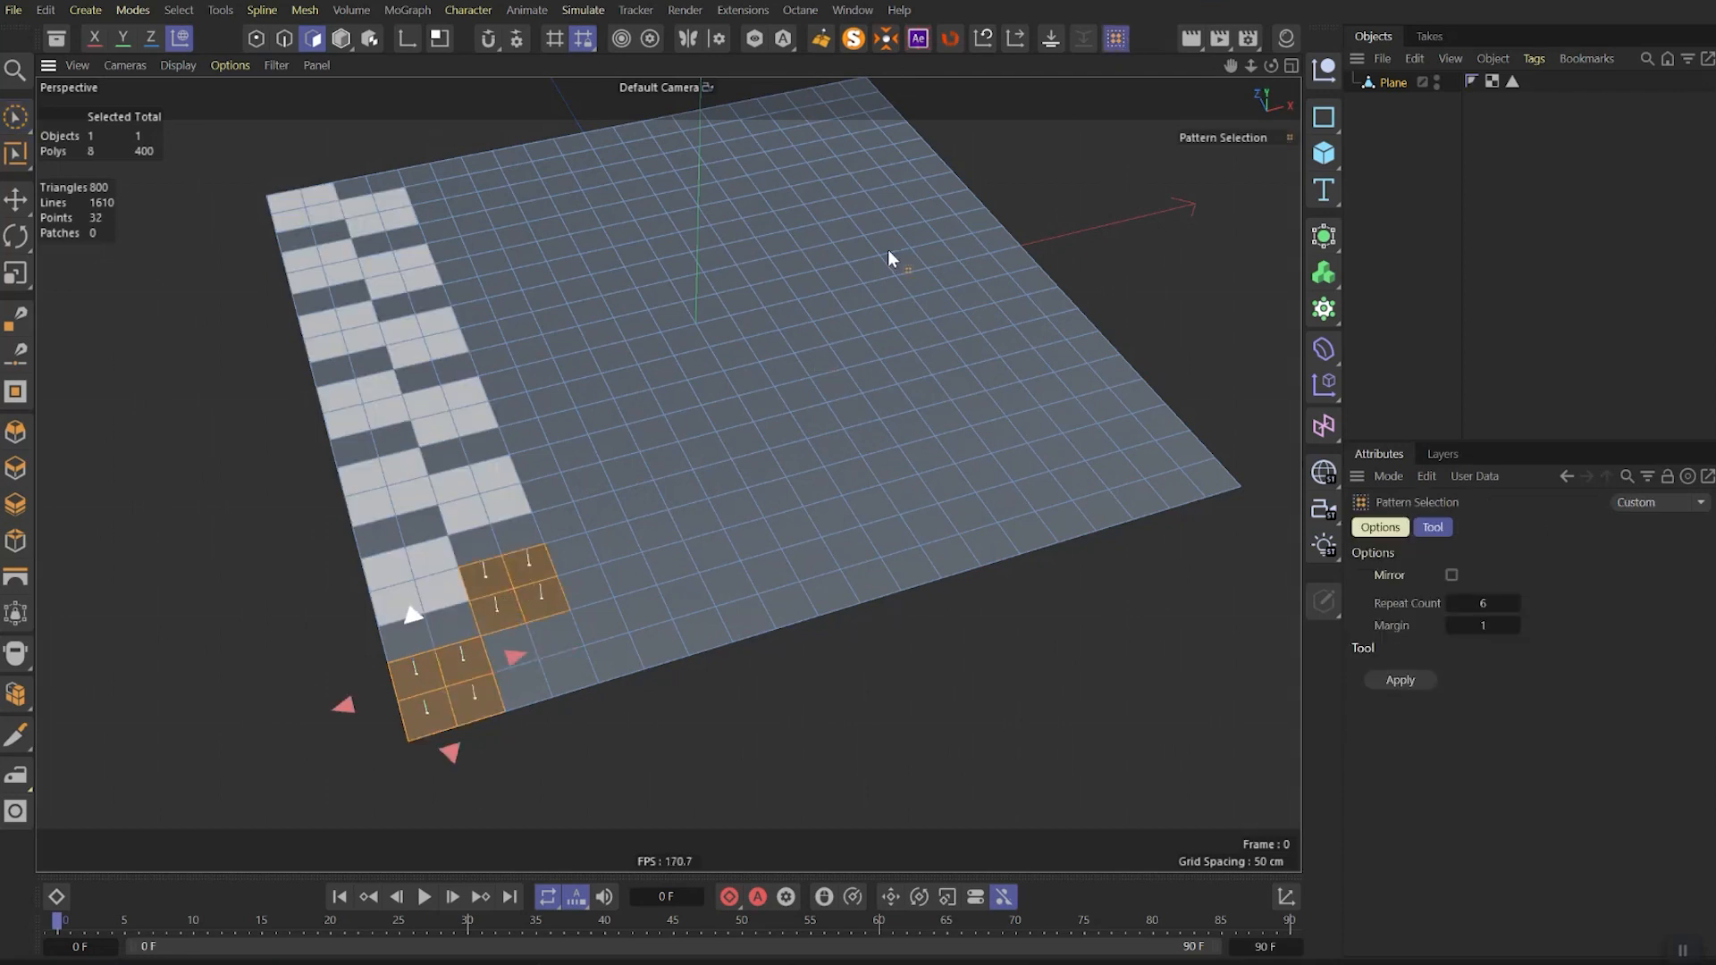
click(1516, 625)
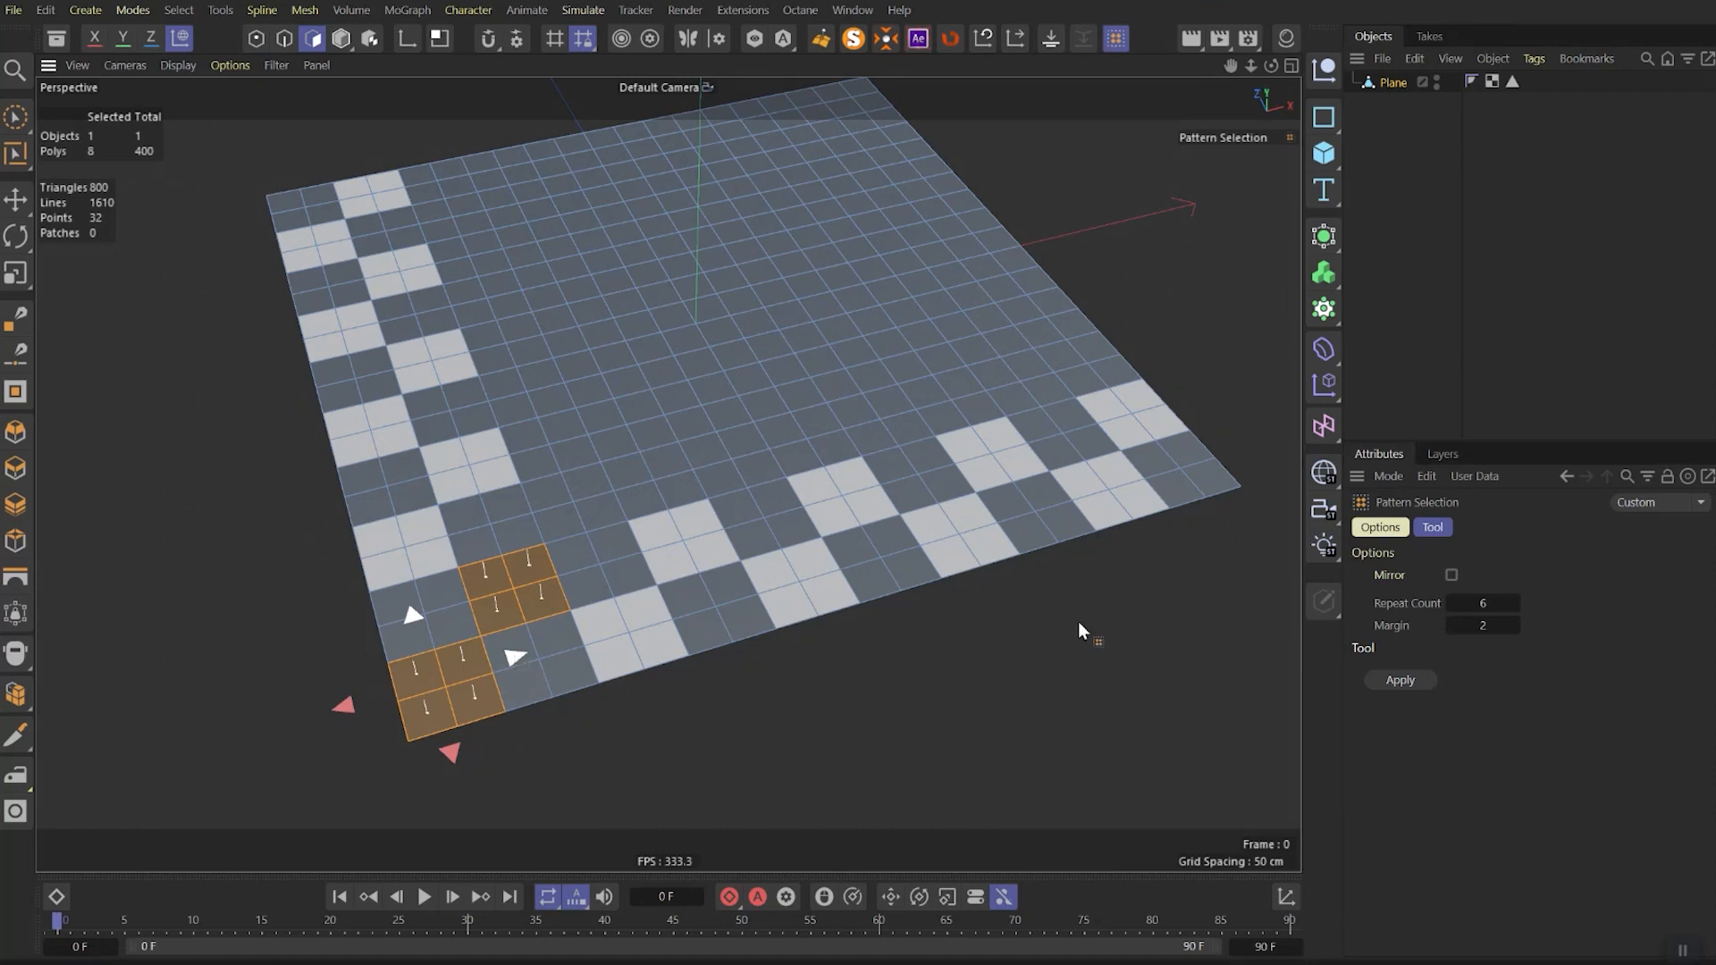
click(411, 617)
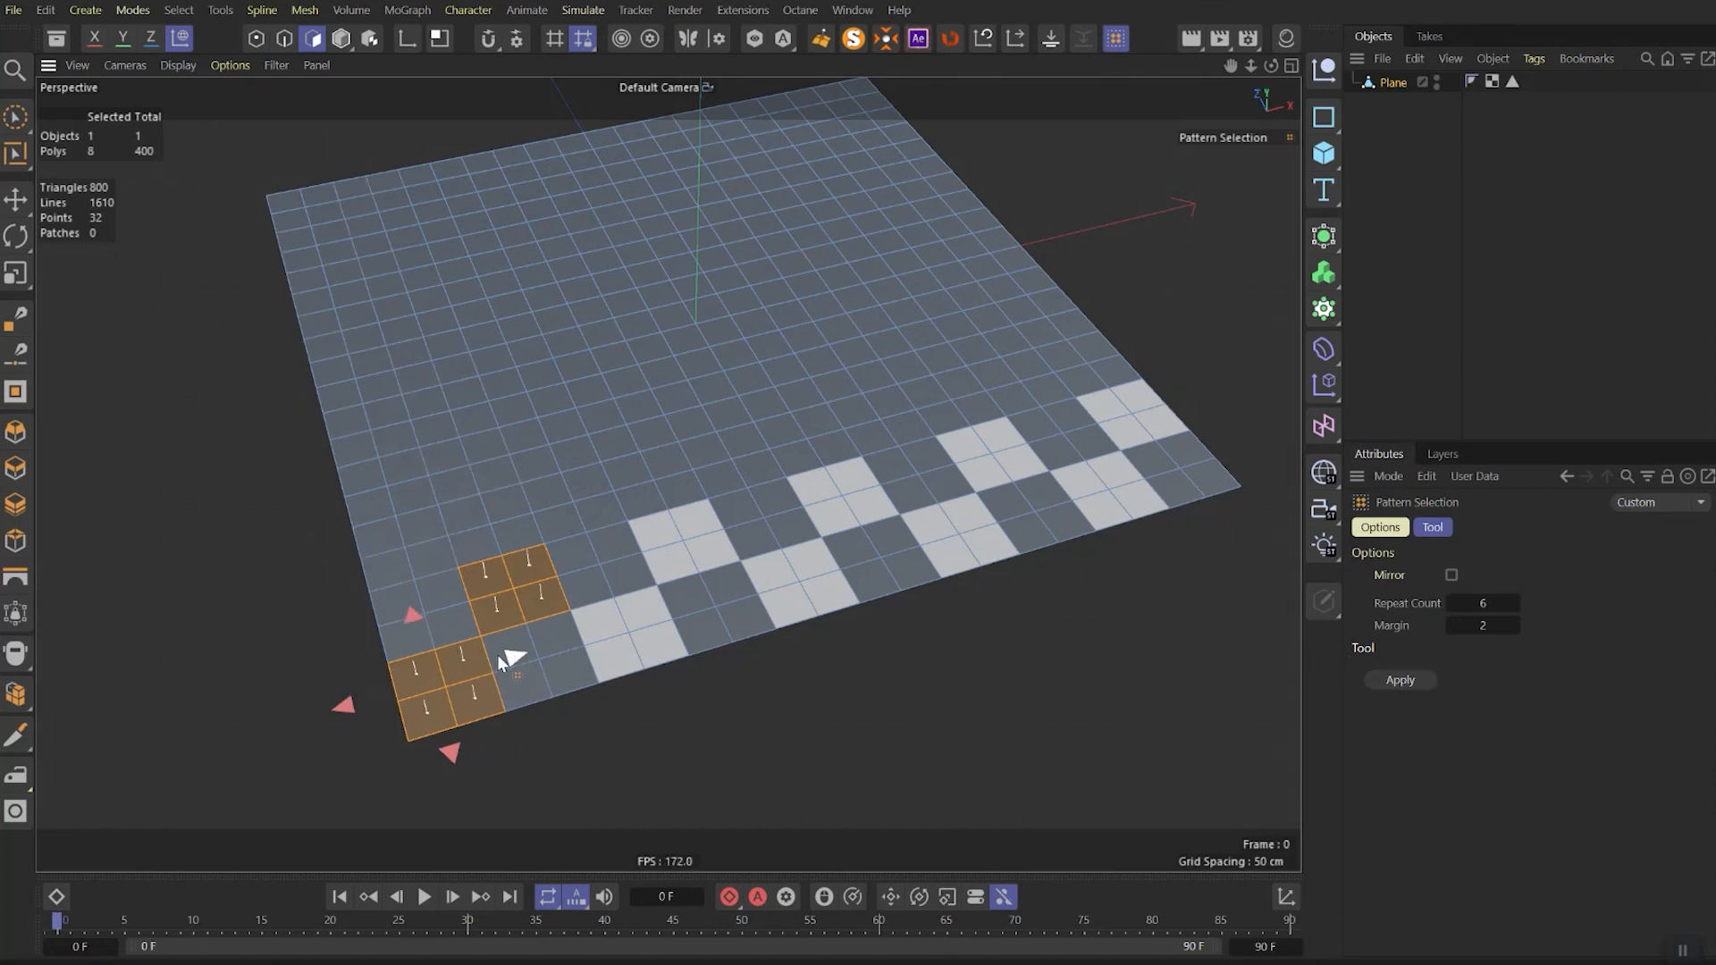
click(1419, 683)
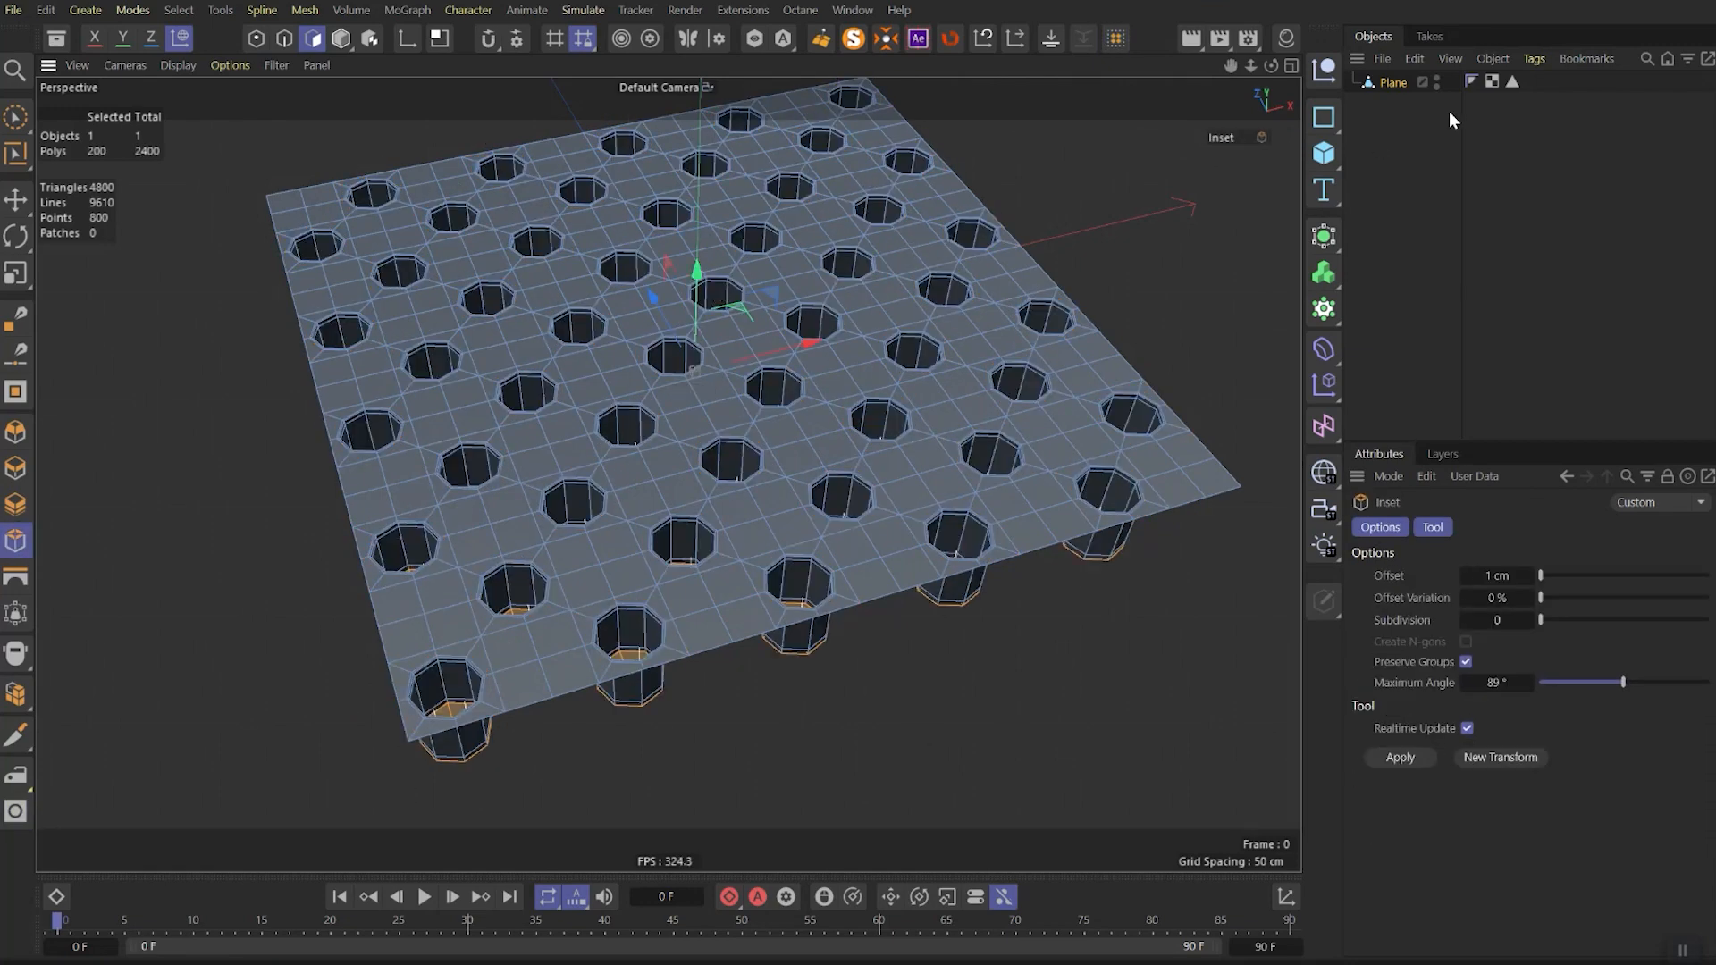
Place the perforated plane under a Subdivision Surface and inspect the smoothed round holes
alt+click(1326, 241)
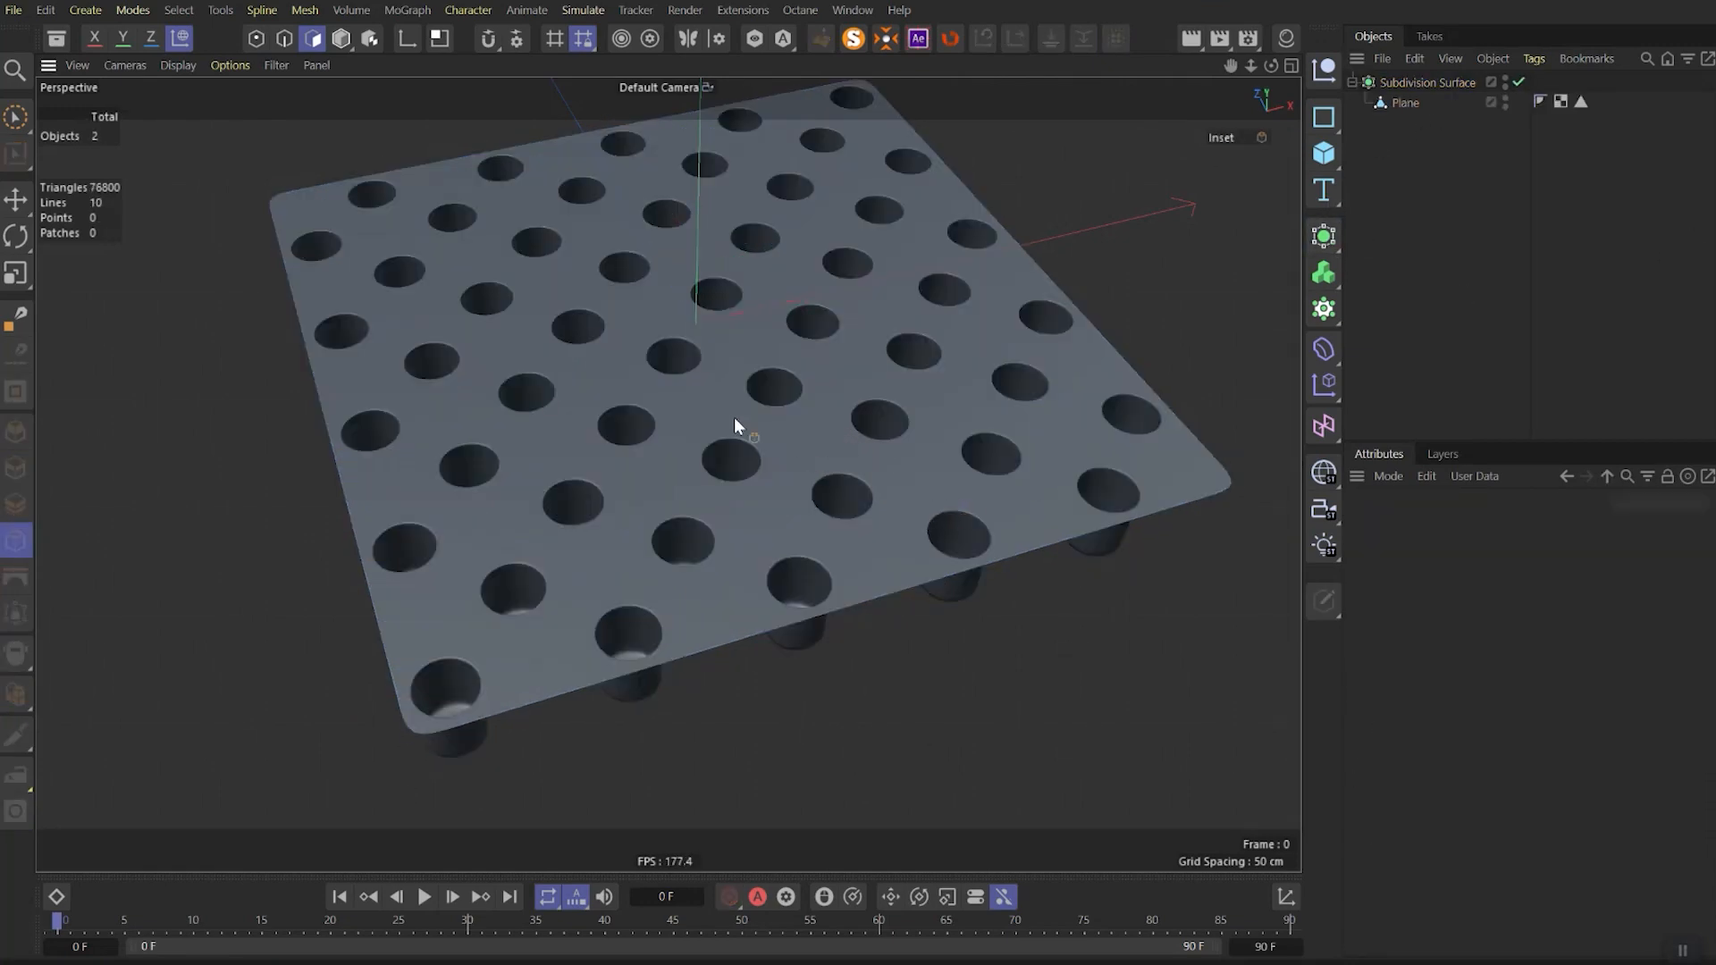
alt+drag(724, 346, 774, 417)
scroll(671, 411, down, 3)
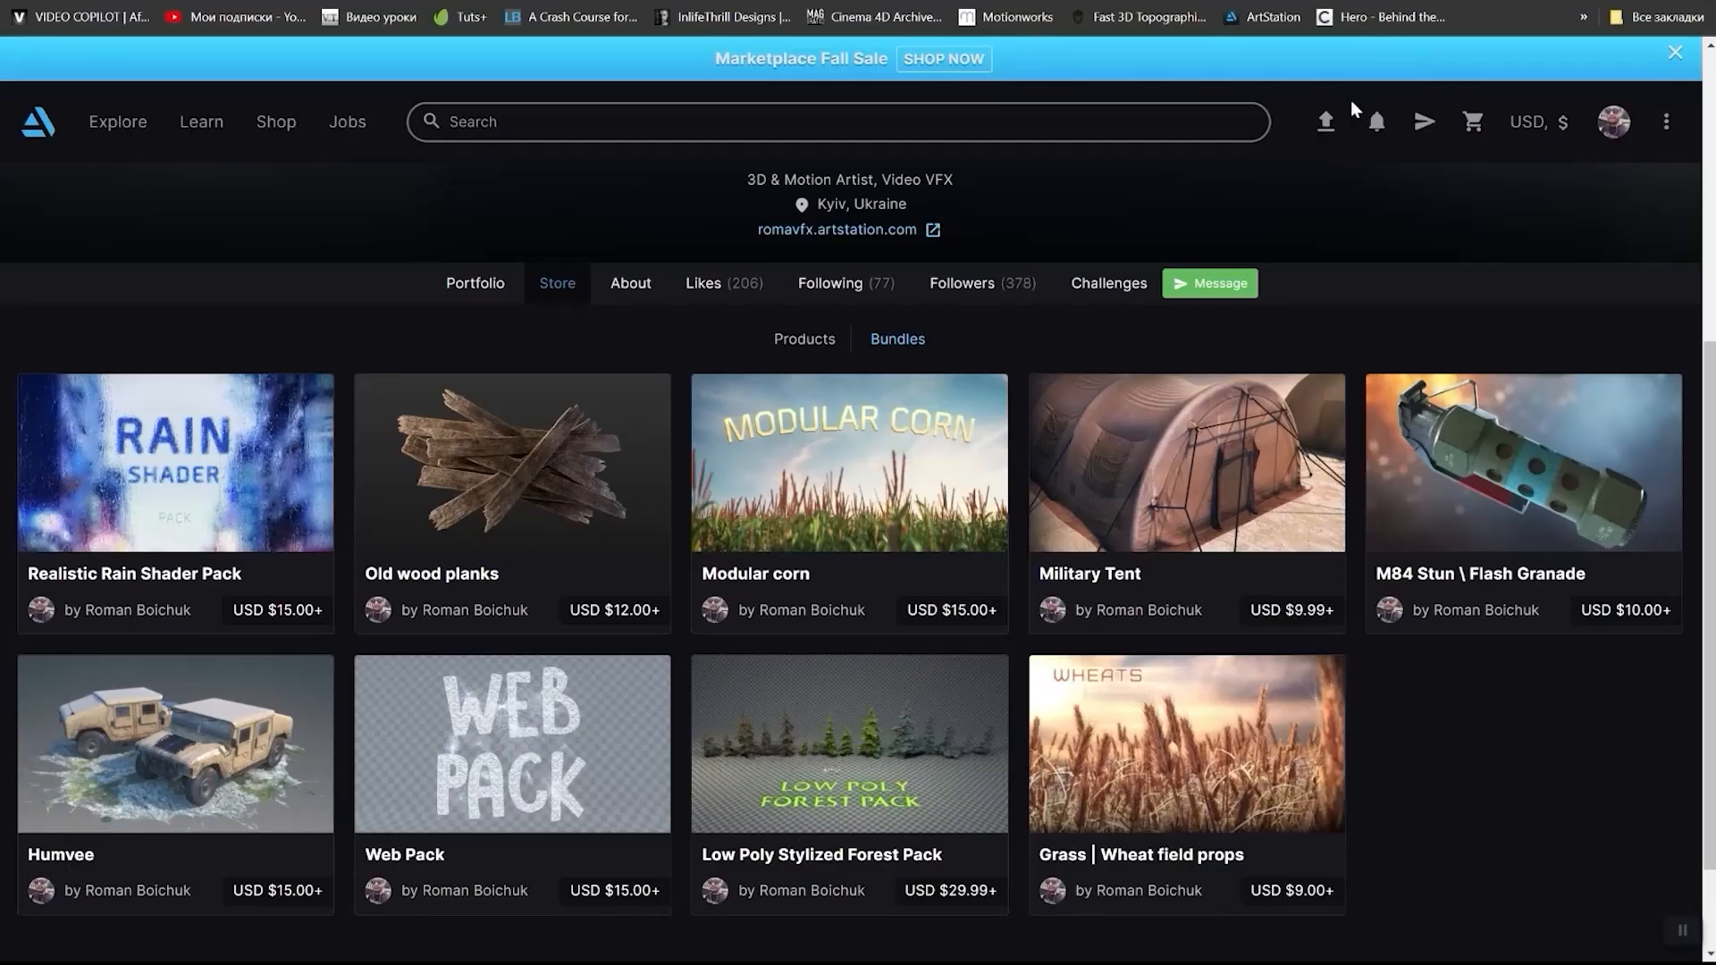